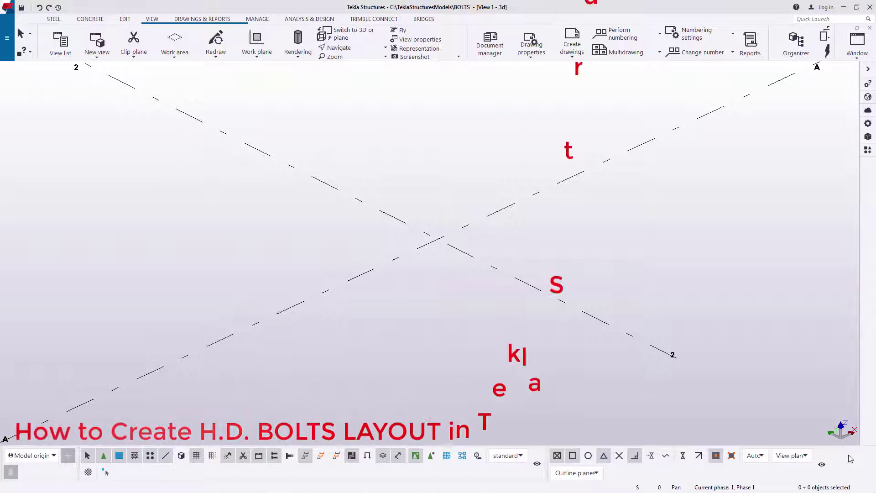
- Open the Applications & components catalogue showing the 'ANCH' anchor components
scroll(428, 268, "down", 10)
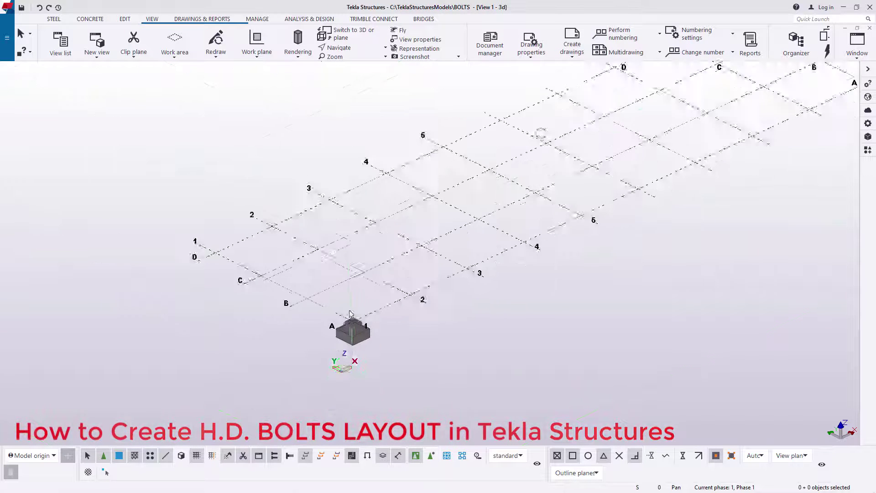
scroll(317, 320, "up", 10)
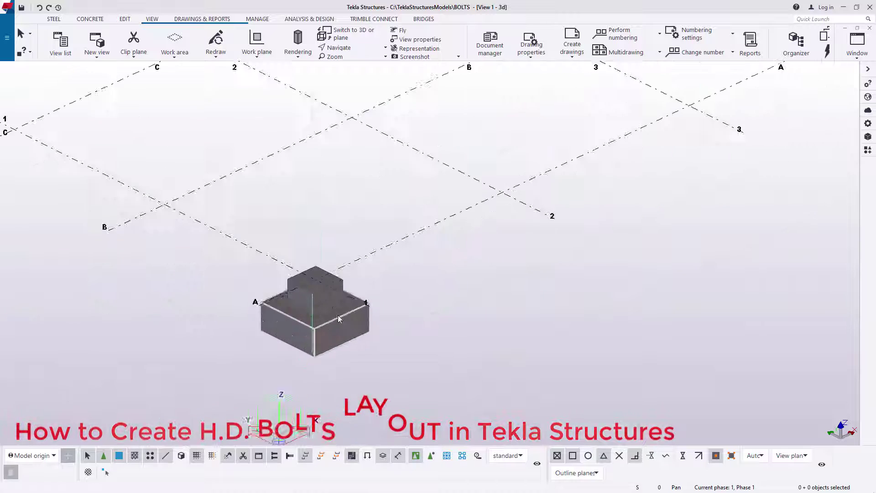
scroll(317, 319, "up", 3)
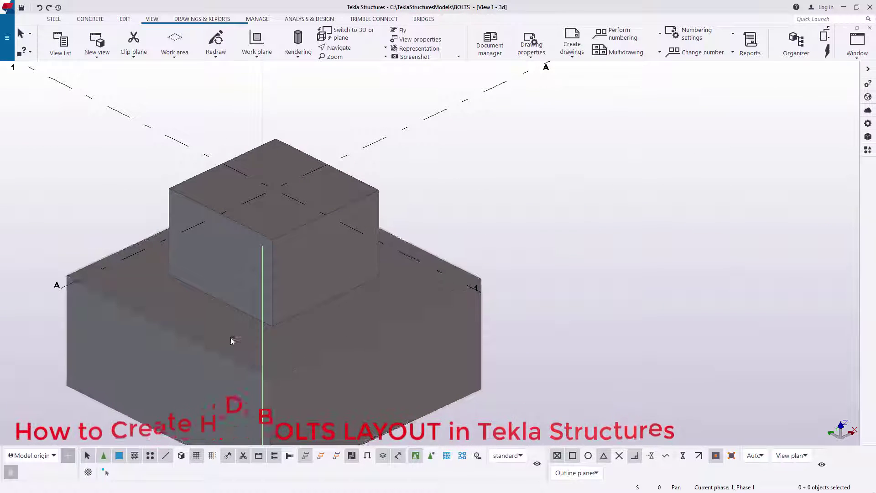
scroll(330, 352, "down", 3)
scroll(307, 252, "up", 5)
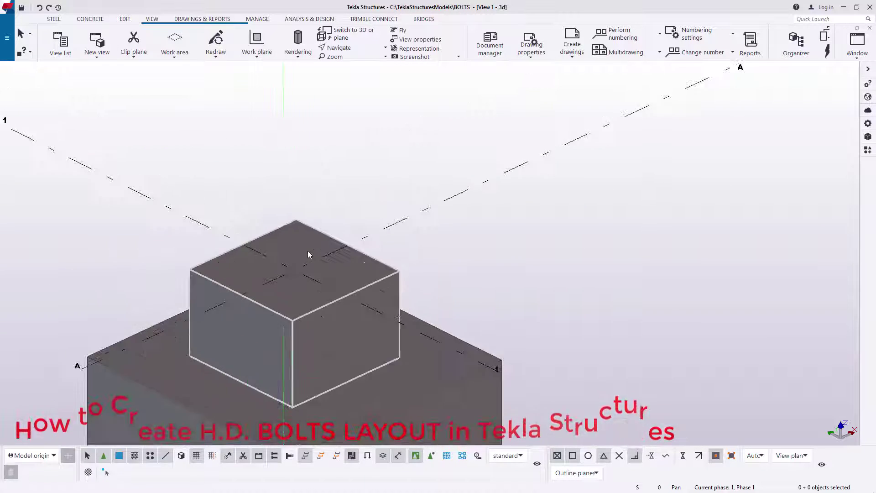
scroll(304, 286, "up", 2)
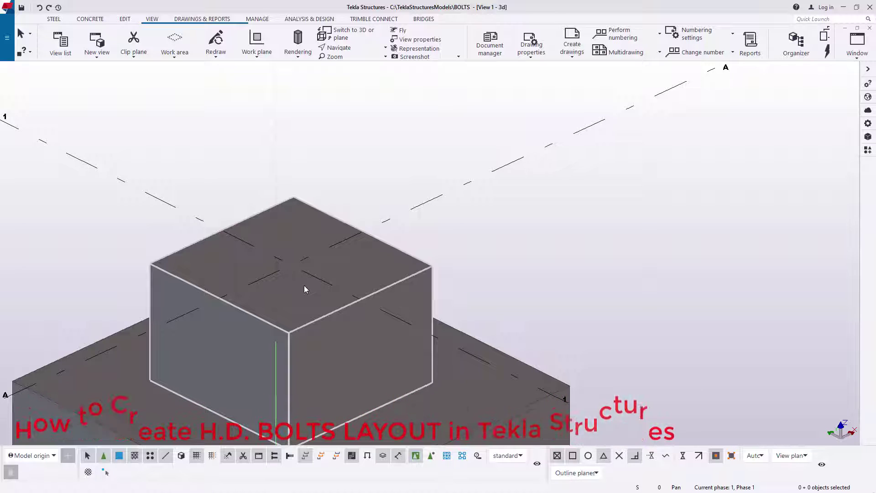
scroll(143, 351, "down", 5)
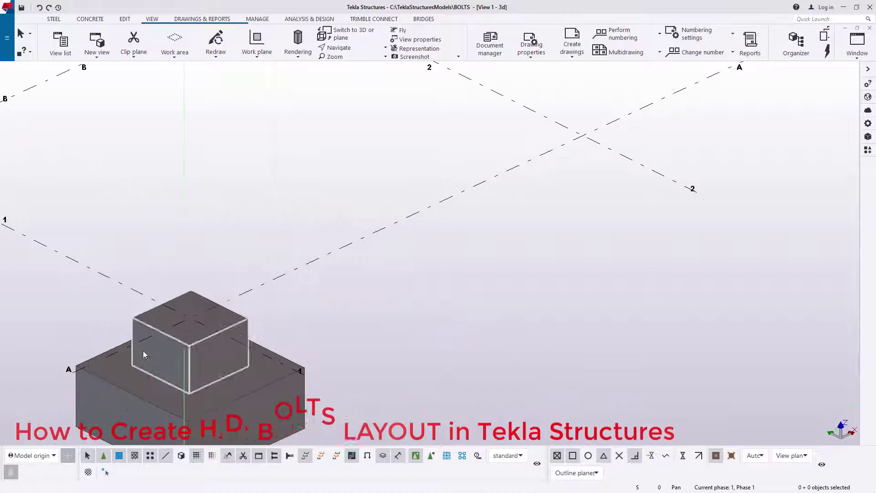
left_click(868, 153)
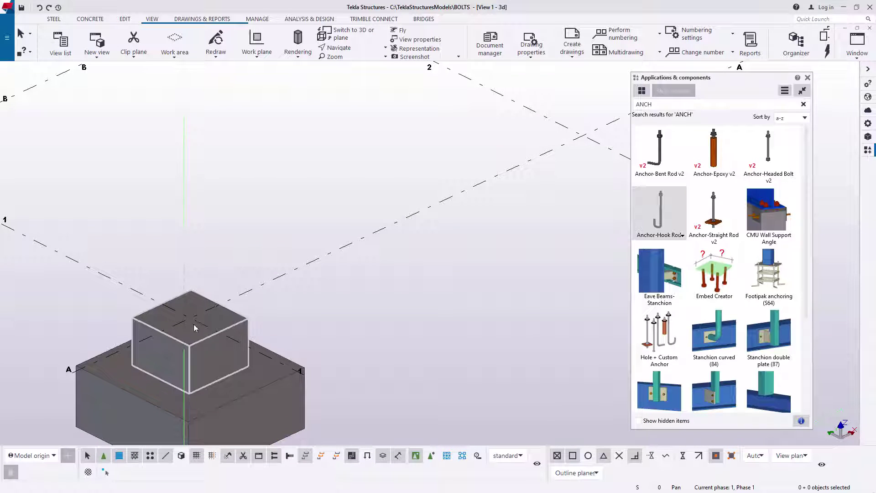
- Interrupt the active command and zoom in on the grid intersection
right_click(241, 178)
left_click(275, 182)
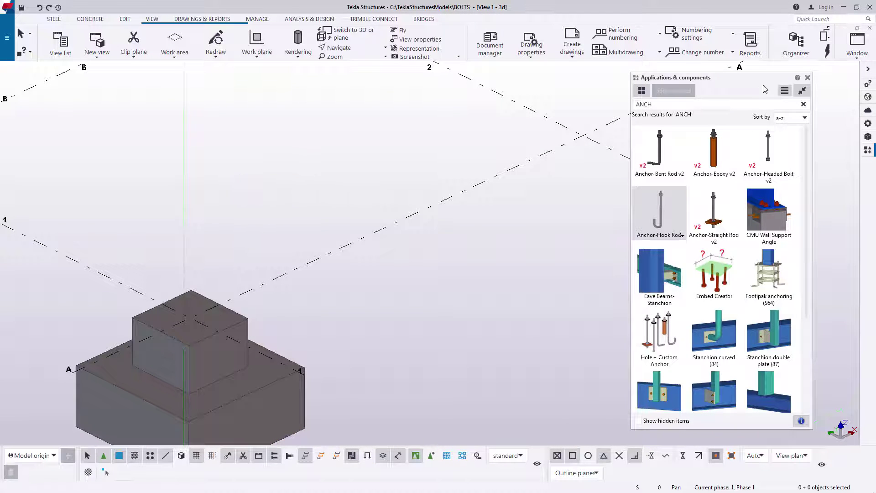
scroll(181, 319, "down", 3)
scroll(410, 218, "up", 10)
scroll(410, 218, "up", 2)
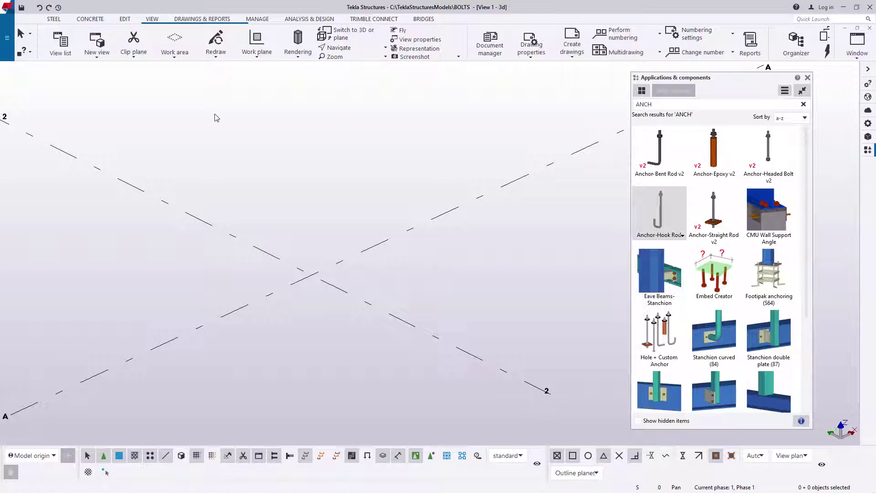
- Place a point at the grid 2/A intersection with Points > At any position
left_click(130, 20)
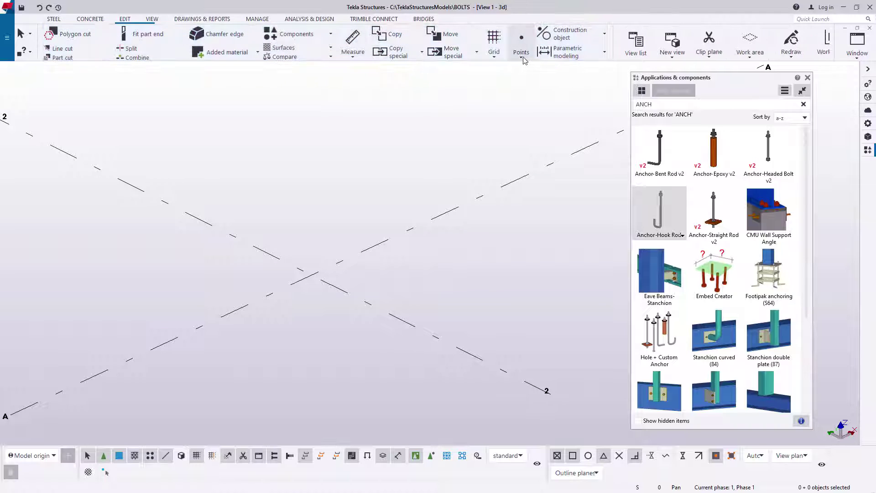
left_click(521, 58)
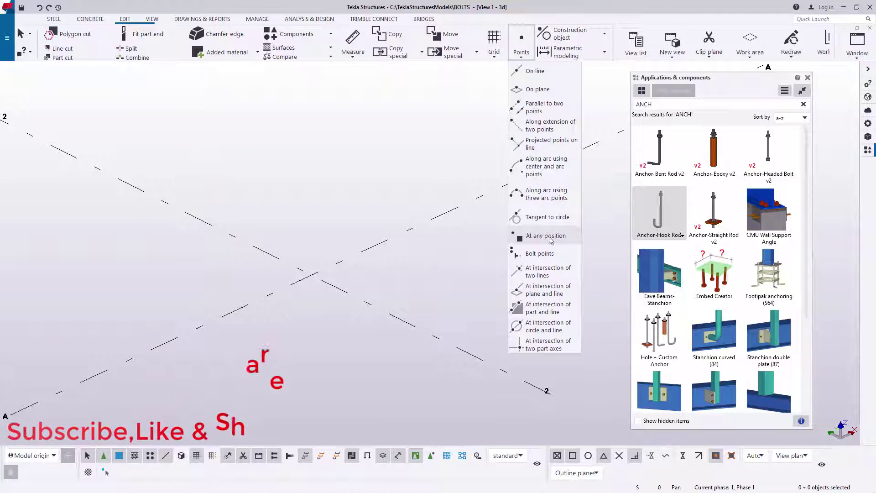
left_click(552, 287)
scroll(319, 272, "up", 3)
right_click(362, 162)
left_click(386, 168)
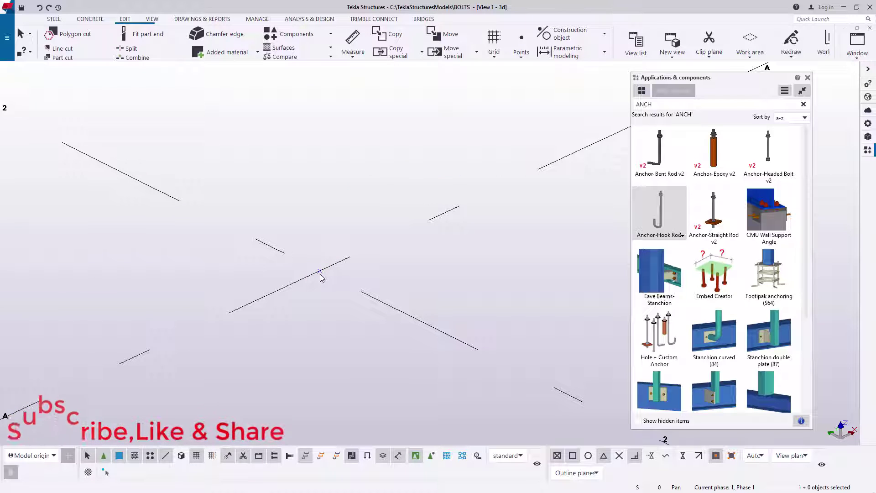
left_click(807, 78)
scroll(322, 278, "up", 4)
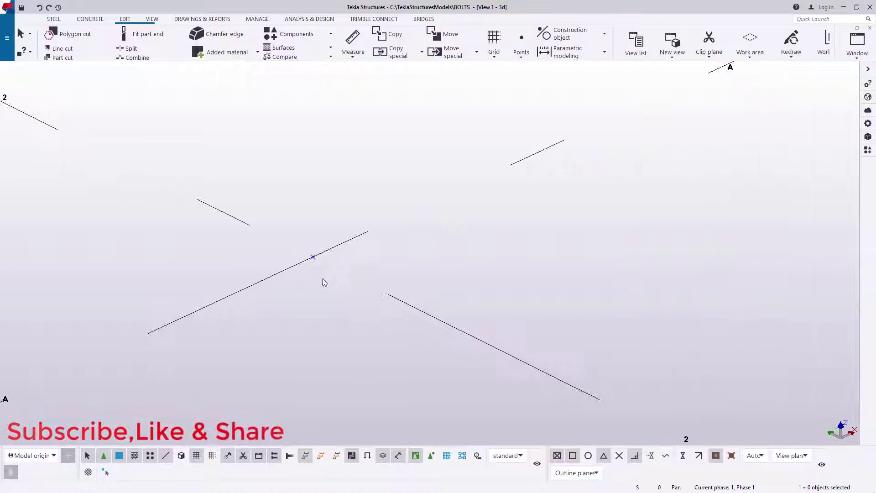
- Copy the point 200 along one gridline
right_click(309, 254)
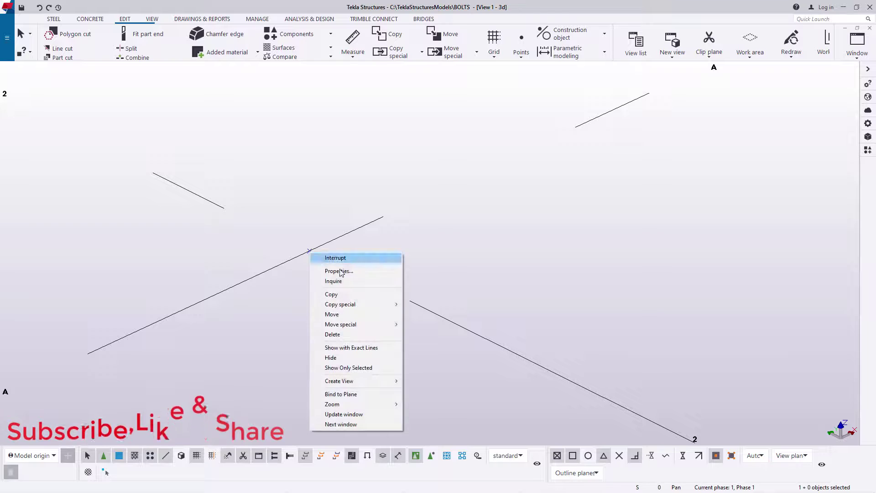
left_click(331, 294)
scroll(555, 328, "down", 5)
scroll(553, 313, "up", 5)
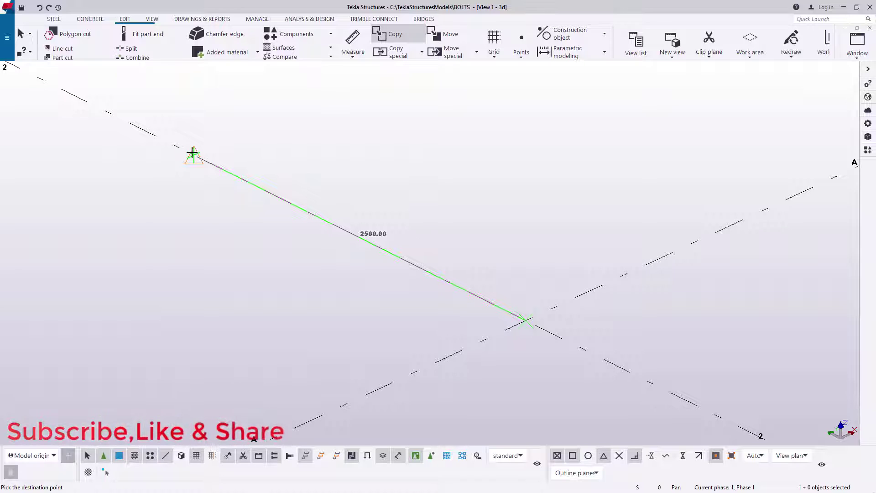
type("20")
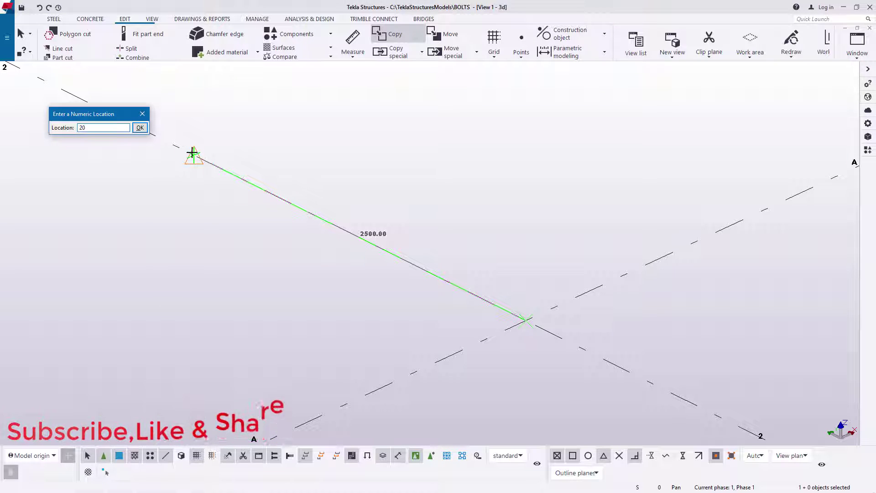
type("0")
key("Return")
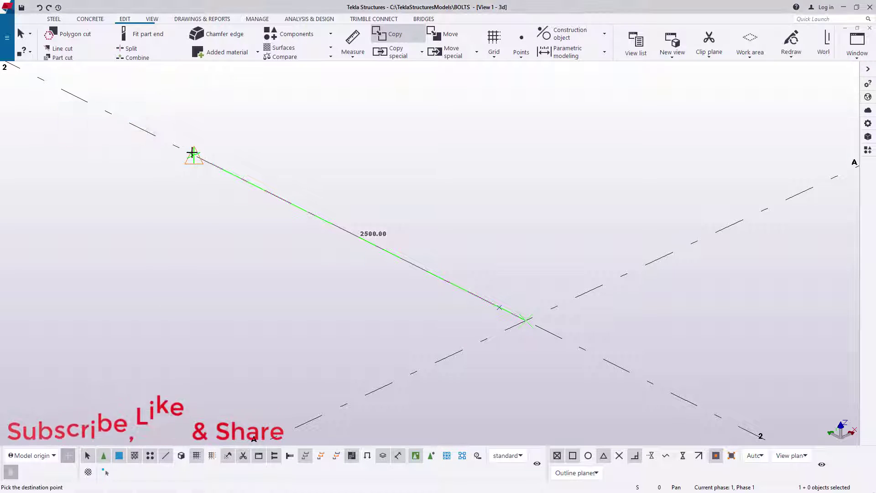
right_click(324, 126)
left_click(347, 135)
scroll(512, 313, "up", 5)
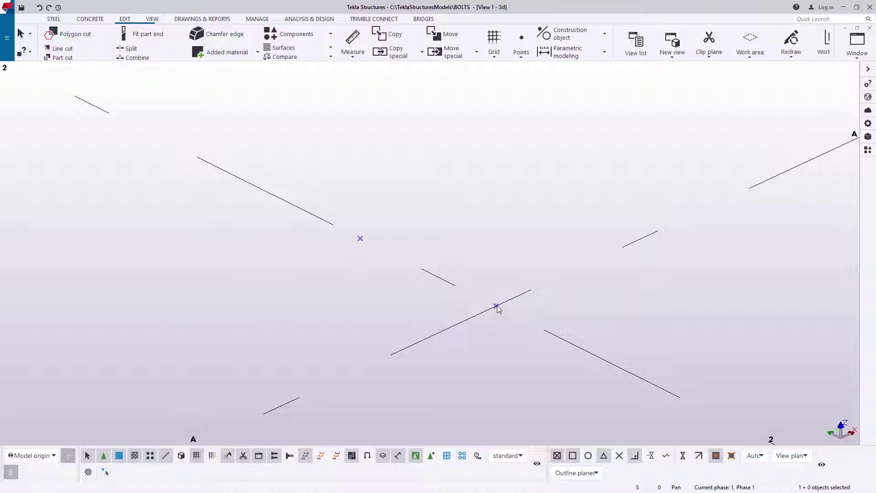
- Copy both points 200 along the other gridline to complete four square-arranged points
right_click(440, 169)
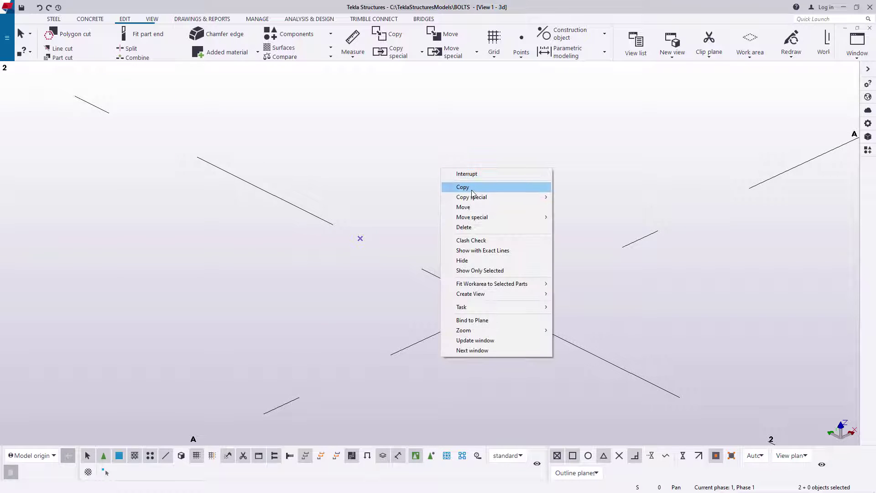
left_click(472, 187)
scroll(315, 350, "down", 4)
scroll(462, 282, "down", 2)
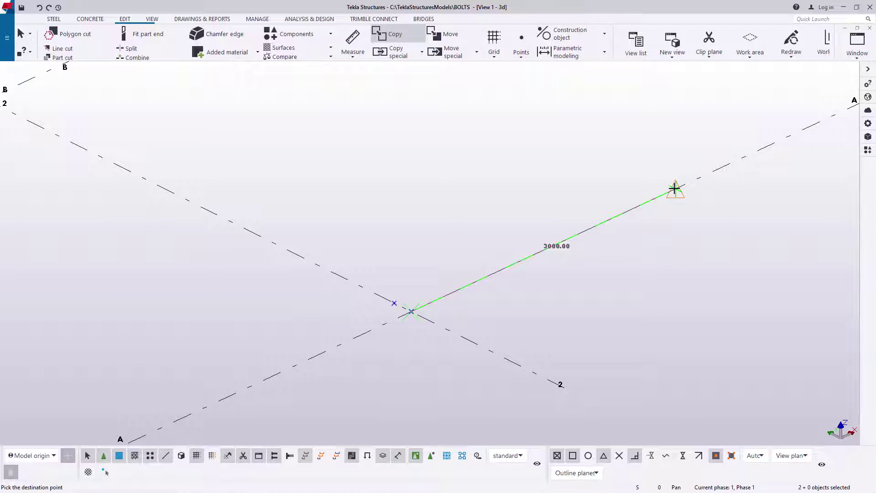
type("200")
key("Return")
right_click(444, 165)
left_click(470, 169)
scroll(421, 323, "up", 8)
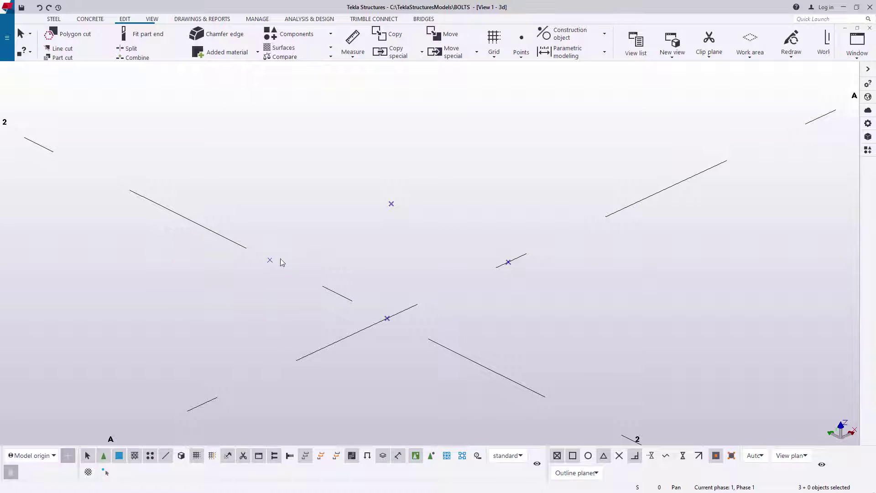
- Copy the corner points 450 mm upward using Copy - Linear with dZ 450
right_click(346, 180)
mouse_move(430, 209)
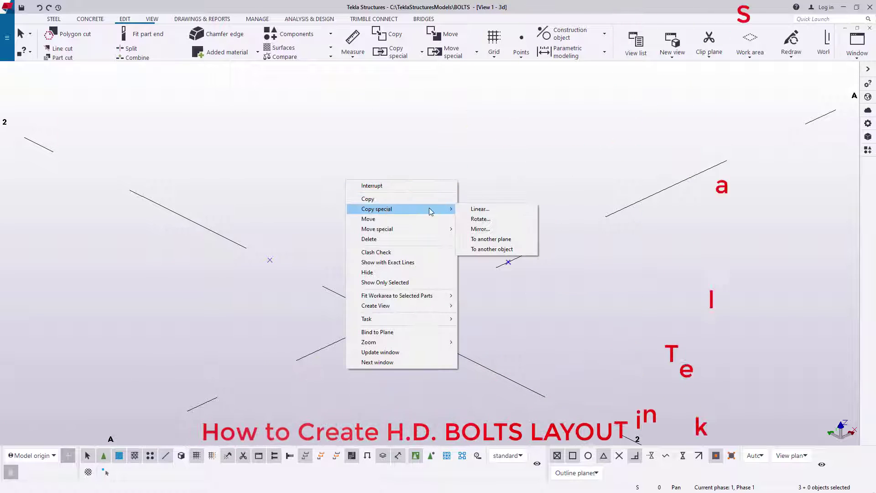
left_click(479, 210)
left_click_drag(661, 170, 620, 170)
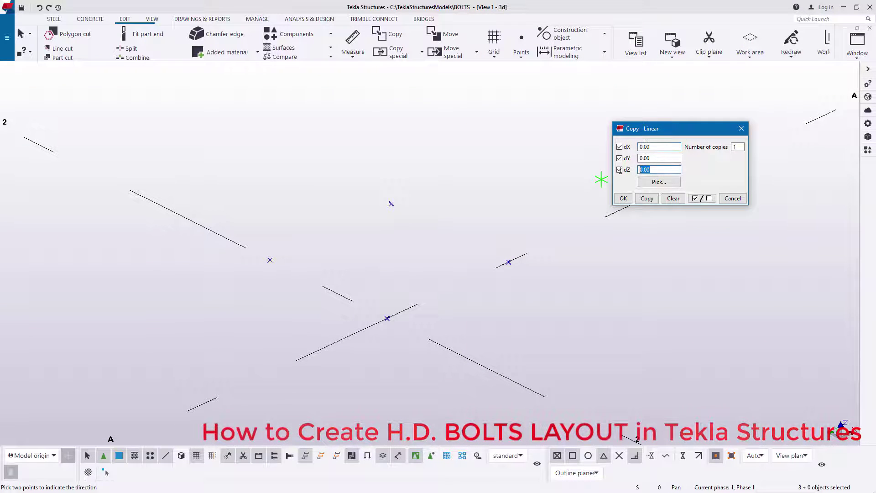
type("45")
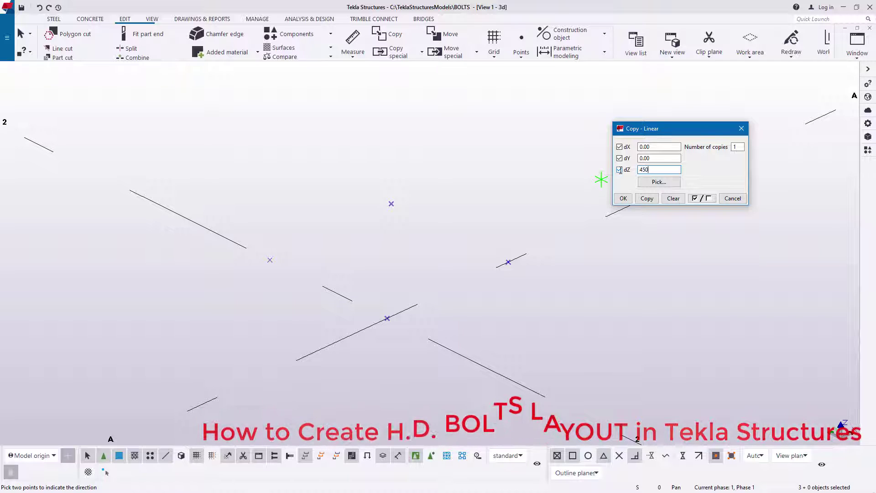
left_click(623, 198)
right_click(504, 161)
left_click(531, 168)
scroll(426, 289, "down", 7)
scroll(449, 177, "up", 3)
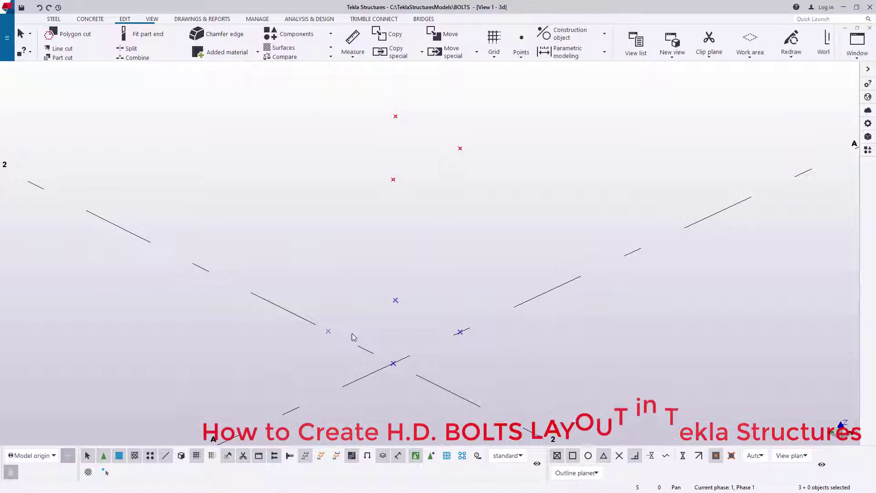
- Copy a raised point to a new position to add the fourth top point
left_click(395, 117)
right_click(396, 118)
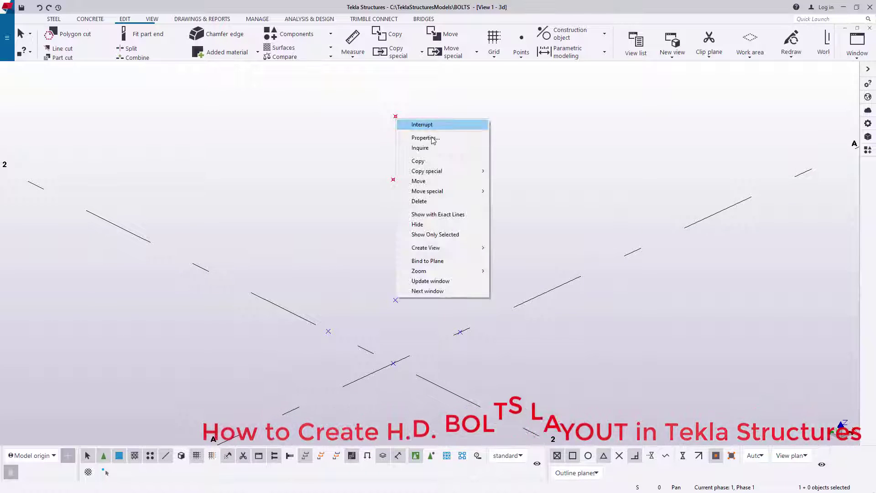
left_click(419, 161)
left_click(448, 151)
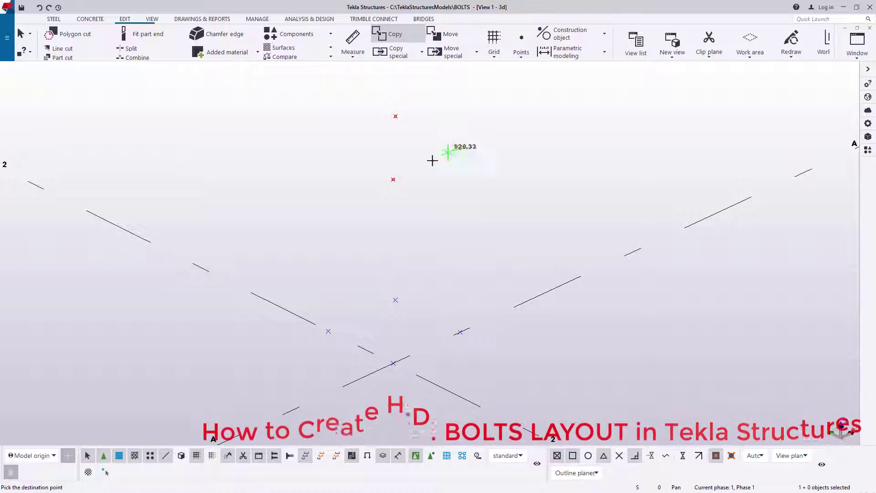
left_click(398, 178)
right_click(517, 138)
left_click(523, 141)
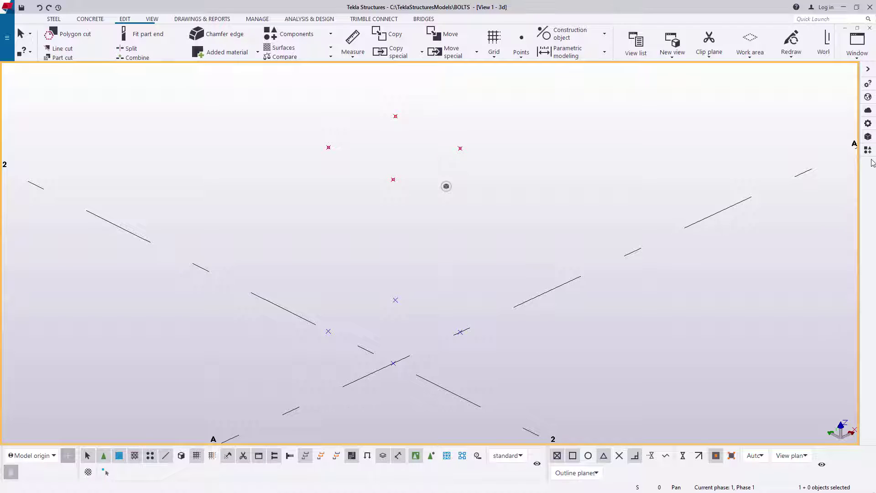
- Place an Anchor-Straight Rod v2 from the raised point down to its footing corner
left_click(868, 154)
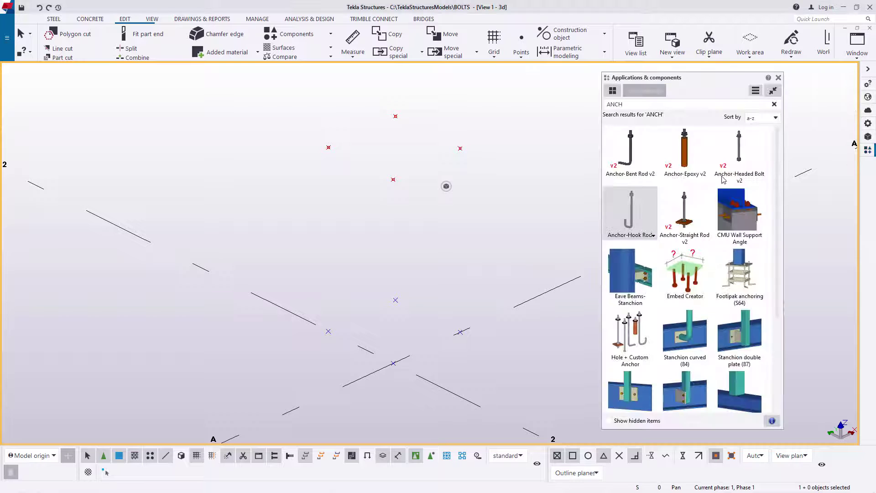
left_click(684, 210)
scroll(497, 155, "up", 1)
scroll(414, 159, "down", 1)
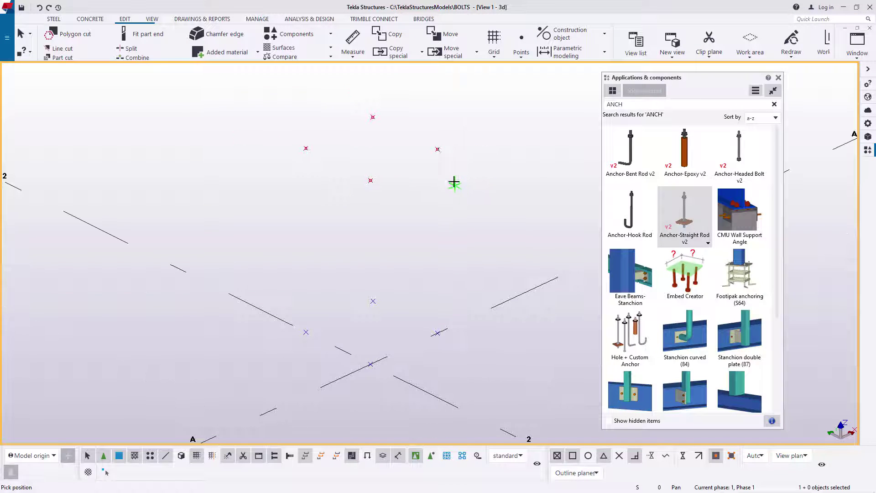
left_click(437, 149)
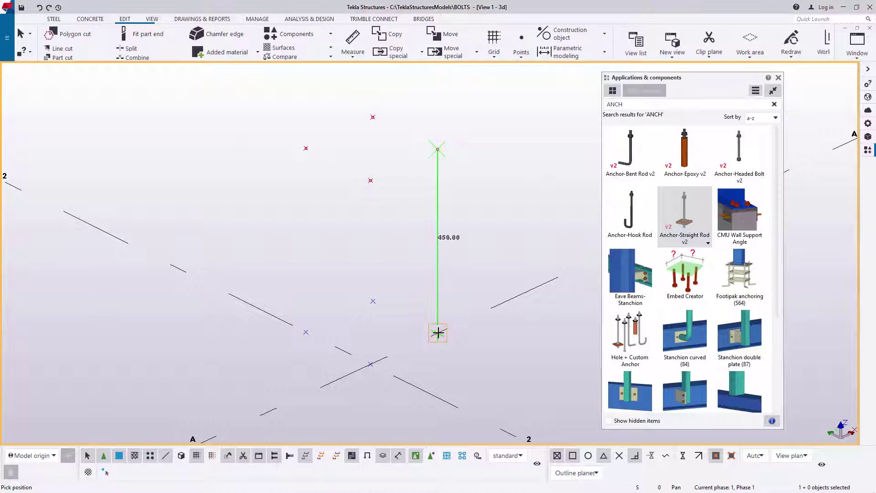
left_click(438, 332)
right_click(478, 181)
left_click(507, 187)
scroll(410, 241, "down", 2)
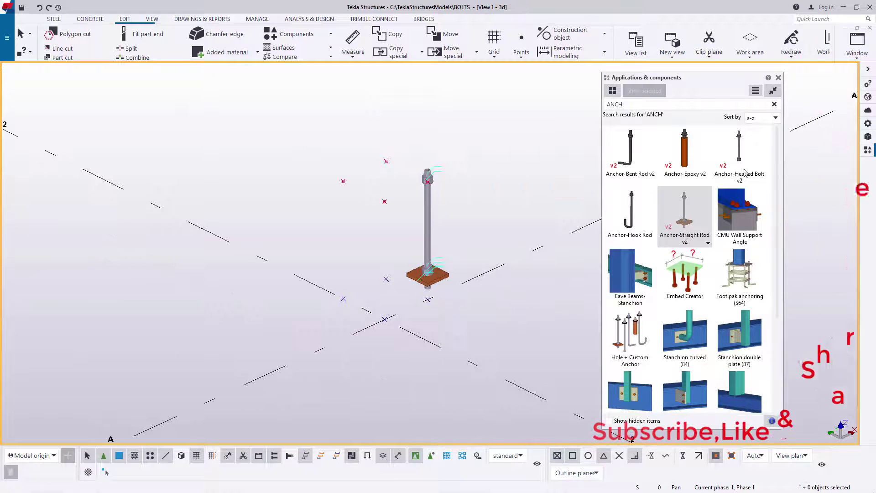
scroll(442, 208, "up", 3)
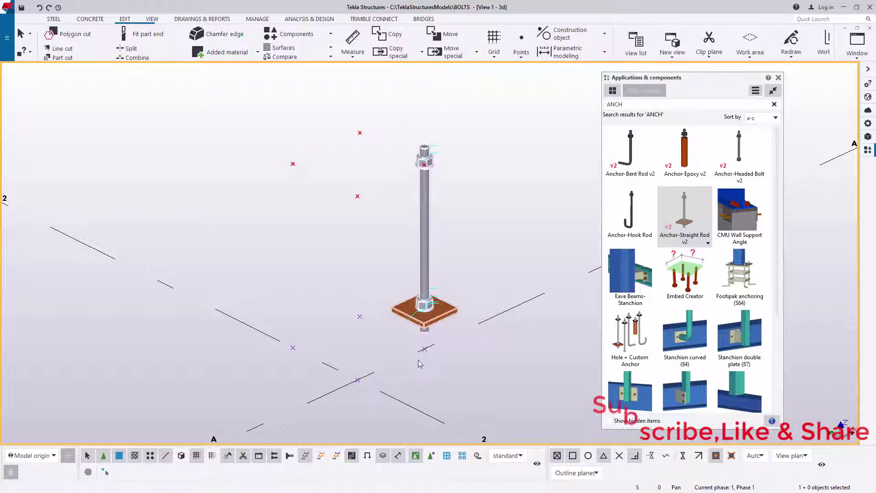
double_click(426, 217)
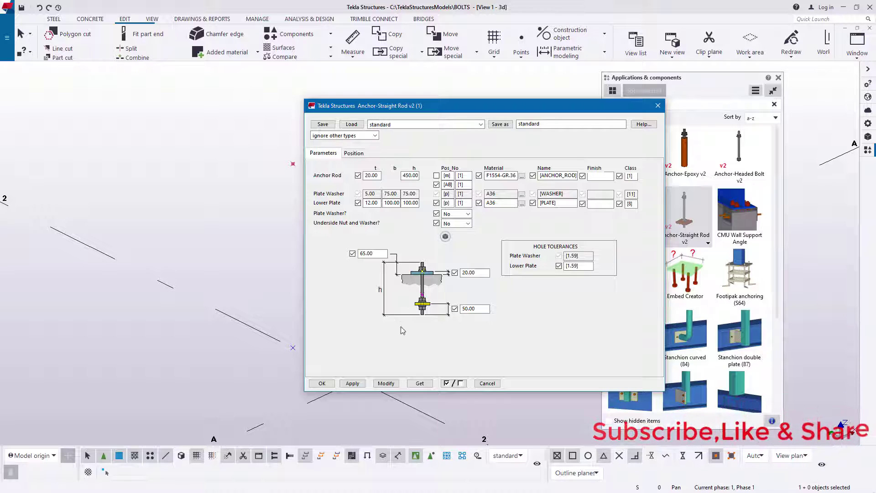
left_click(353, 153)
left_click(327, 152)
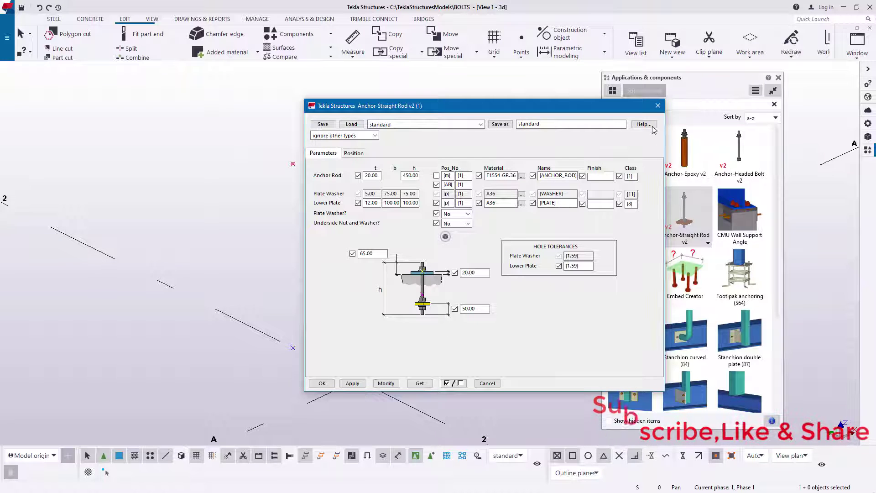
left_click(657, 107)
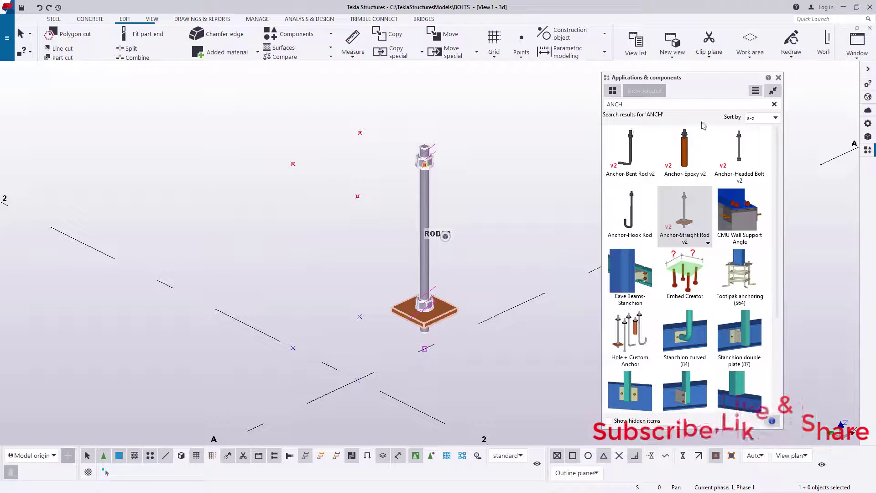
- Place Anchor-Straight Rod v2 anchors at the remaining three corners, then close the catalogue
left_click(532, 176)
left_click(693, 218)
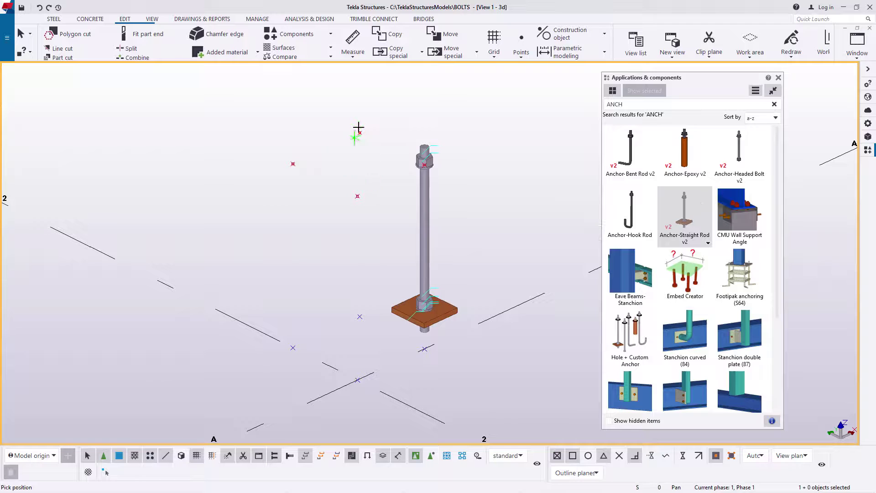
scroll(360, 132, "up", 5)
scroll(370, 120, "down", 3)
scroll(391, 313, "up", 2)
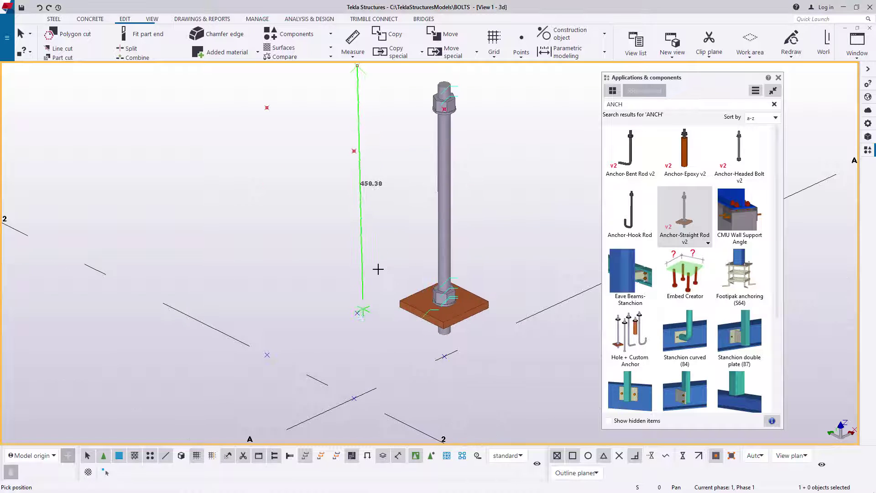
left_click(361, 314)
scroll(377, 167, "down", 2)
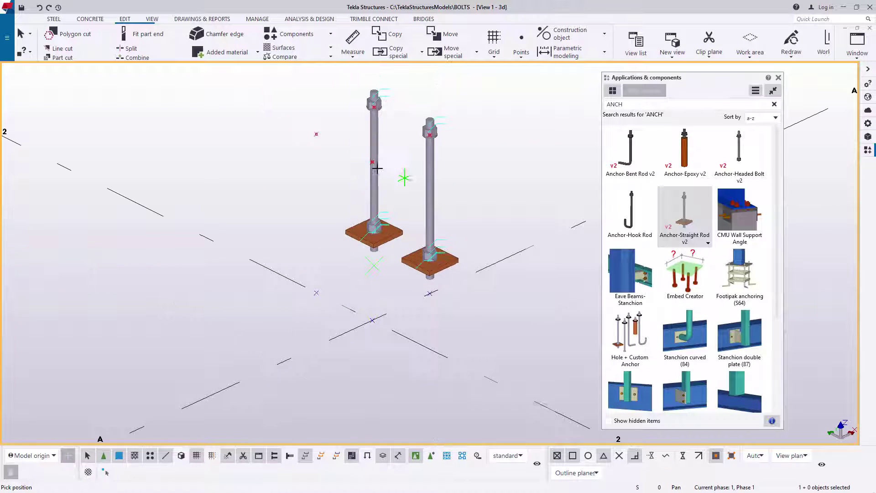
left_click(316, 292)
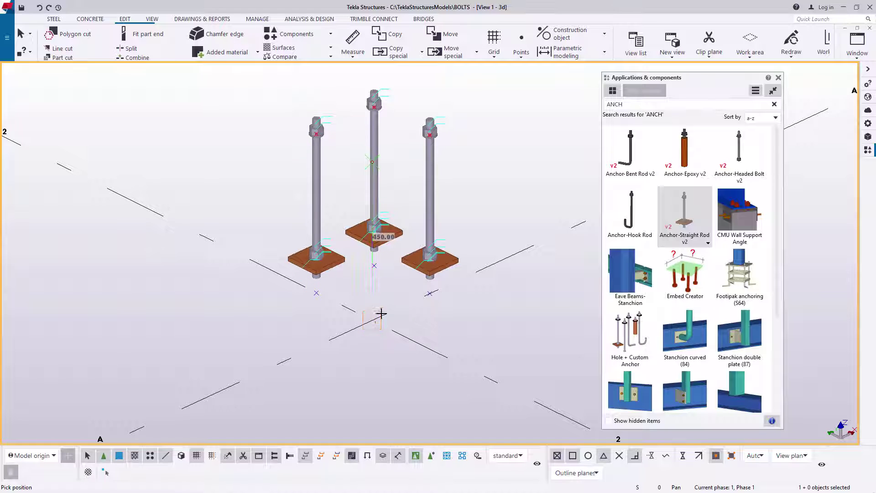
left_click(381, 313)
right_click(504, 141)
left_click(511, 144)
left_click(778, 77)
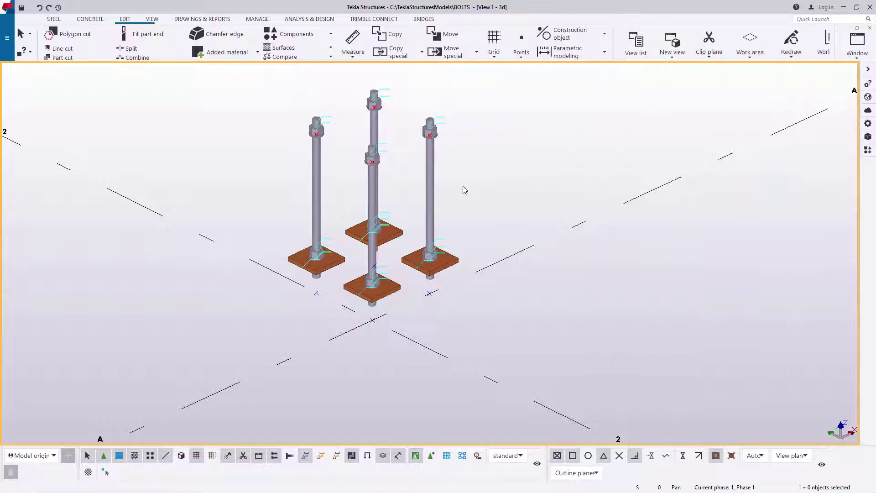
- Zoom to the rod tops, cancel the pending pick, and switch to the STEEL ribbon
left_click(152, 20)
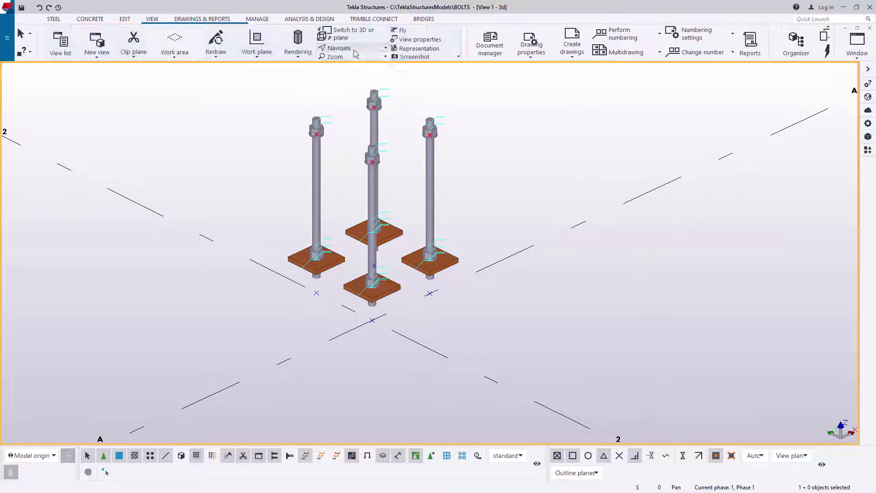
scroll(380, 146, "up", 5)
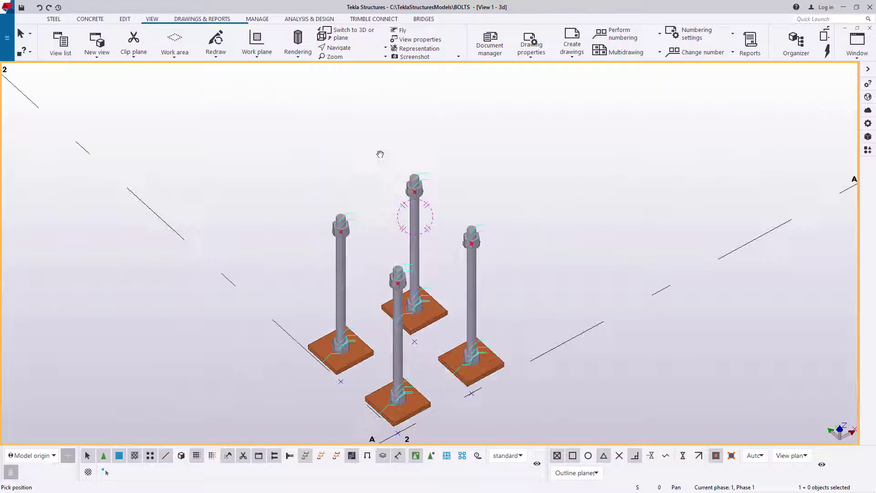
right_click(474, 123)
left_click(499, 125)
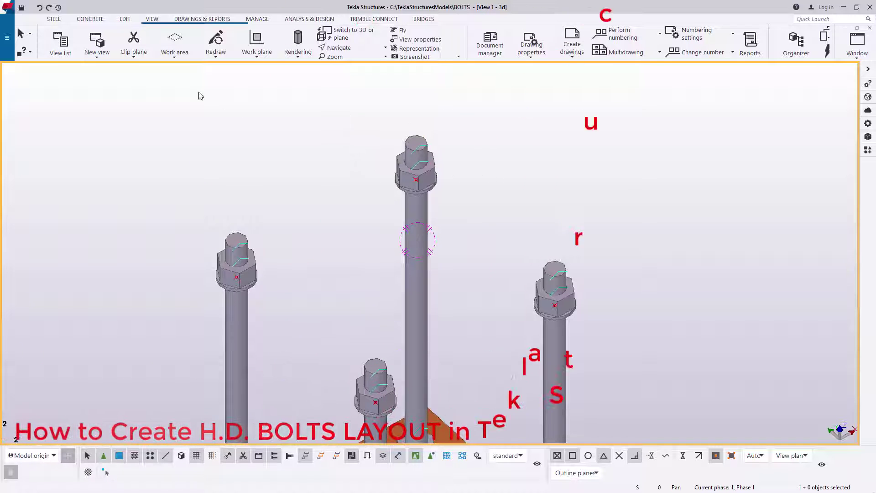
left_click(54, 19)
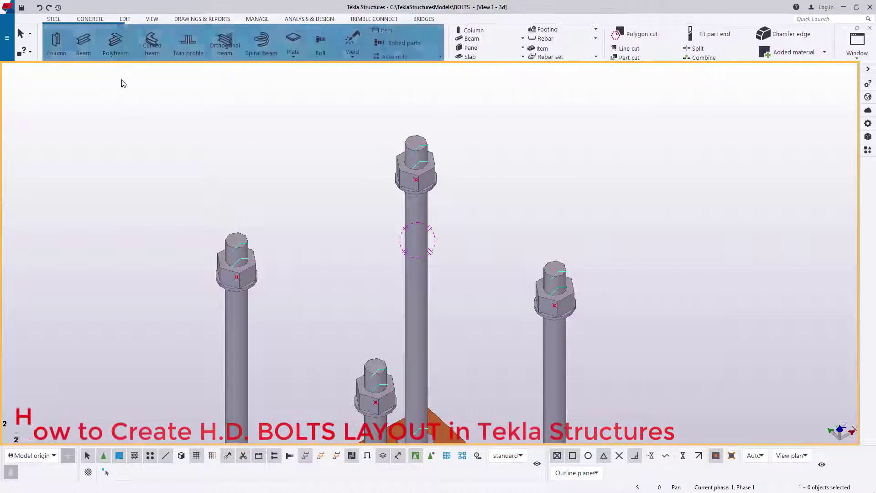
- Interrupt the started Polybeam command and zoom out to view all four anchors
left_click(116, 41)
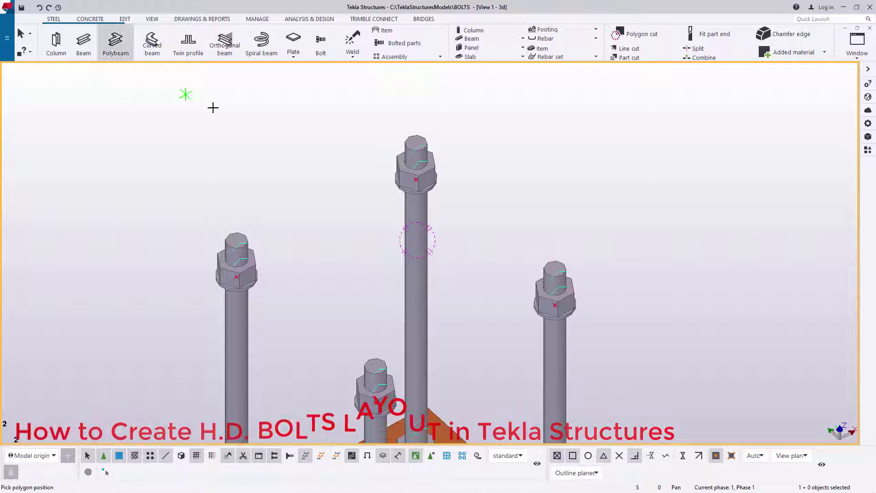
scroll(213, 107, "down", 5)
scroll(234, 143, "up", 8)
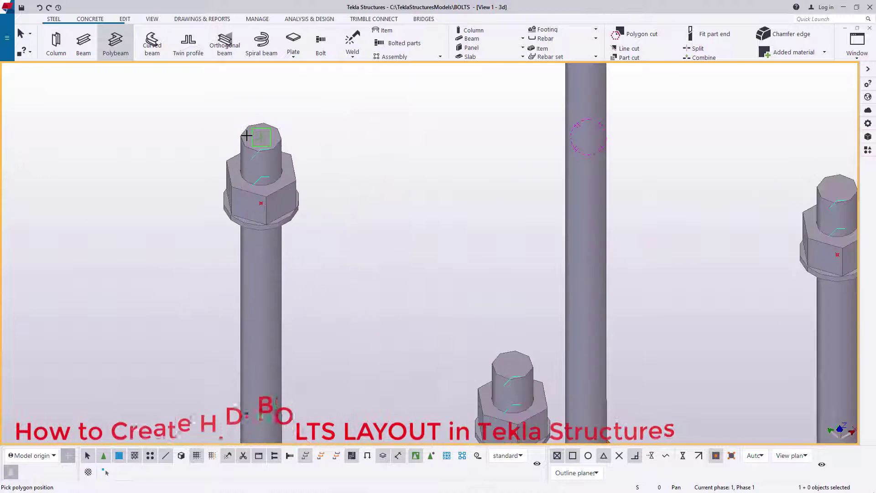
scroll(242, 135, "up", 4)
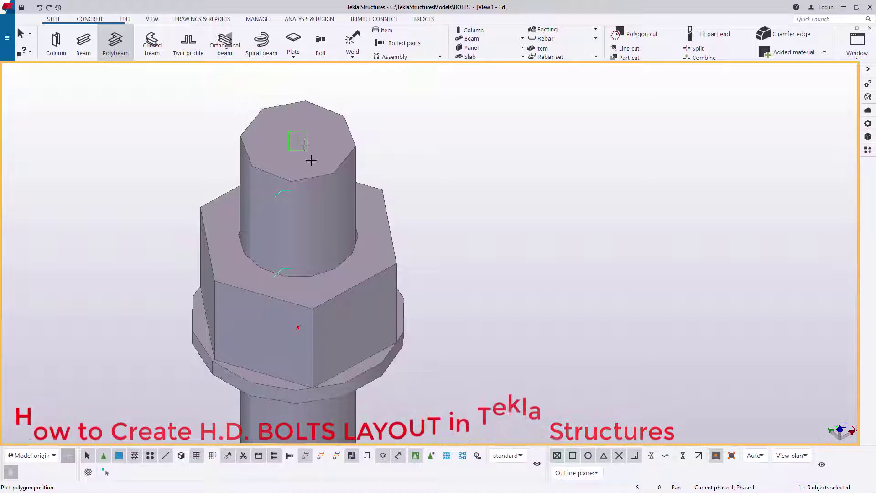
scroll(299, 146, "up", 3)
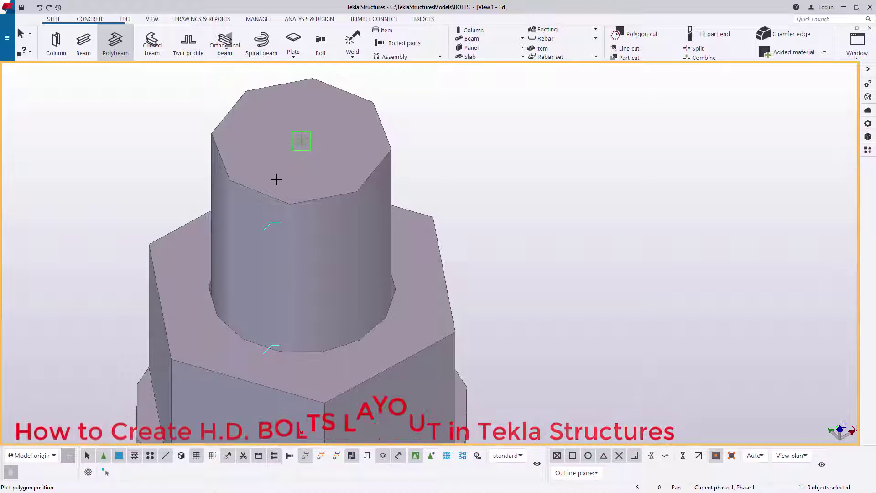
scroll(276, 179, "down", 3)
right_click(463, 146)
left_click(484, 149)
scroll(266, 192, "down", 8)
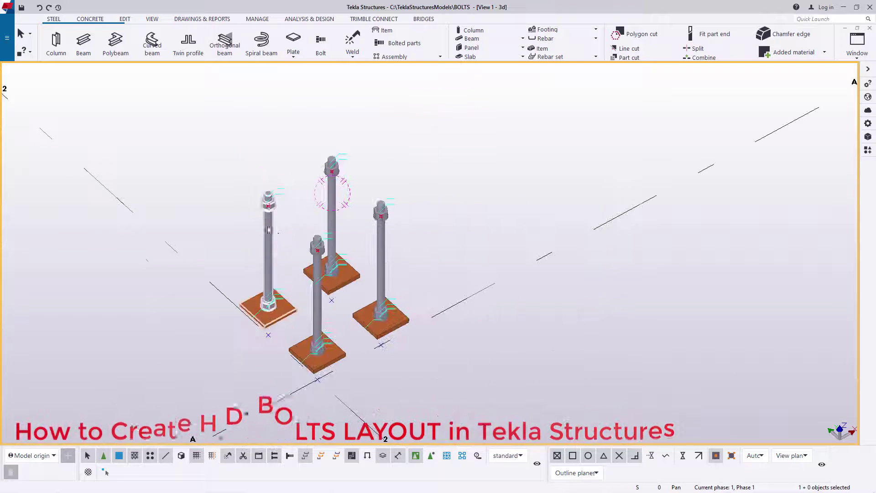
scroll(269, 229, "up", 5)
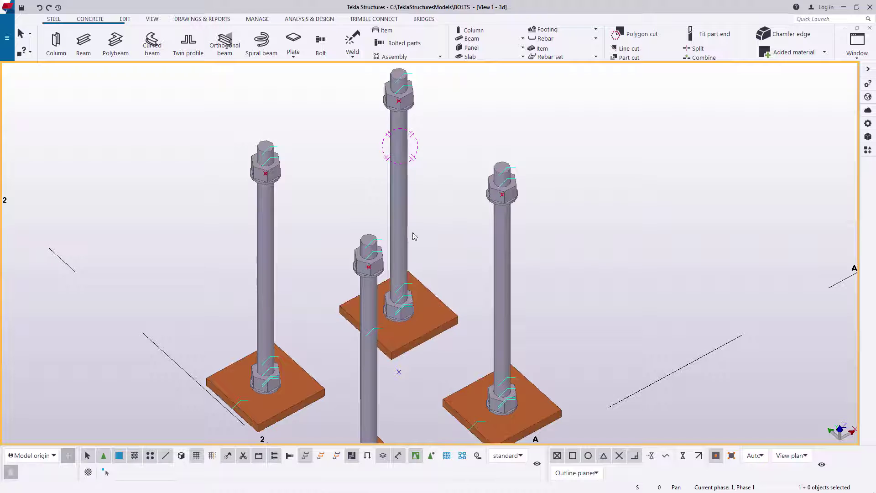
scroll(412, 235, "down", 3)
scroll(395, 248, "up", 2)
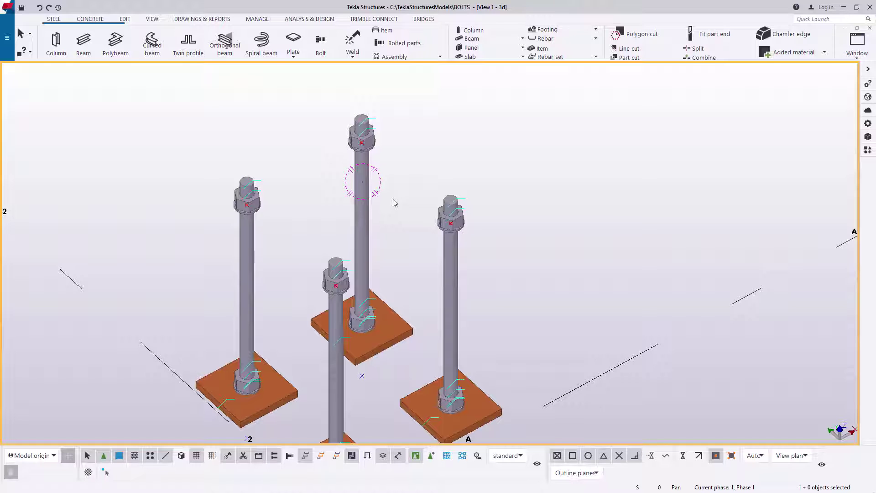
scroll(390, 198, "up", 1)
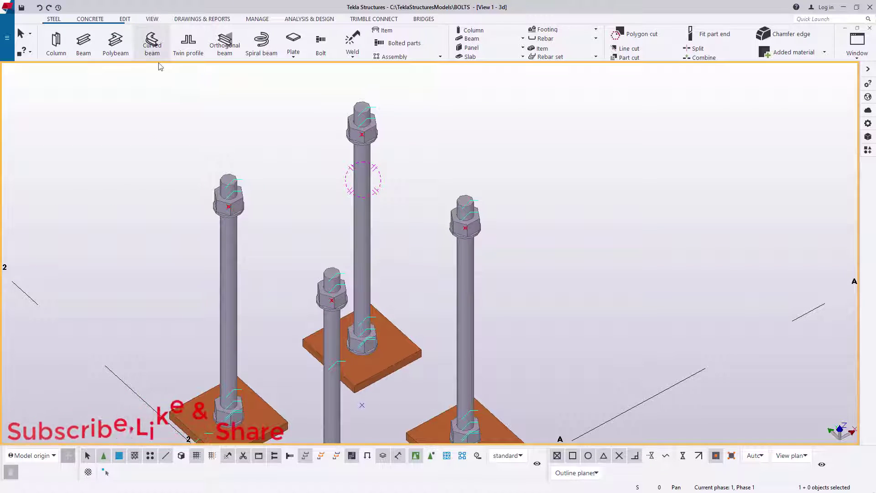
- Draw a polybeam through points on the anchor rod tops
left_click(115, 42)
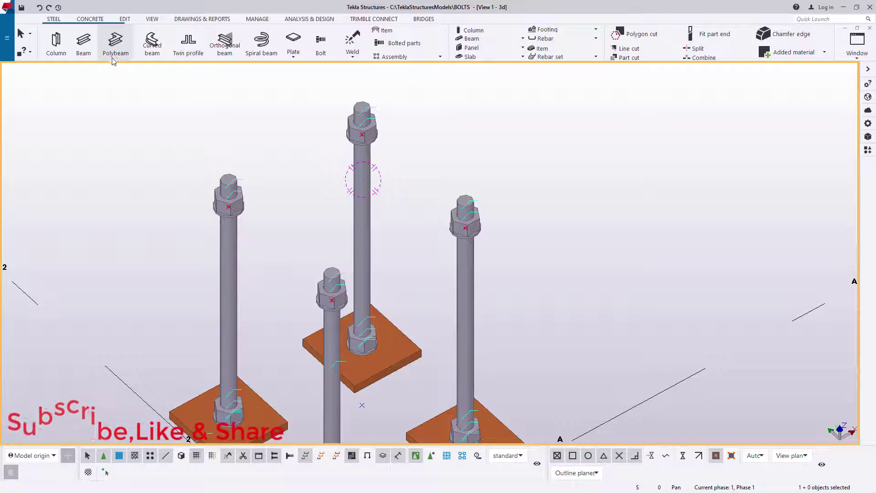
scroll(229, 185, "up", 5)
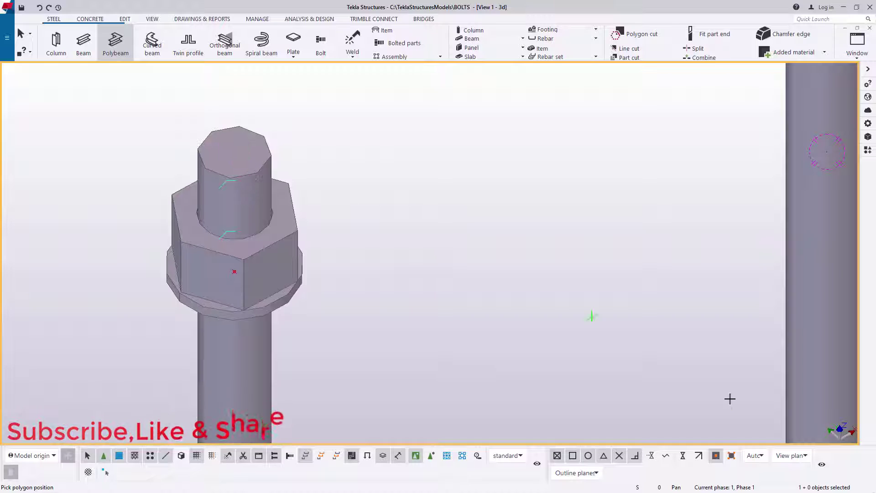
scroll(196, 146, "up", 3)
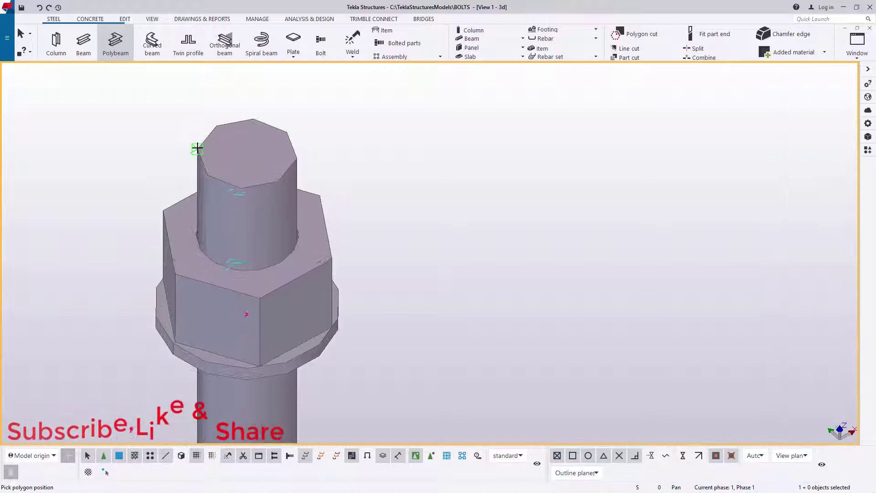
scroll(245, 224, "down", 5)
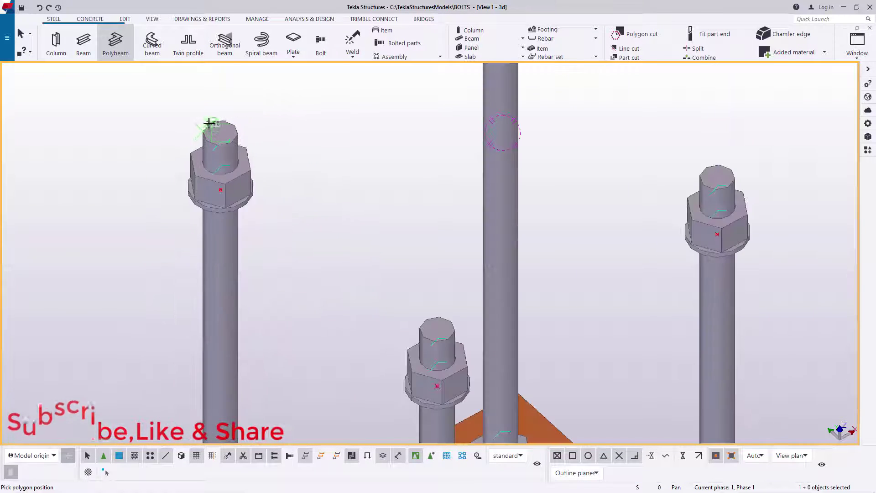
scroll(400, 330, "up", 4)
left_click(396, 325)
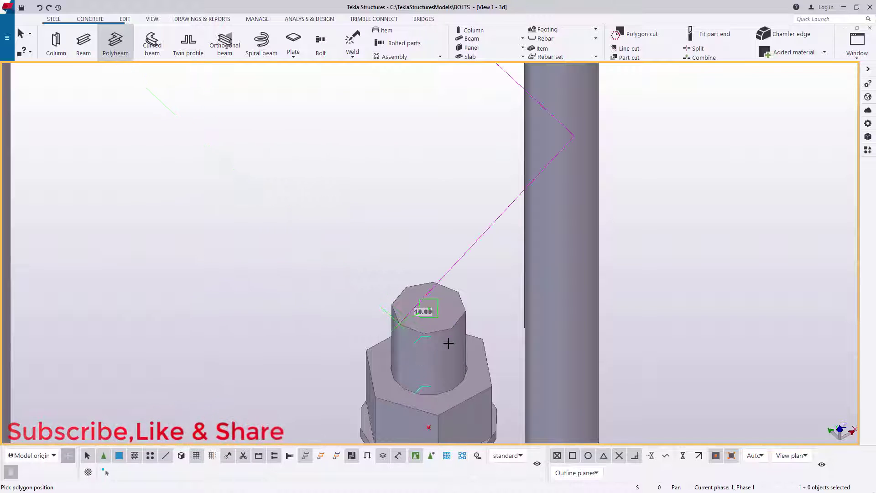
scroll(447, 342, "down", 3)
scroll(416, 335, "up", 5)
left_click(378, 315)
left_click(426, 311)
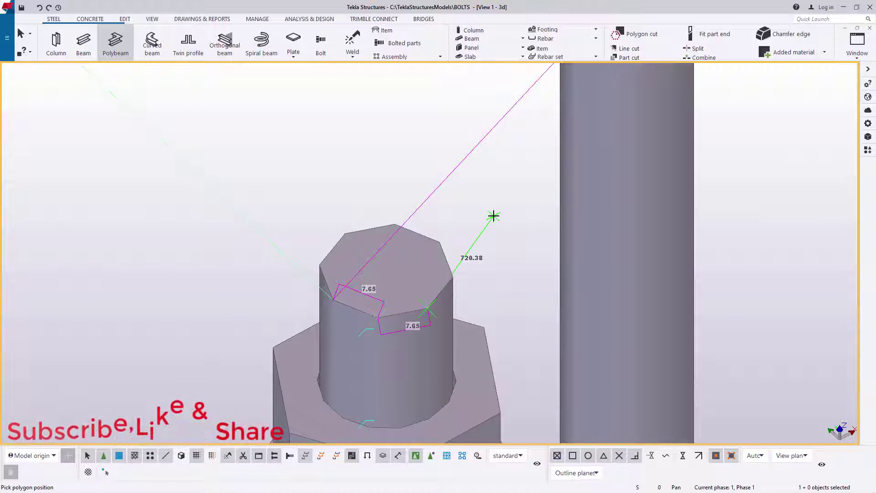
middle_click(493, 216)
right_click(464, 184)
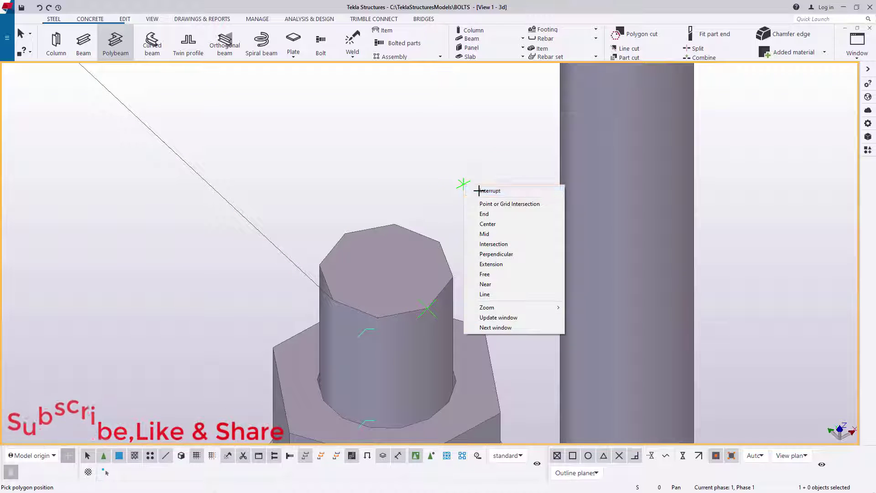
left_click(474, 188)
- Open the new polybeam's properties
scroll(428, 246, "down", 3)
scroll(353, 195, "up", 5)
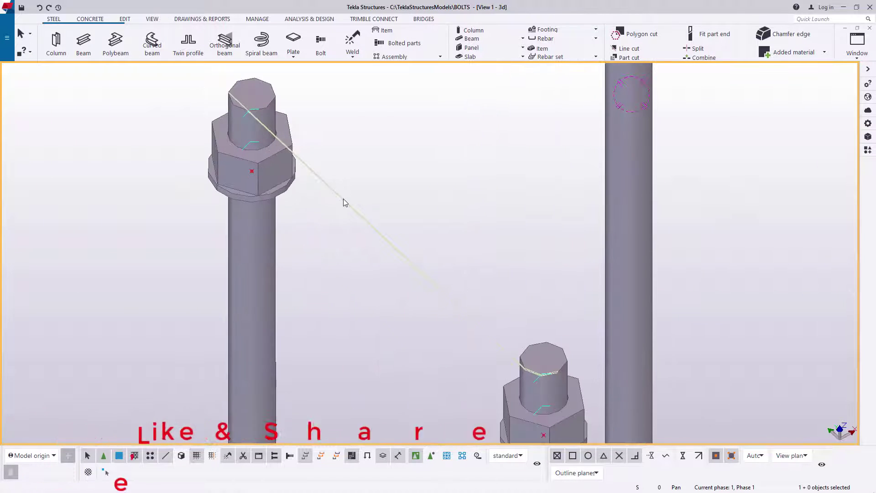
double_click(343, 198)
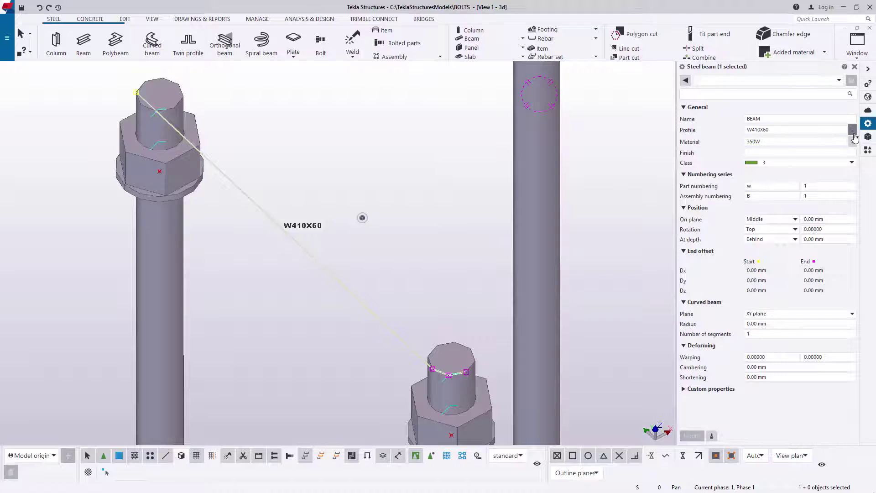
- Choose the Circular > Round ROD profile with 12 mm diameter and apply ROD12
left_click(851, 131)
left_click(502, 183)
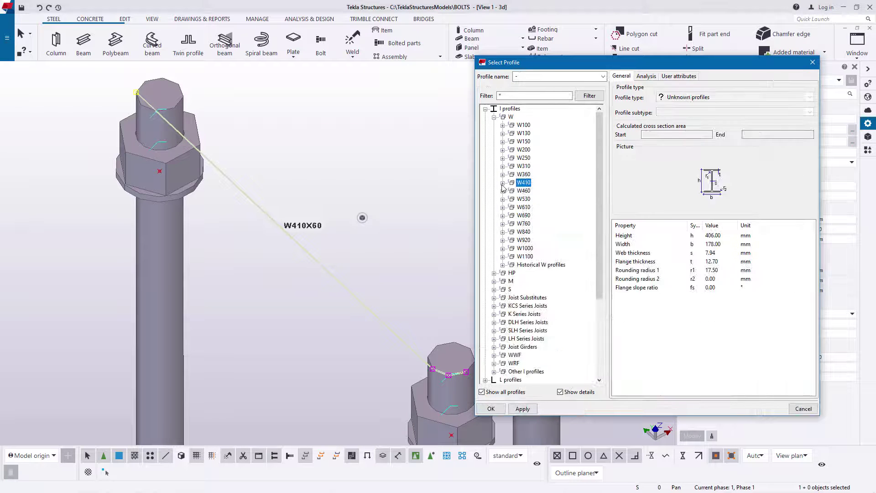
left_click(494, 117)
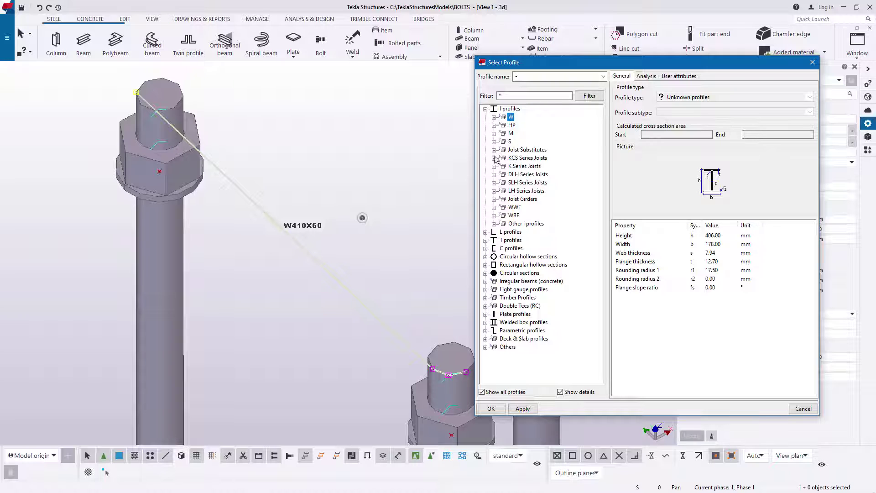
left_click(486, 109)
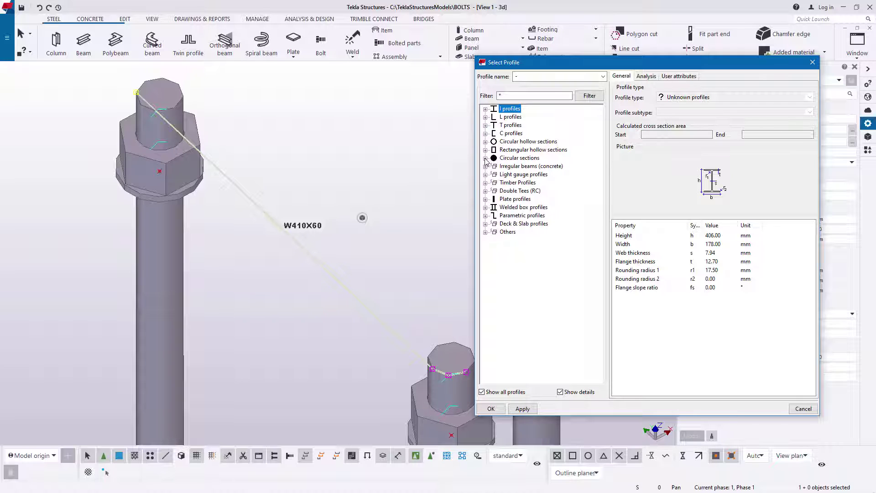
left_click(485, 158)
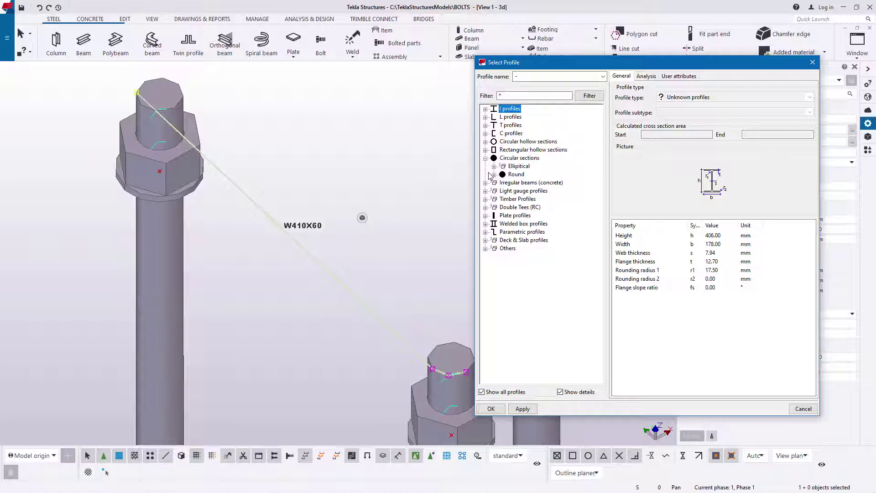
left_click(494, 174)
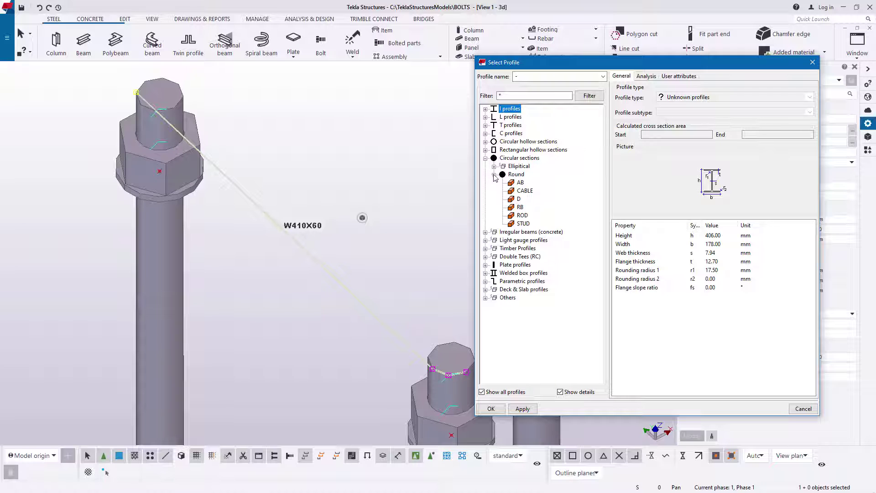
left_click(522, 215)
left_click(716, 237)
key("BackSpace")
key("BackSpace")
key("BackSpace")
key("BackSpace")
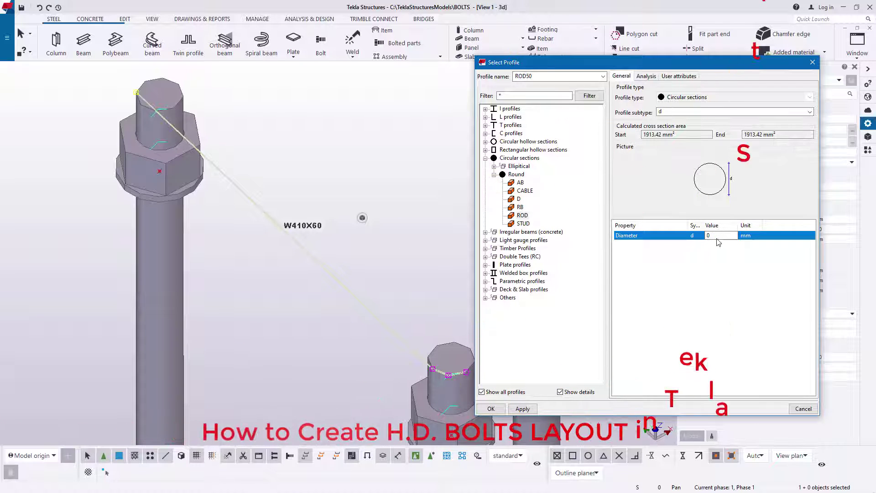
key("BackSpace")
type("12")
left_click(521, 408)
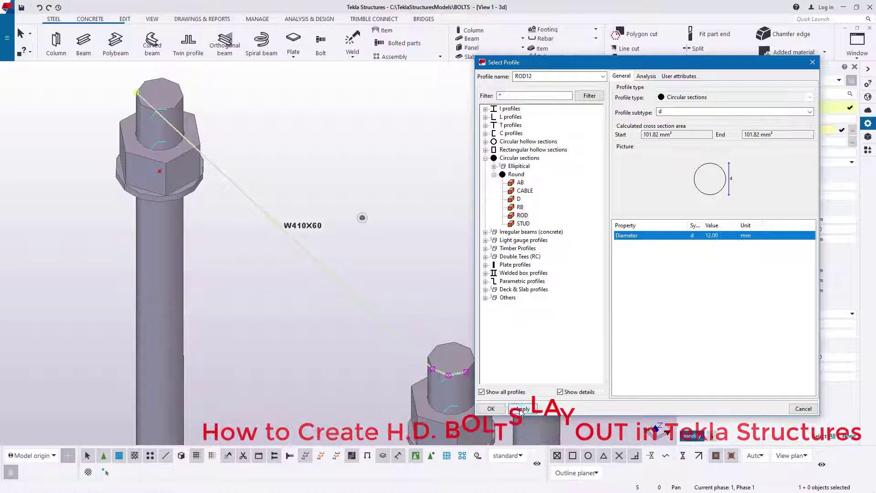
- Confirm the ROD12 profile on the beam, then delete the rod
left_click(491, 409)
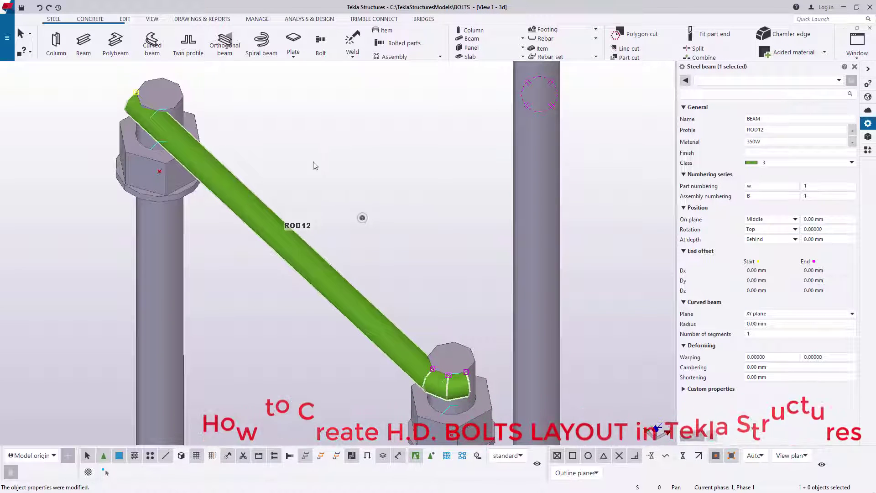
key("Delete")
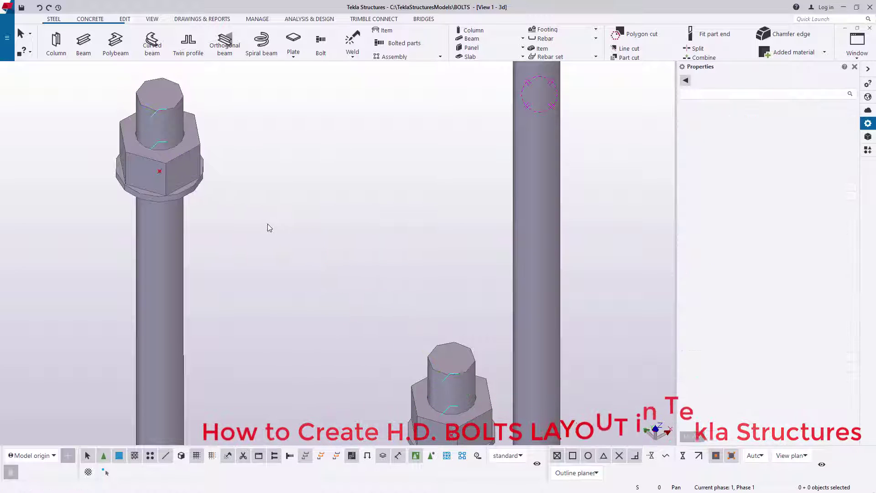
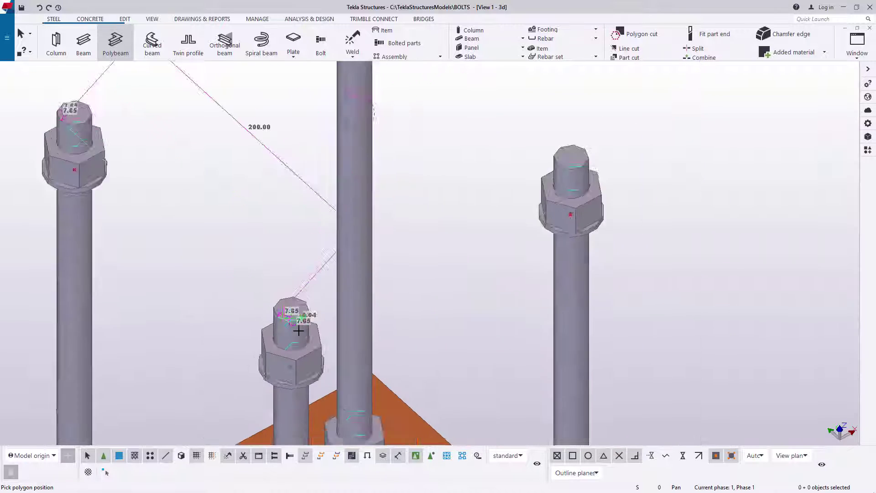
- Draw the ROD12 tie polybeam through the remaining anchor rod tops and end the command
scroll(470, 235, "up", 8)
scroll(447, 247, "up", 1)
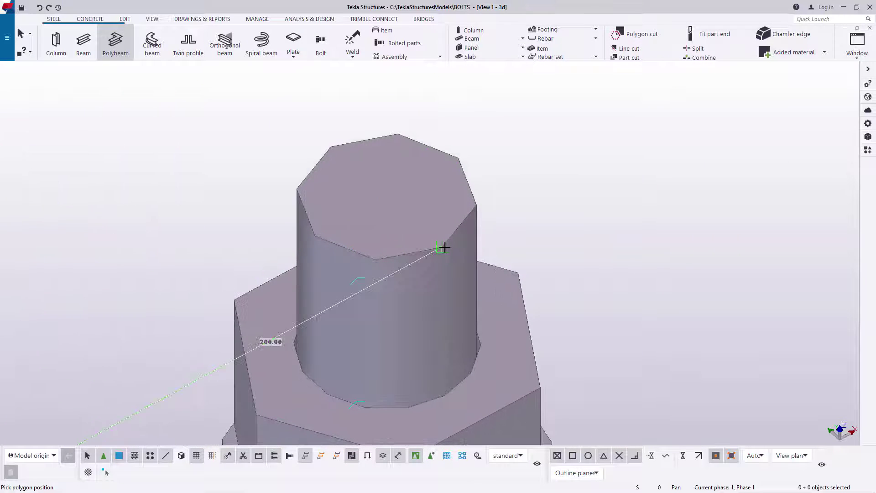
left_click(458, 156)
scroll(600, 363, "down", 5)
scroll(424, 215, "up", 6)
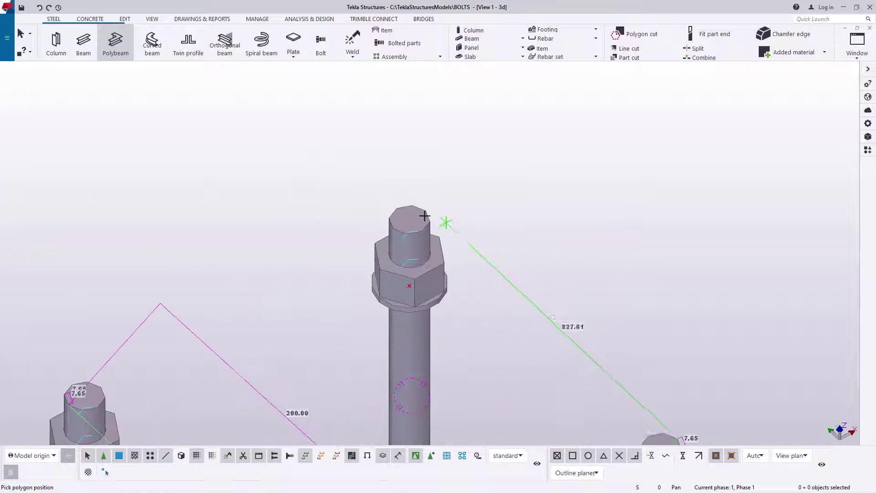
scroll(429, 204, "up", 3)
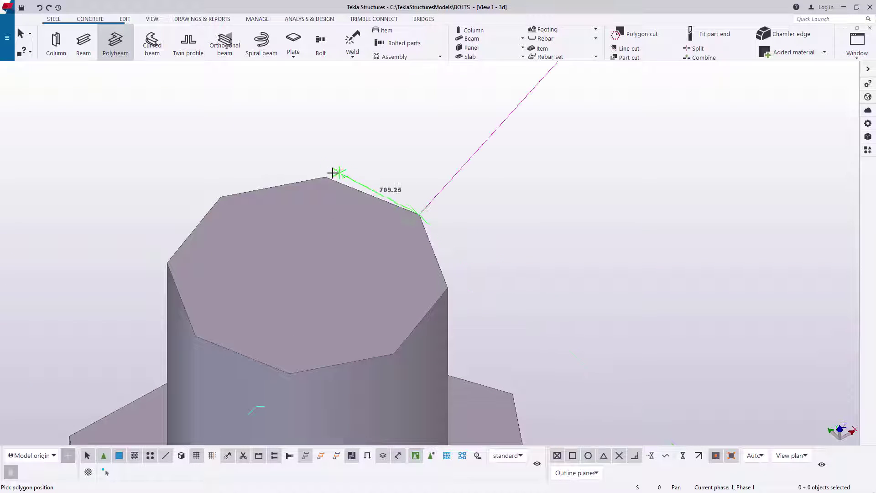
left_click(222, 200)
scroll(570, 162, "down", 5)
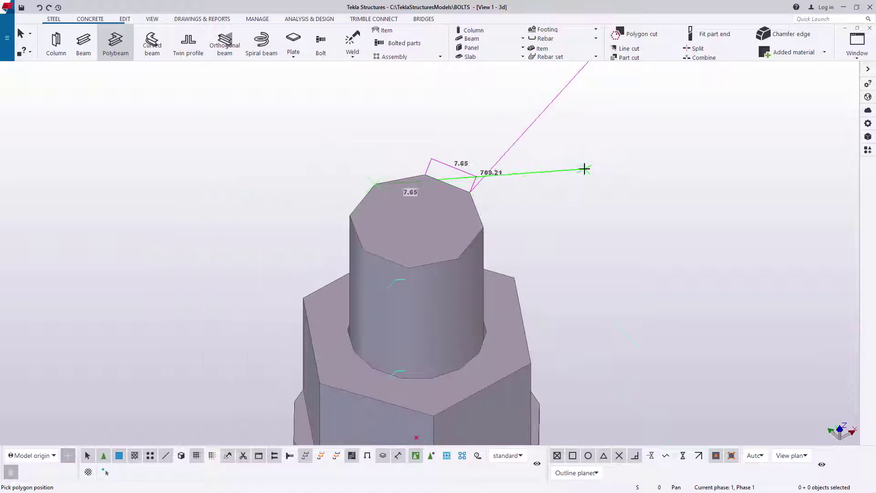
scroll(430, 221, "up", 5)
scroll(379, 237, "up", 3)
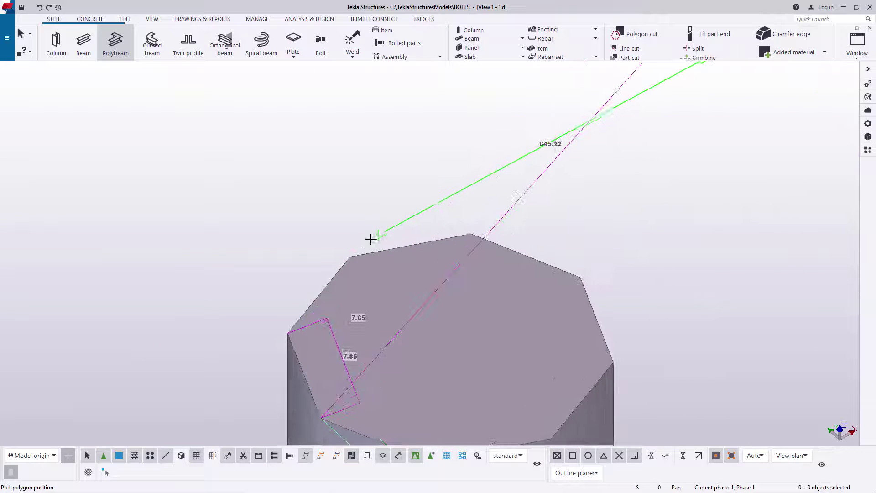
left_click(349, 256)
middle_click(362, 223)
scroll(362, 223, "down", 5)
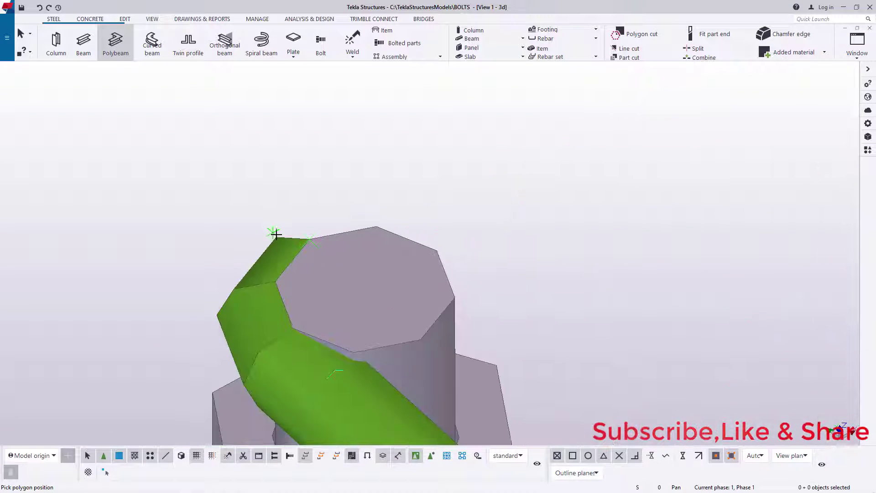
right_click(391, 190)
left_click(417, 202)
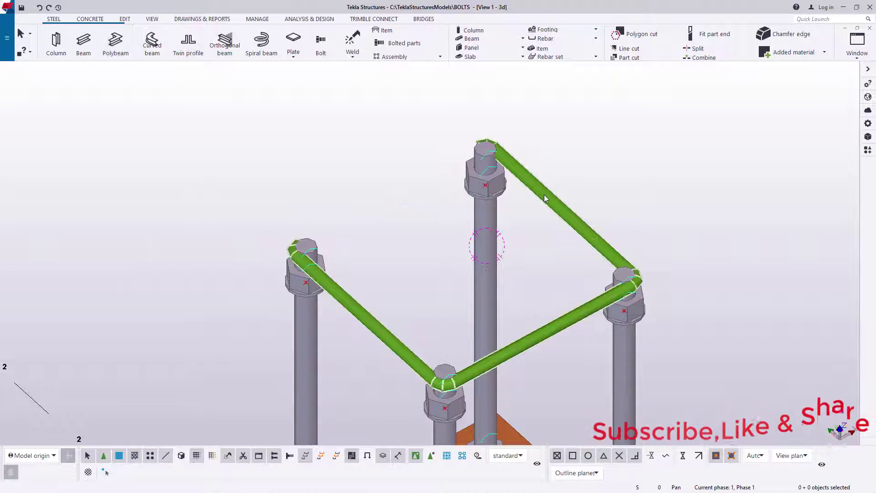
- Open the new tie polybeam's properties
scroll(490, 137, "up", 5)
scroll(432, 143, "down", 5)
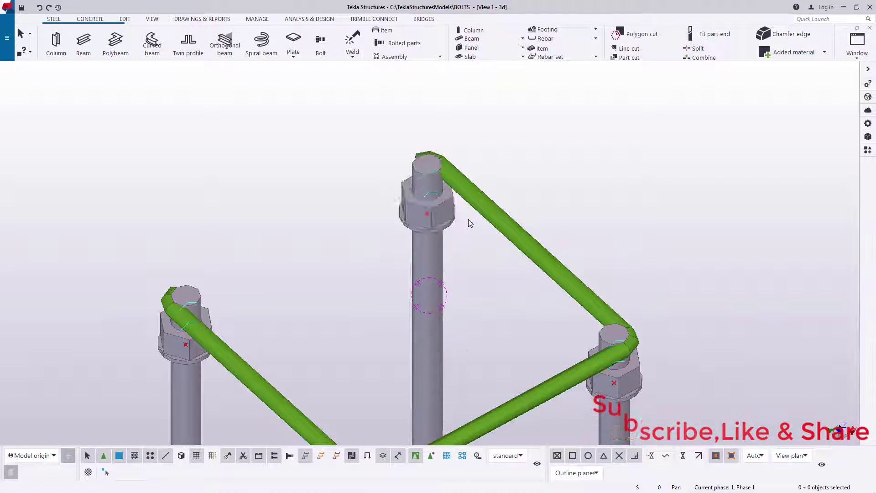
scroll(470, 223, "down", 2)
scroll(527, 257, "up", 4)
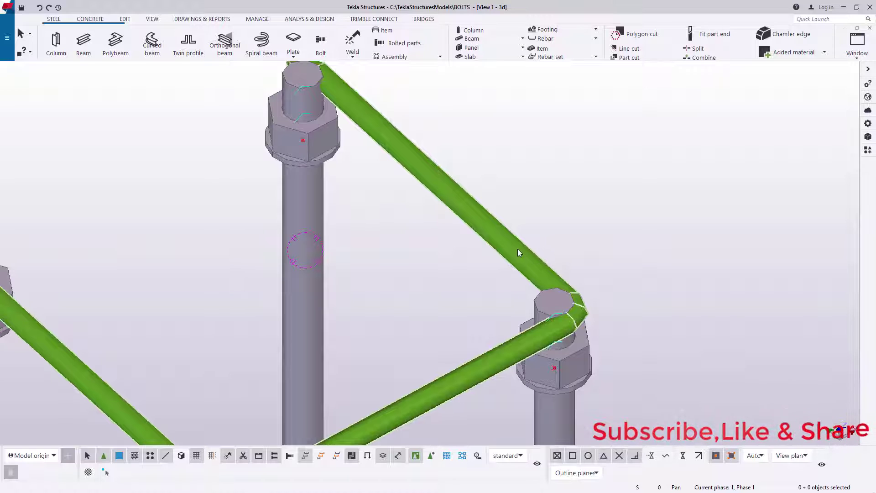
scroll(517, 249, "down", 4)
scroll(518, 249, "up", 4)
double_click(518, 248)
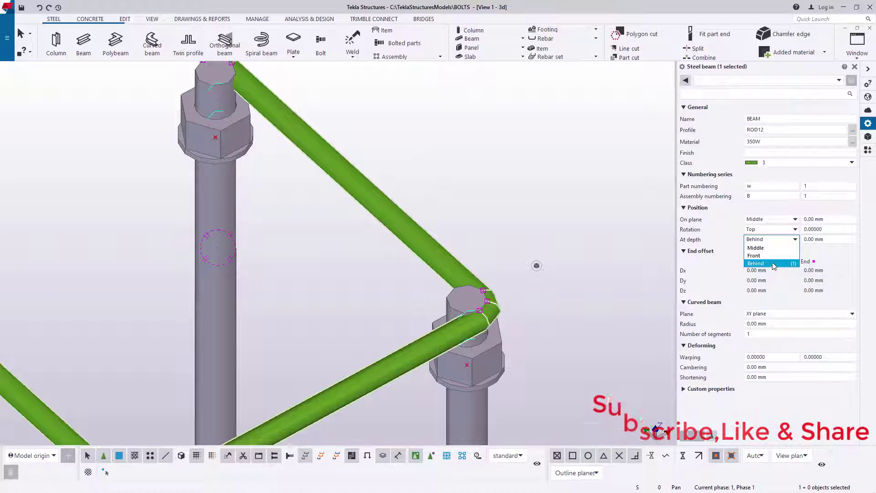
- Try the Front depth position and undo it, then set the tie's on-plane position to Right
left_click(692, 436)
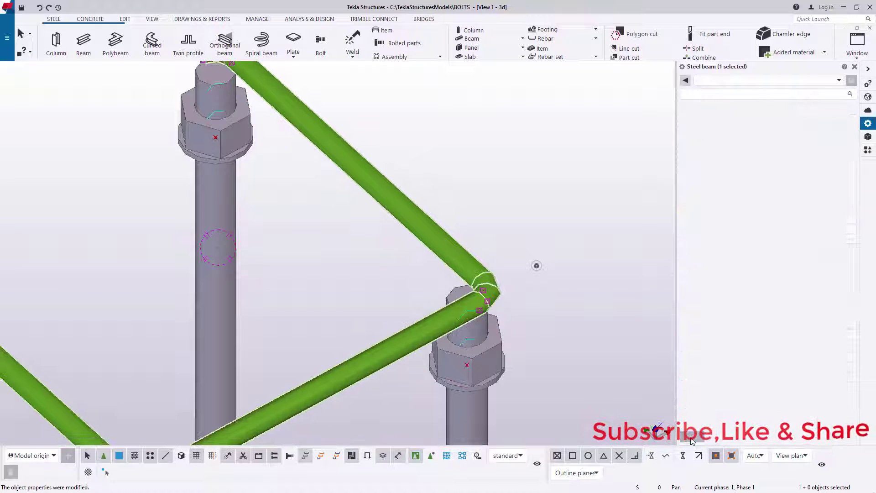
scroll(514, 302, "up", 2)
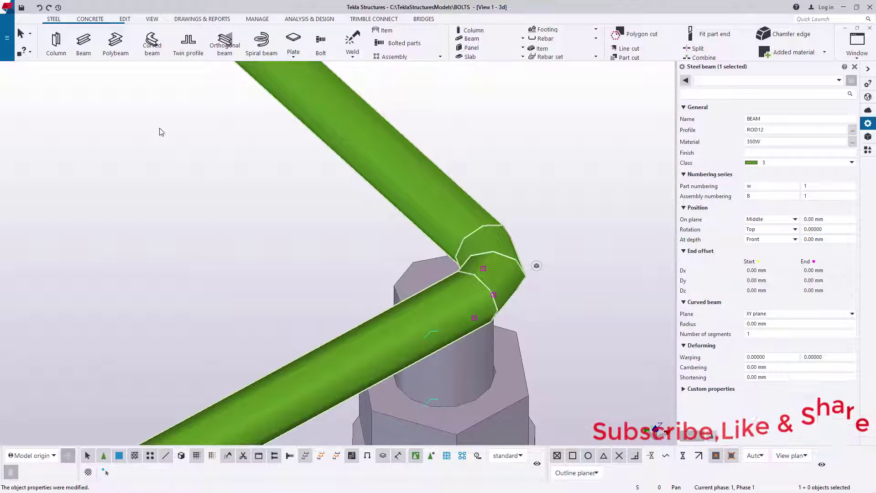
left_click(39, 8)
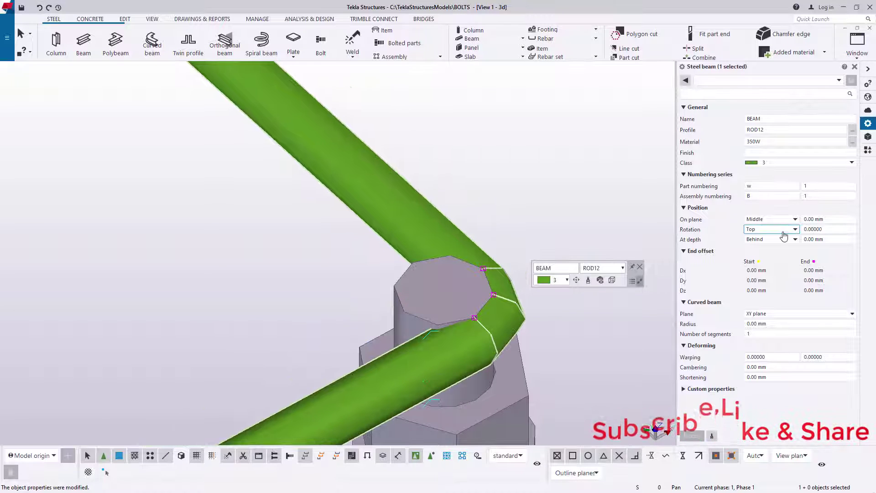
left_click(775, 218)
left_click(766, 234)
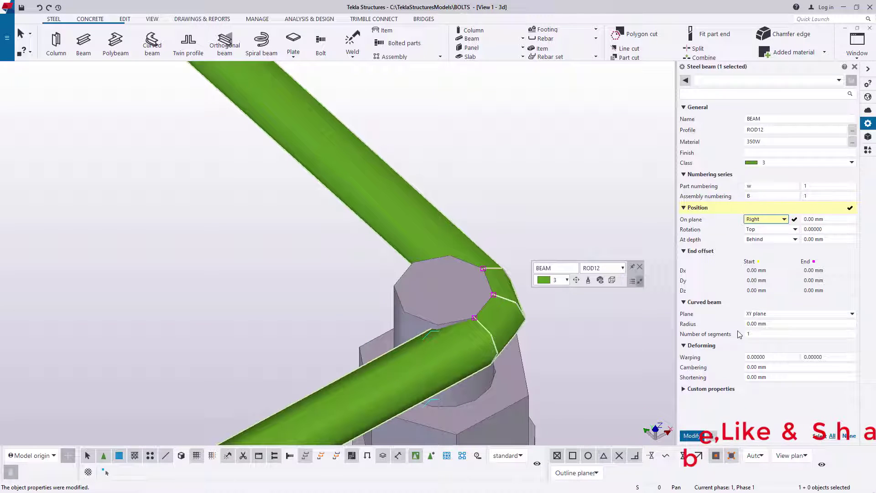
left_click(698, 435)
scroll(497, 160, "down", 7)
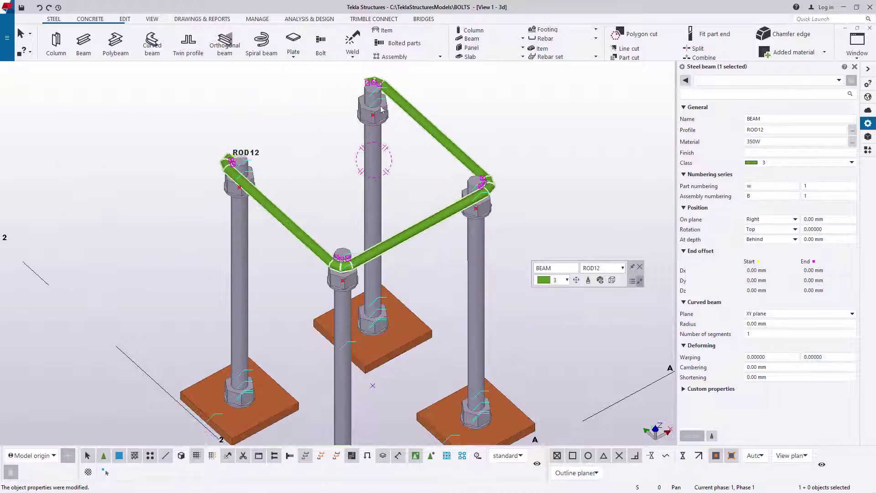
- Orbit the model around the rear anchor rod, then return to the Steel tools
left_click(152, 19)
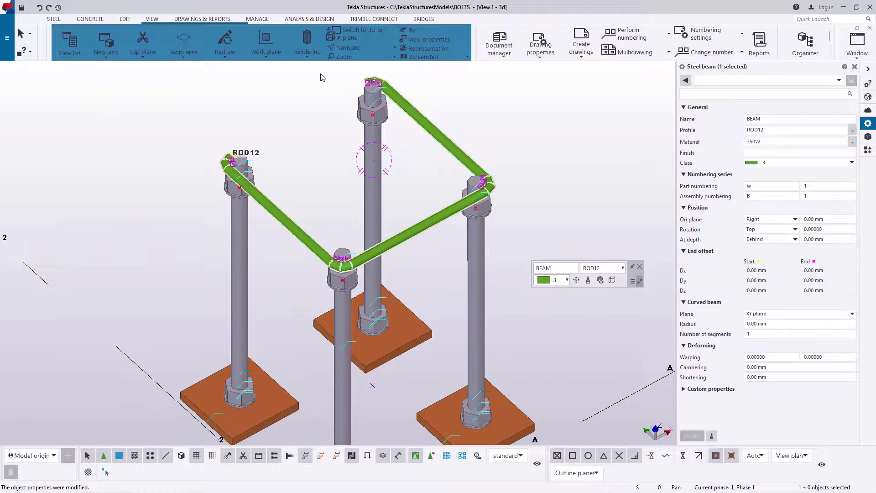
left_click(349, 48)
left_click(356, 67)
left_click_drag(385, 111, 541, 128)
scroll(390, 107, "up", 2)
scroll(390, 108, "up", 4)
right_click(470, 112)
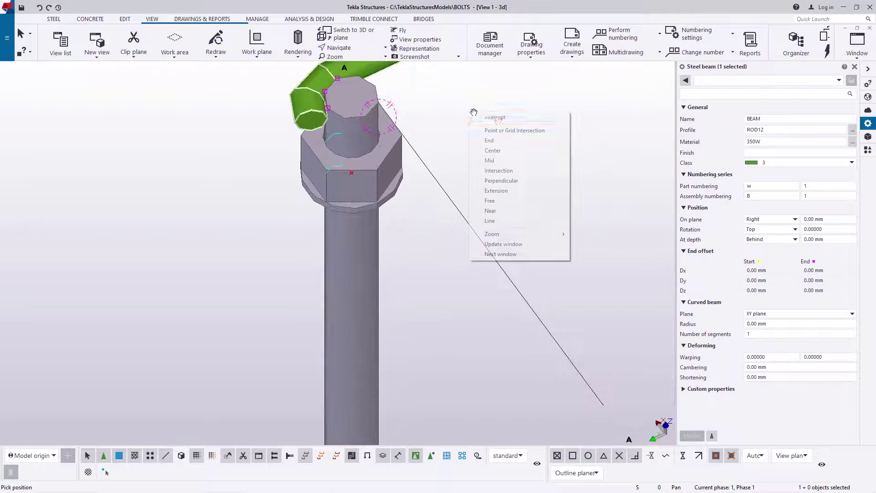
left_click(486, 117)
scroll(303, 117, "down", 5)
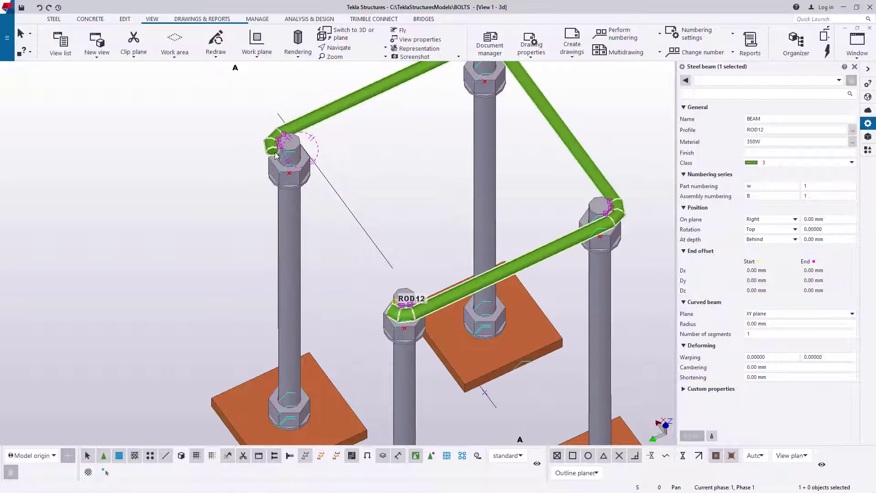
left_click(55, 20)
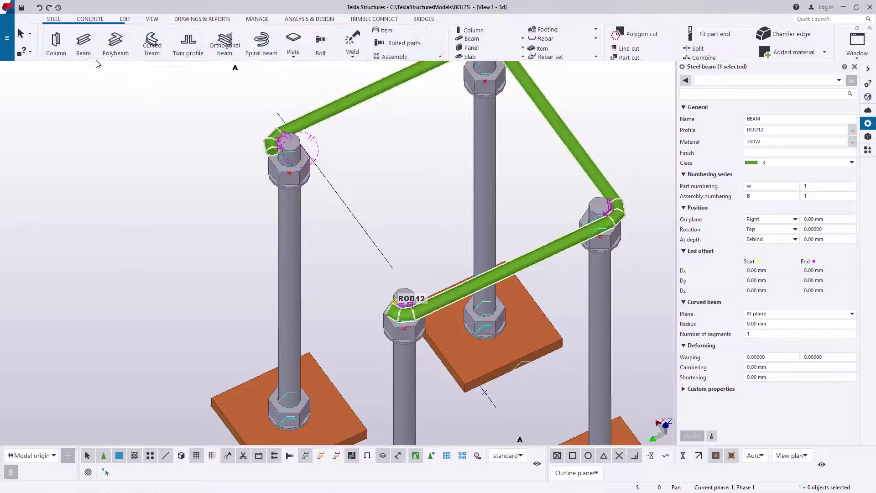
scroll(269, 126, "up", 8)
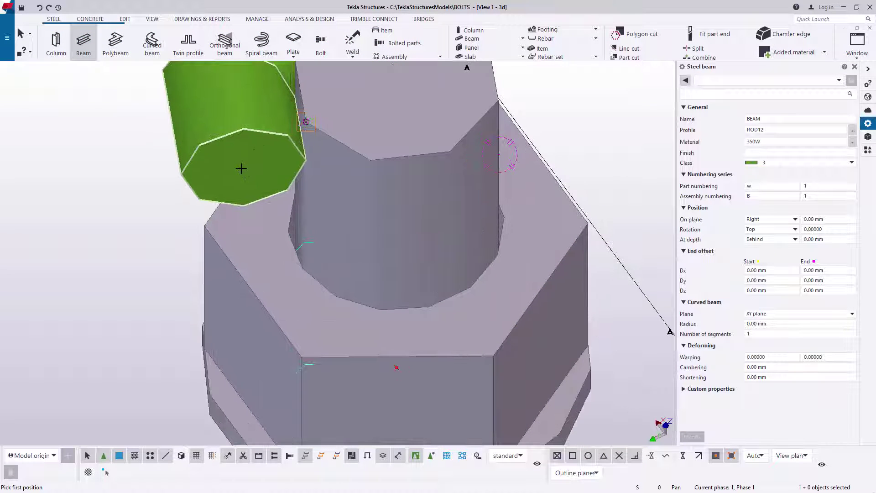
- Place a straight ROD12 rod between the two remaining anchor rod tops
left_click(244, 131)
scroll(233, 127, "down", 10)
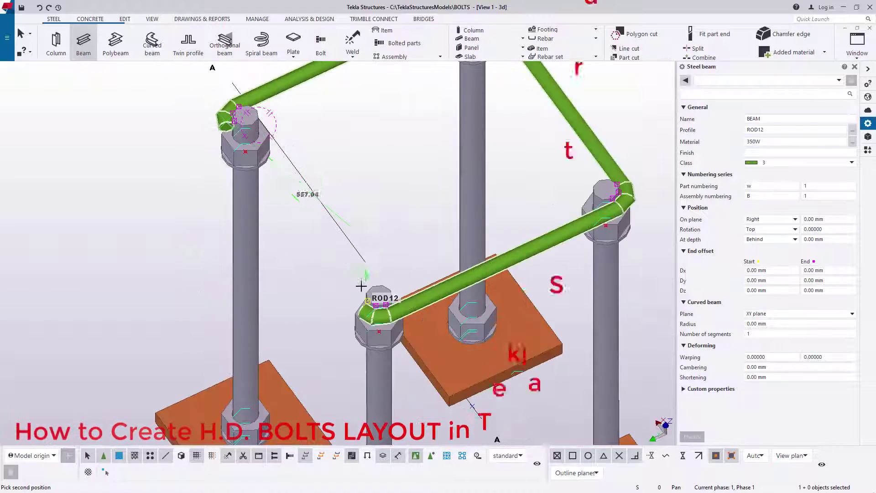
scroll(363, 301, "up", 8)
scroll(352, 314, "up", 3)
left_click(346, 293)
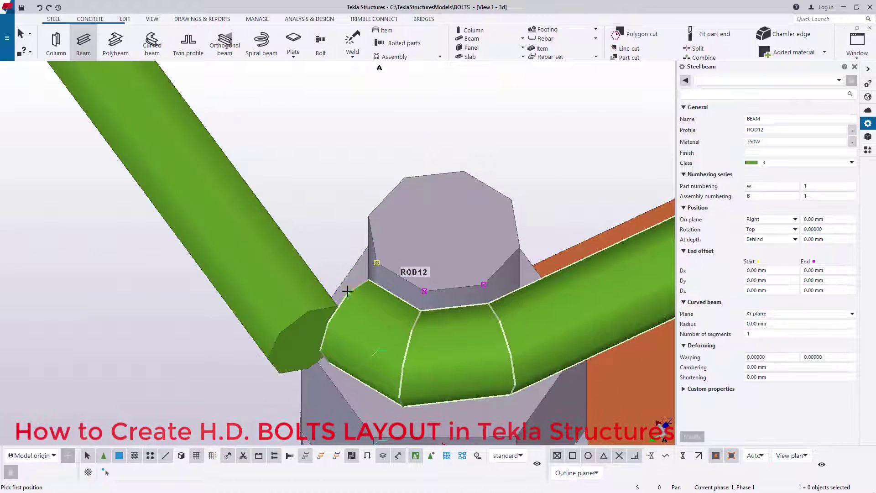
scroll(363, 228, "down", 3)
right_click(409, 153)
left_click(441, 160)
- Move the new rod onto the open corner of the tie loop
scroll(436, 356, "down", 3)
scroll(437, 349, "down", 3)
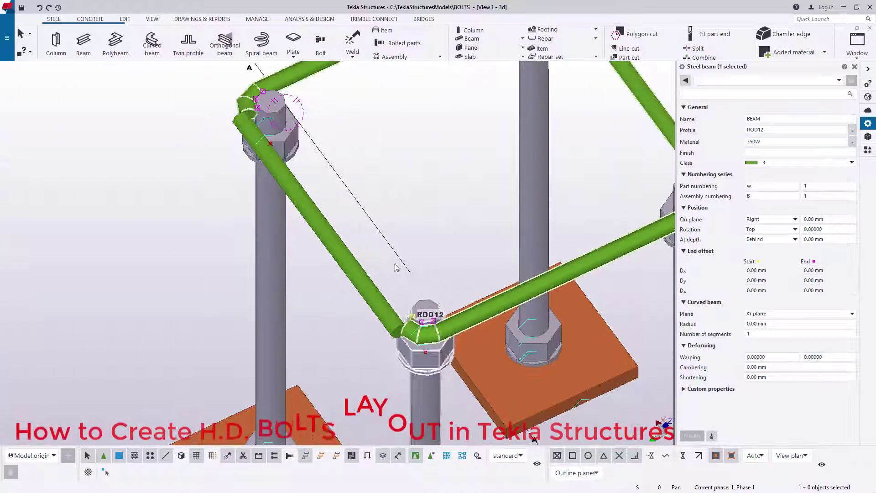
scroll(292, 157, "up", 7)
right_click(291, 158)
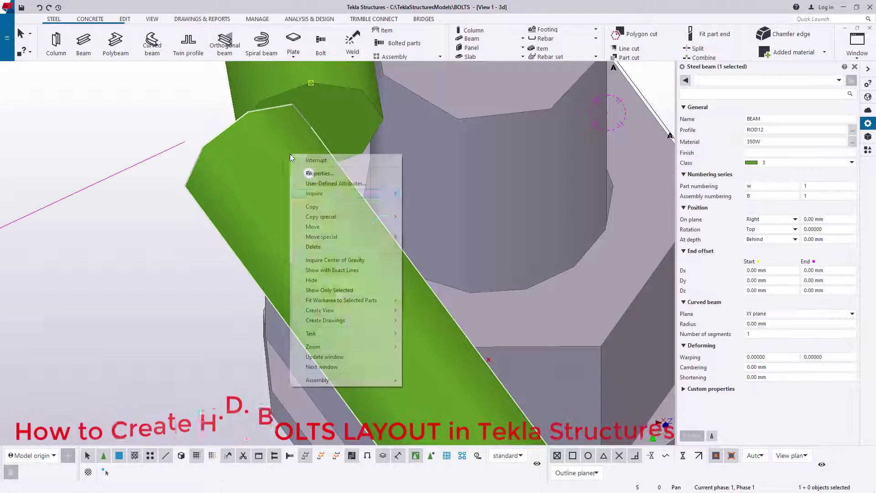
left_click(315, 227)
scroll(319, 103, "up", 2)
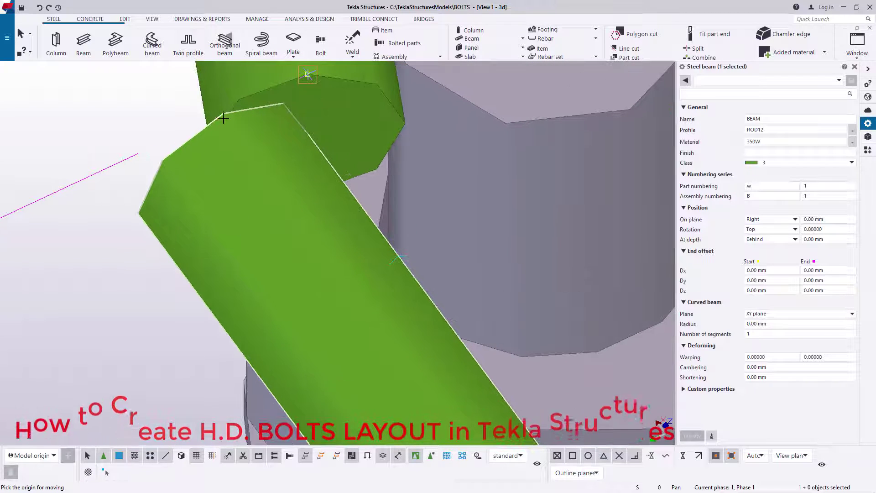
left_click(308, 74)
scroll(190, 181, "down", 6)
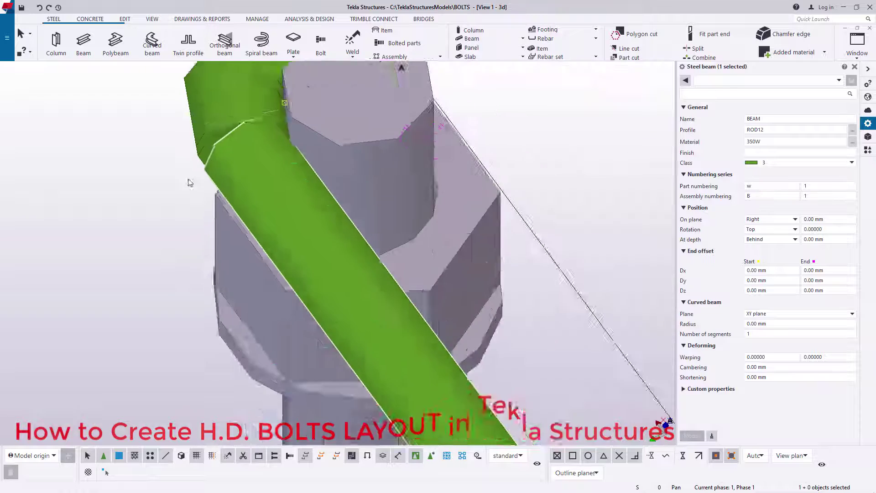
left_click(414, 174)
- Adjust the view slightly and select the tie polybeam
scroll(139, 178, "down", 2)
scroll(139, 178, "down", 5)
scroll(336, 221, "up", 2)
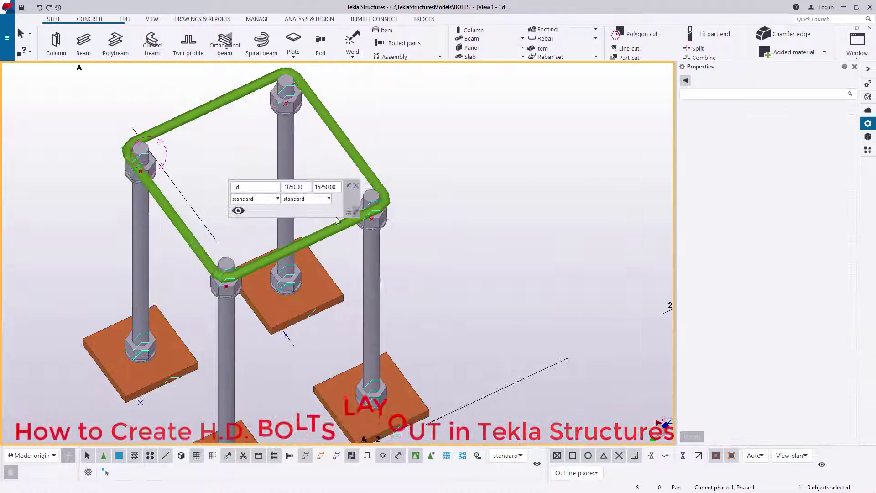
scroll(323, 245, "up", 2)
scroll(371, 285, "down", 2)
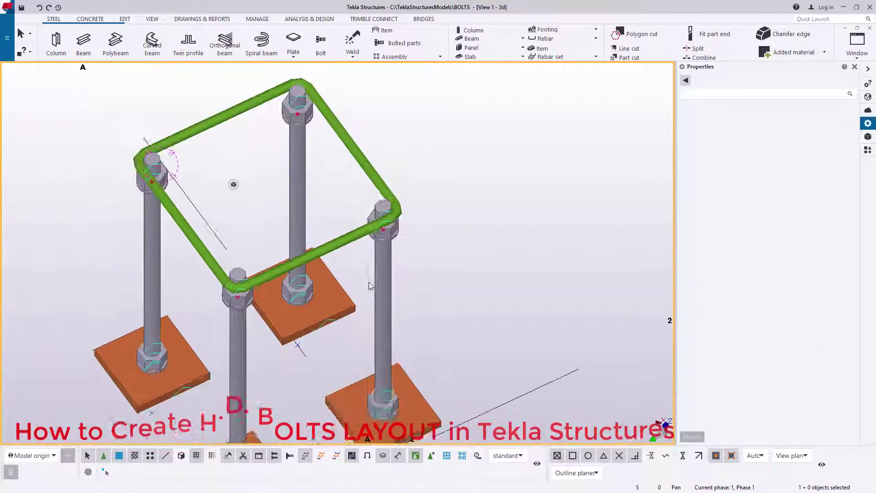
middle_click_drag(371, 285, 367, 292)
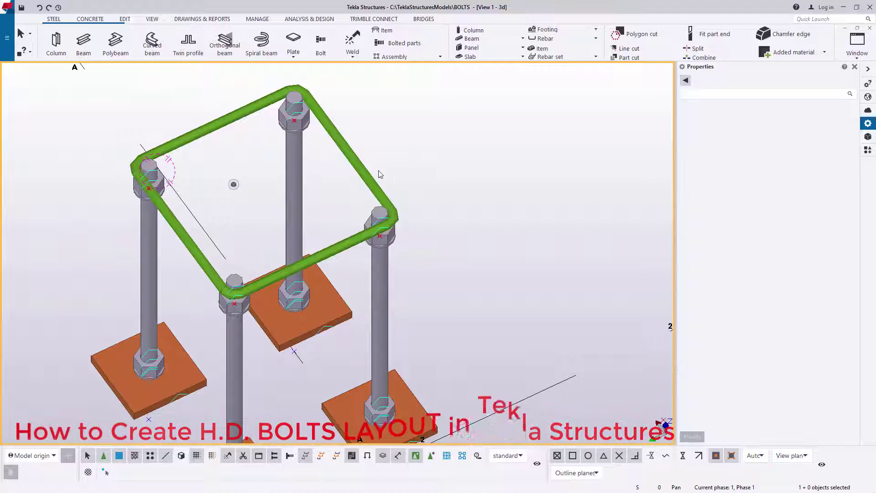
left_click(187, 248)
- Move both ROD12 tie parts 100 mm down (dZ -100) with a linear move
left_click(187, 248, "ctrl")
right_click(456, 140)
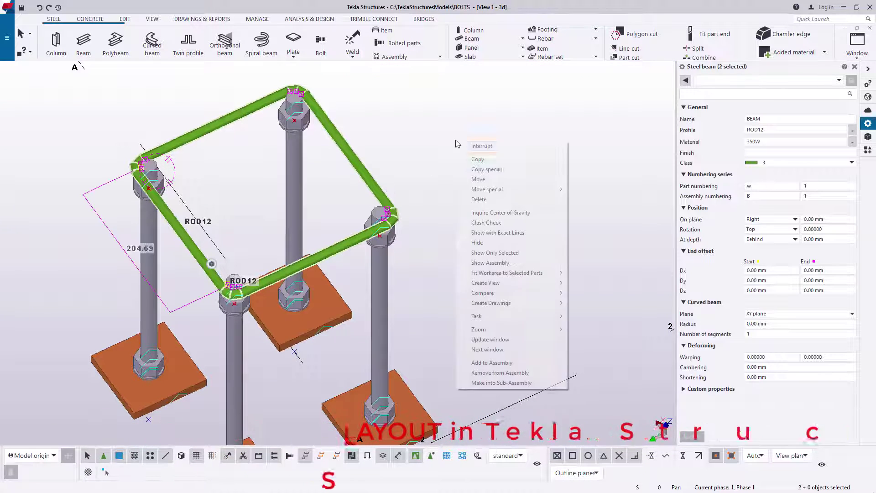
mouse_move(539, 189)
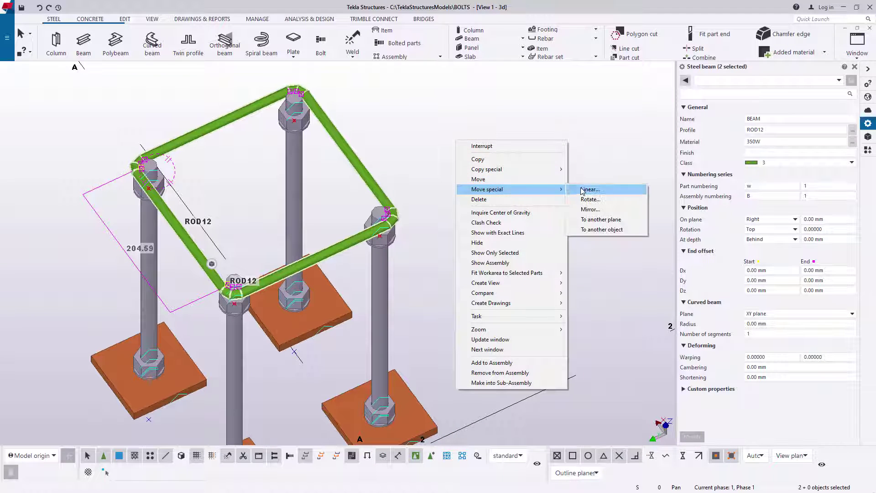
left_click(587, 189)
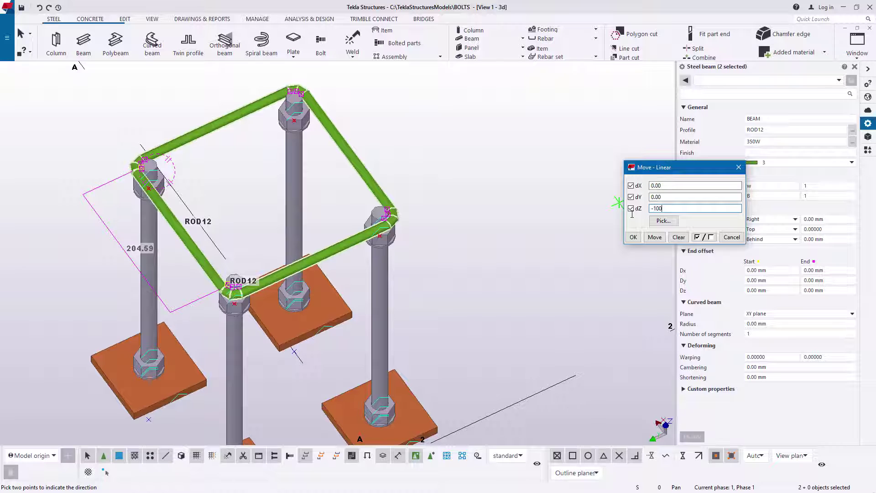
left_click(655, 238)
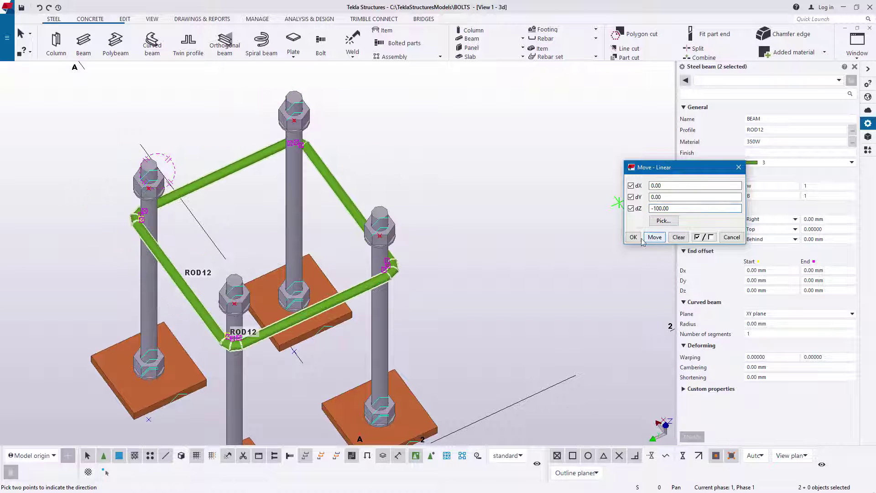
left_click(634, 237)
right_click(480, 136)
left_click(510, 140)
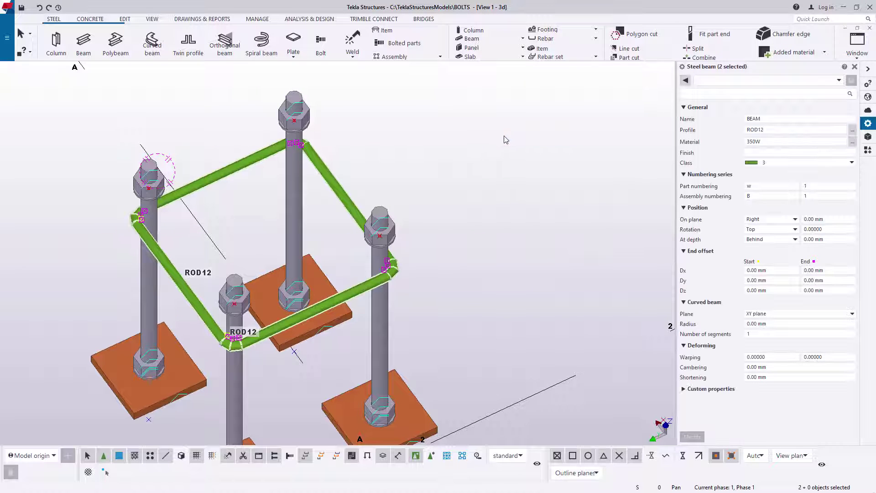
- Make one linear copy of the tie ring 200 mm lower (dZ -200)
right_click(468, 121)
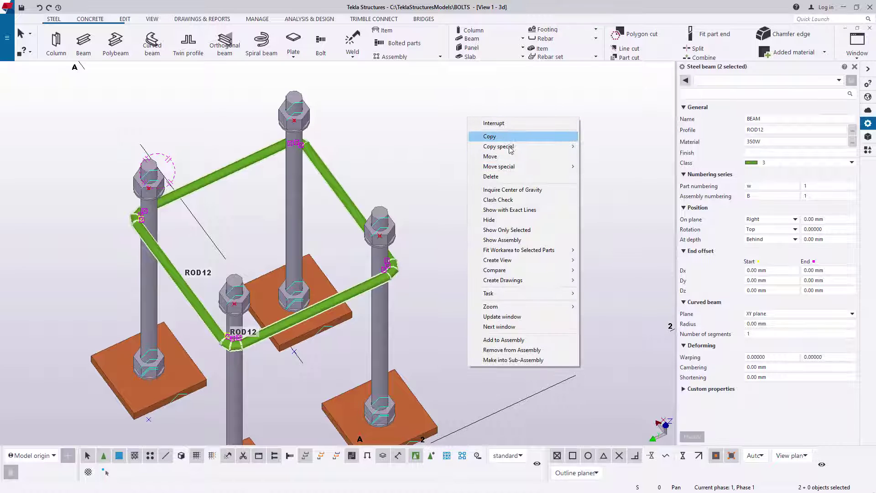
mouse_move(509, 151)
left_click(601, 147)
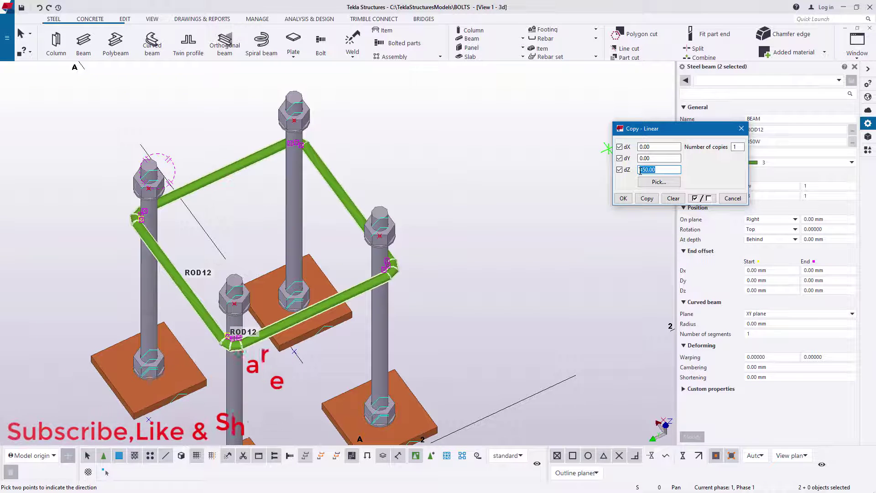
type("1200")
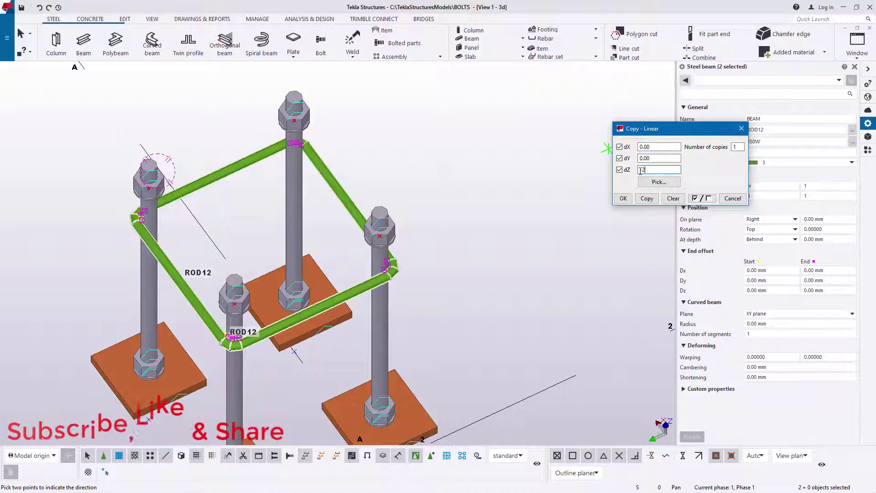
left_click(646, 200)
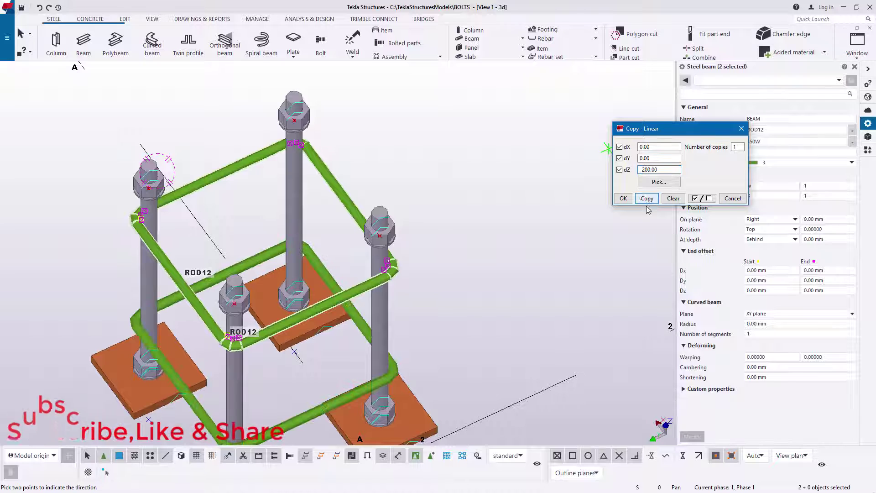
left_click(623, 200)
right_click(504, 157)
left_click(515, 156)
scroll(411, 251, "down", 3)
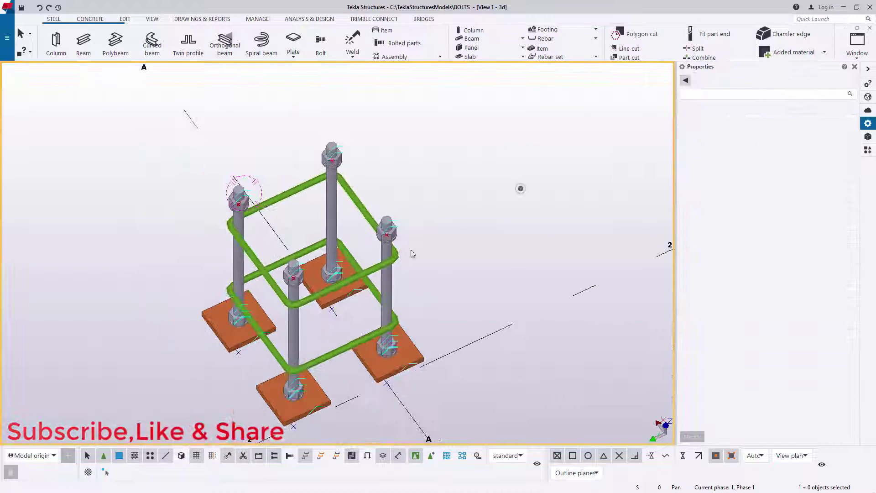
- Orbit and zoom onto the rod tops and upper tie ring, closing the Properties panel
scroll(346, 47, "down", 3)
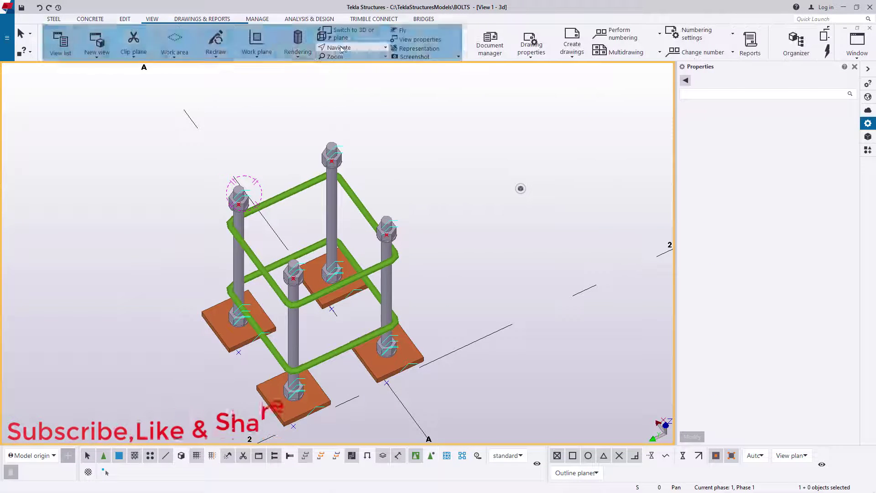
left_click(350, 48)
left_click(353, 61)
left_click(357, 227)
mouse_move(431, 260)
left_mouse_down()
mouse_move(422, 217)
mouse_move(425, 246)
left_mouse_up()
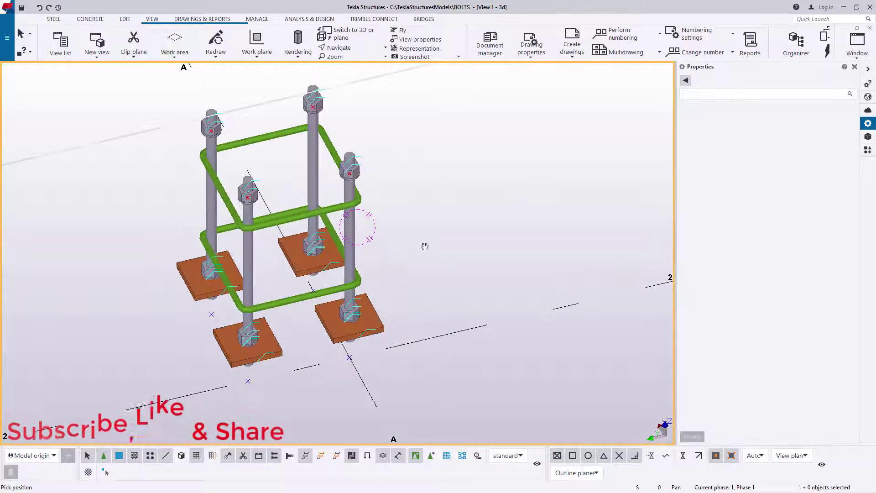
left_click(854, 68)
scroll(501, 183, "up", 5)
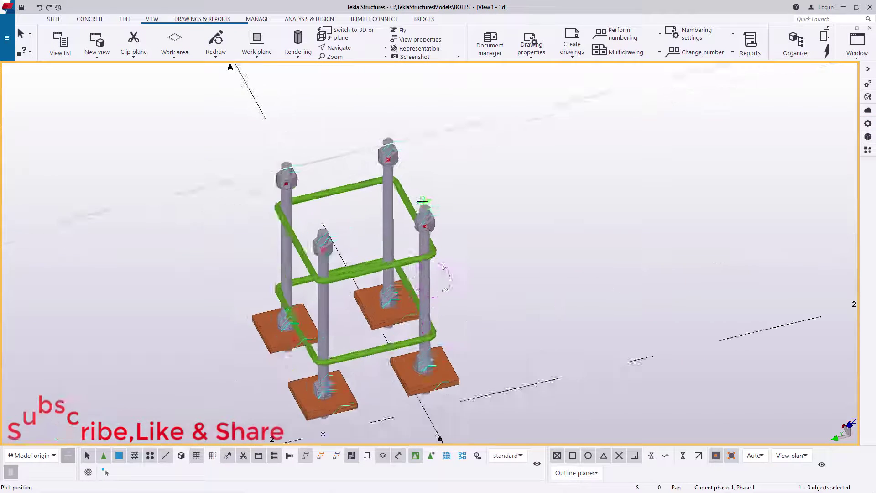
right_click(529, 148)
left_click(556, 154)
scroll(484, 212, "down", 5)
scroll(484, 183, "up", 7)
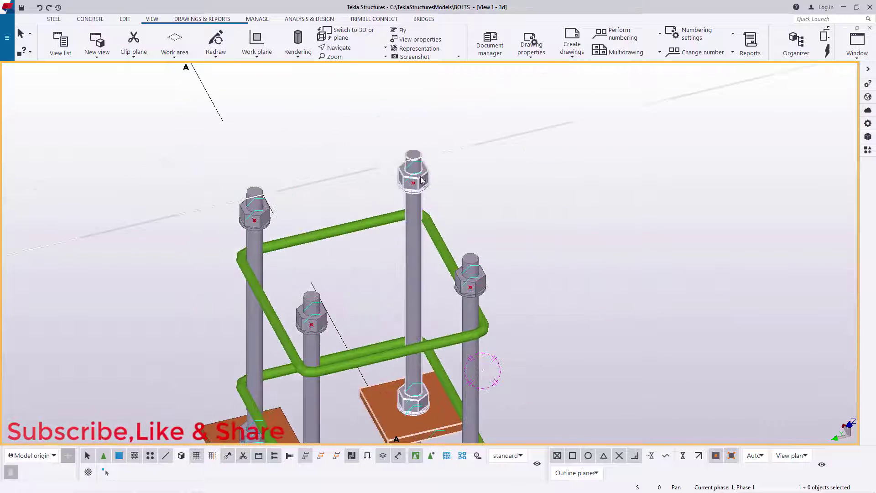
scroll(450, 285, "down", 3)
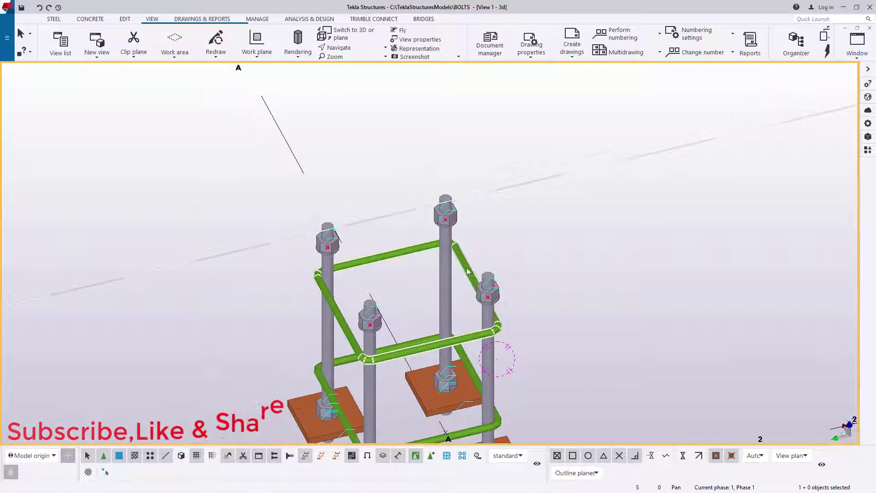
scroll(388, 256, "up", 4)
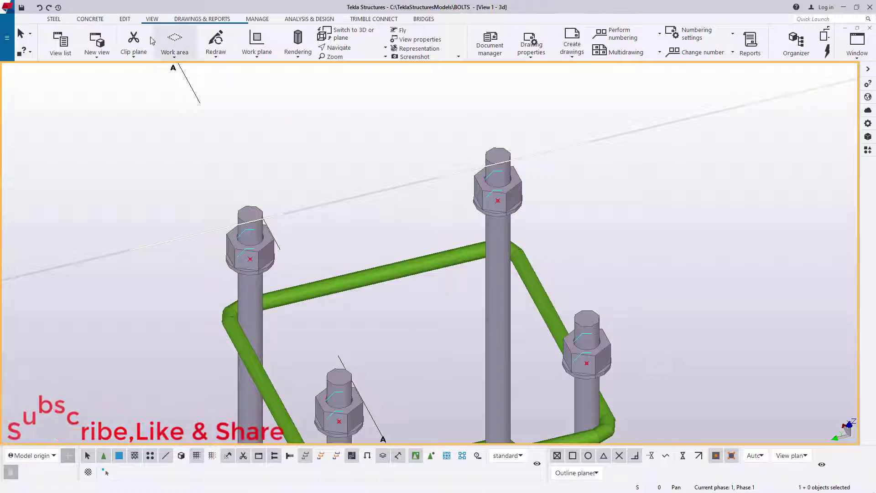
- Start the Edit tools' Points On line command
left_click(124, 19)
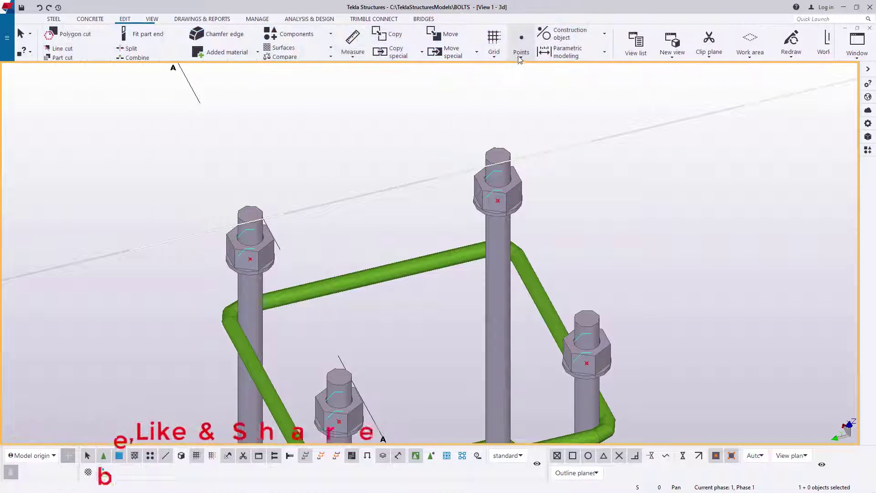
left_click(521, 57)
left_click(525, 71)
scroll(591, 304, "up", 4)
- Create one reference point on the line between two rod tops, at the tie bar's midpoint
left_click(581, 334)
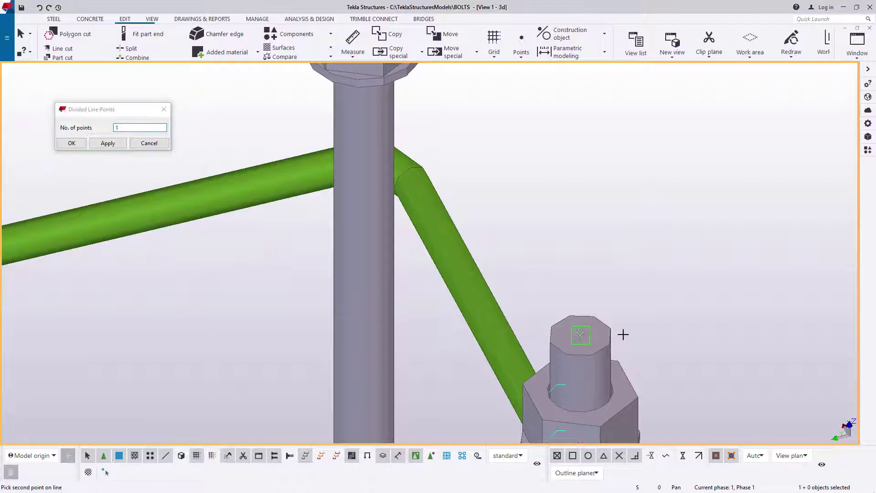
scroll(502, 297, "down", 5)
scroll(444, 254, "up", 6)
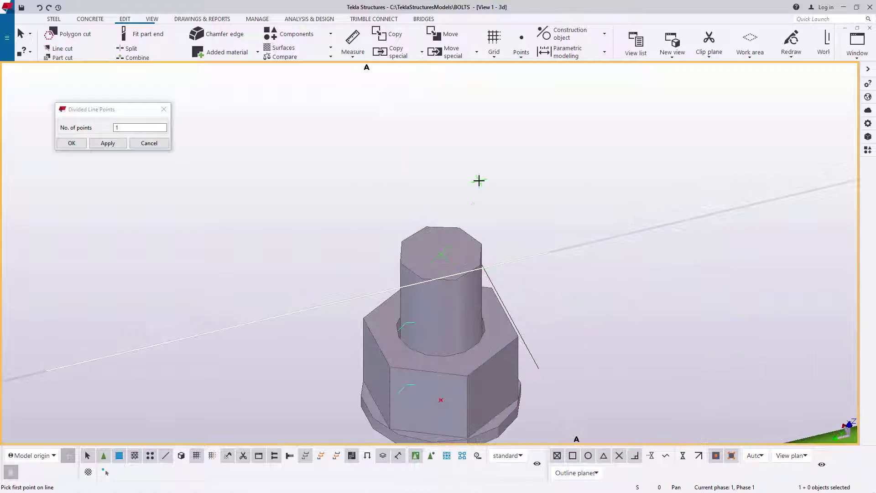
left_click(72, 143)
scroll(517, 314, "down", 3)
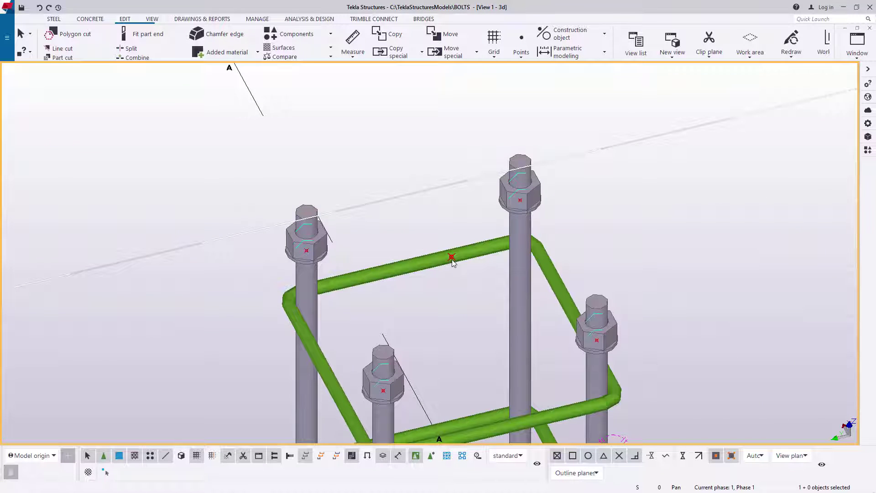
scroll(453, 260, "up", 2)
scroll(452, 260, "down", 3)
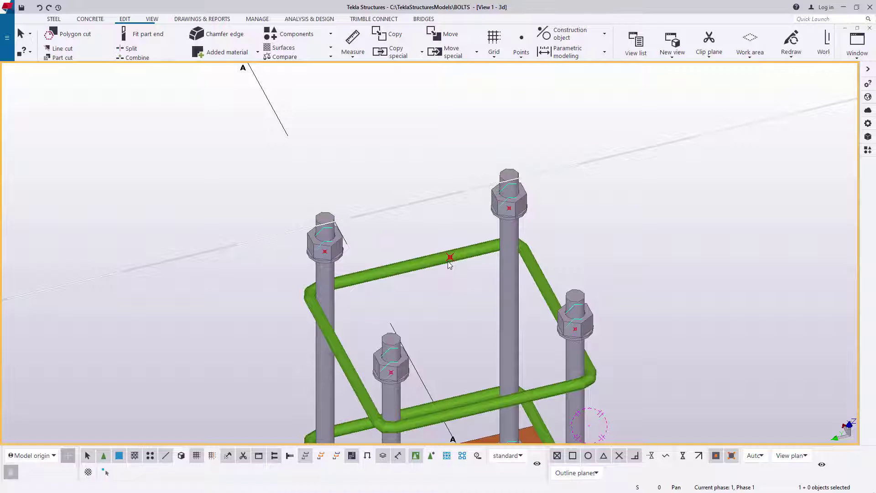
scroll(449, 263, "up", 4)
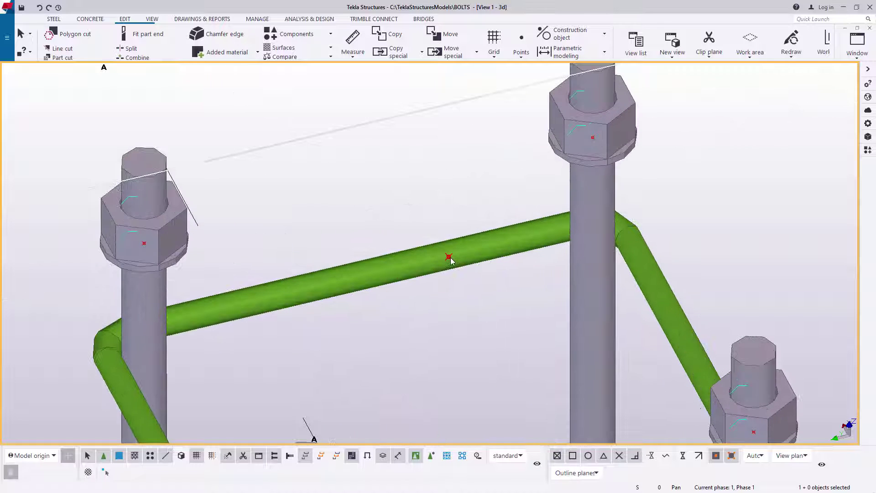
- Move the reference point 100 mm down (dZ -100) with a linear move
right_click(449, 259)
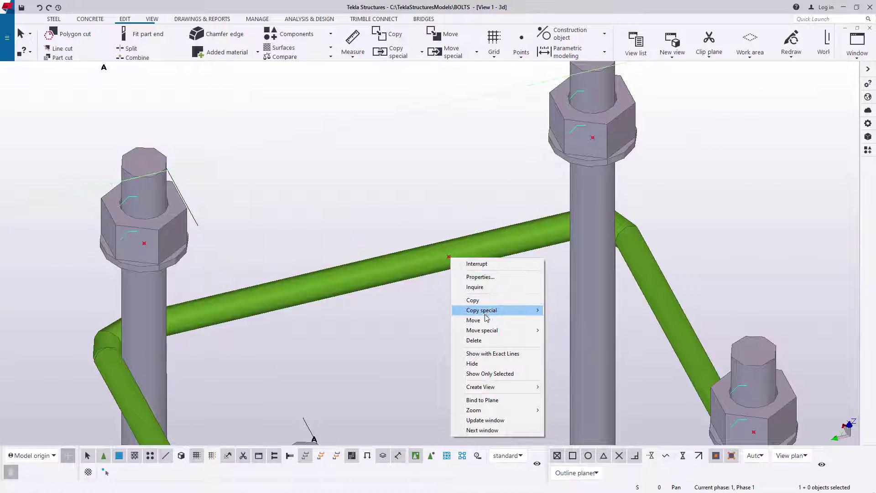
mouse_move(511, 334)
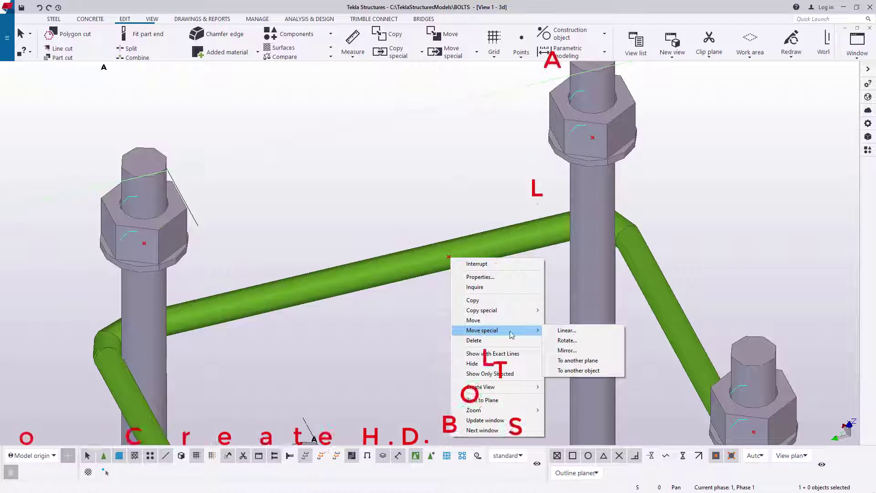
left_click(568, 333)
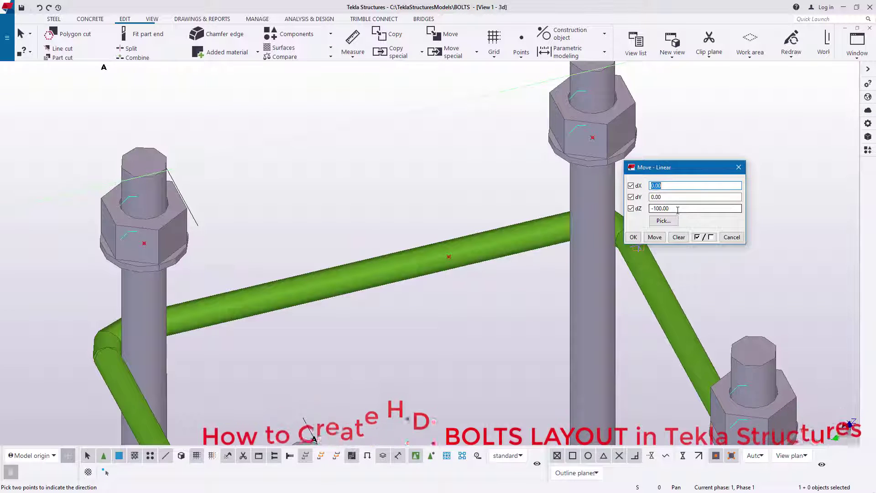
left_click(655, 238)
right_click(327, 153)
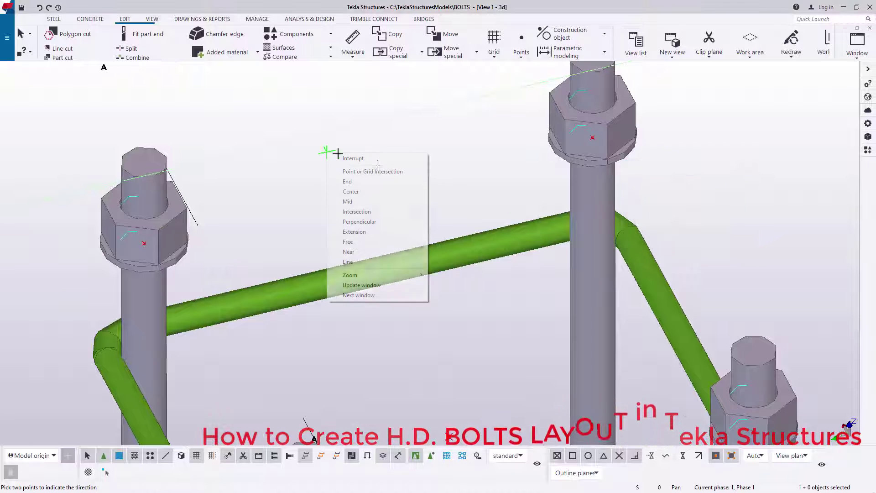
left_click(369, 158)
scroll(424, 299, "down", 3)
scroll(426, 322, "up", 1)
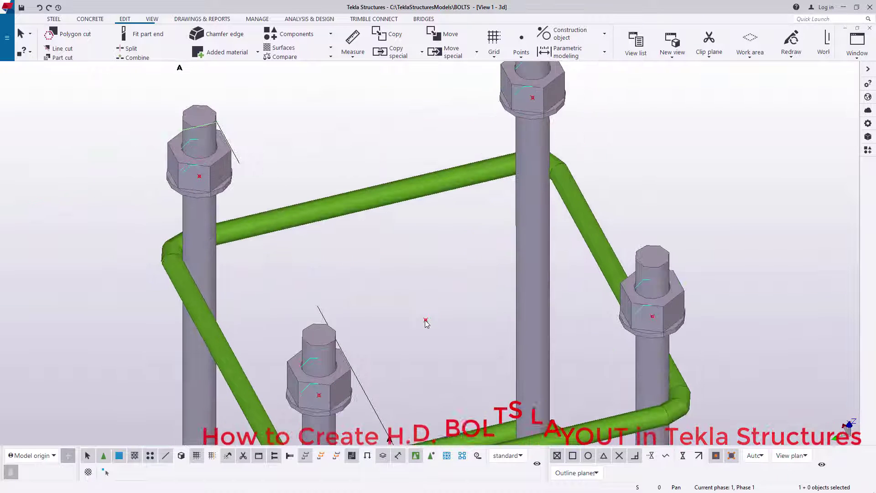
- Move the point again with a linear move of dZ 50
right_click(426, 322)
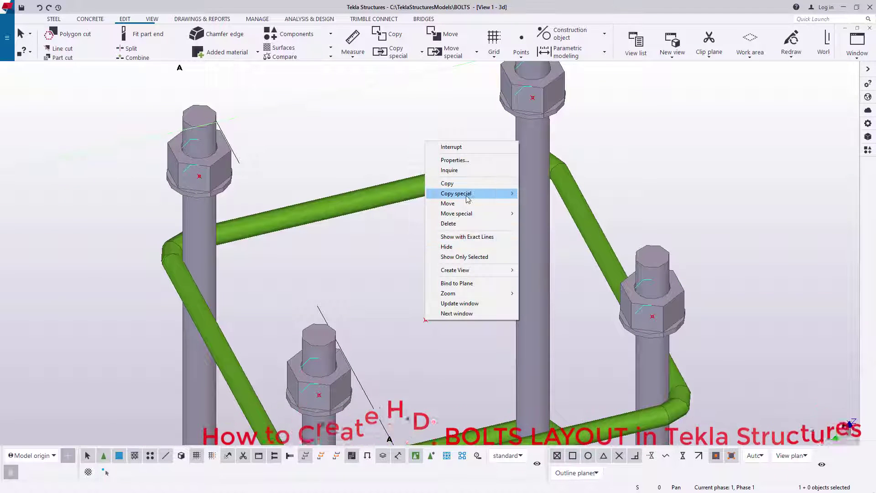
mouse_move(468, 198)
mouse_move(502, 214)
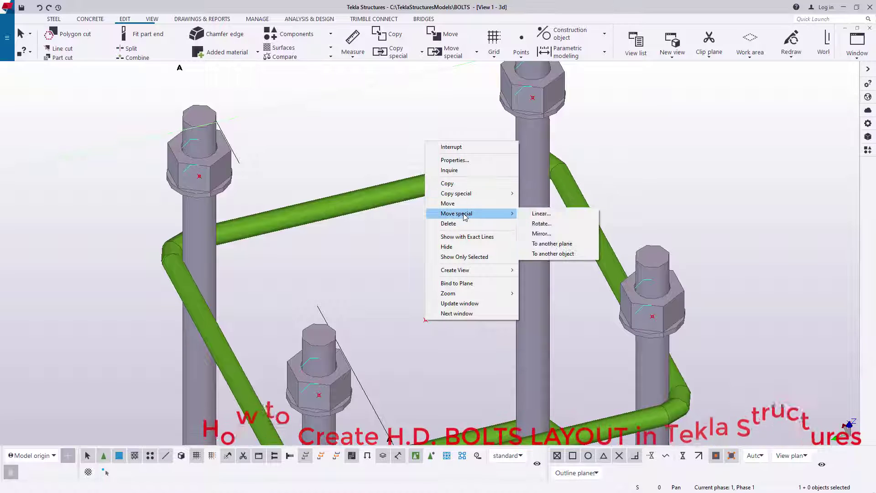
left_click(541, 213)
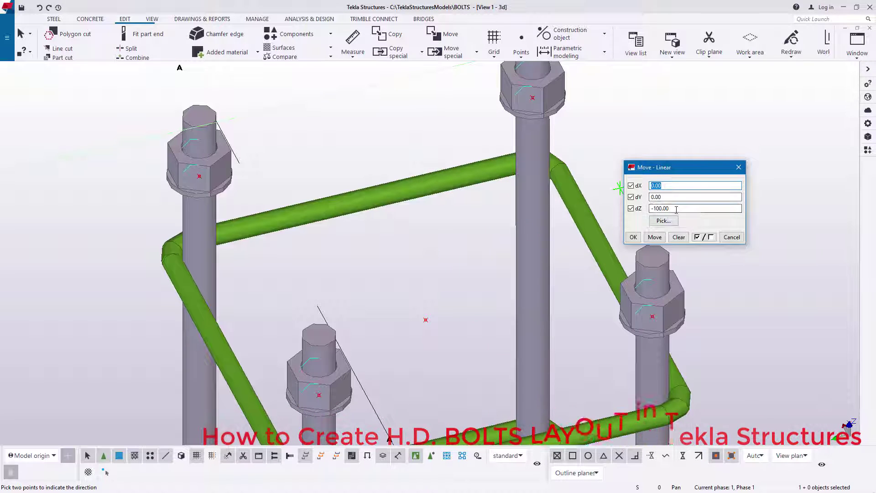
double_click(652, 208)
left_click_drag(653, 208, 654, 208)
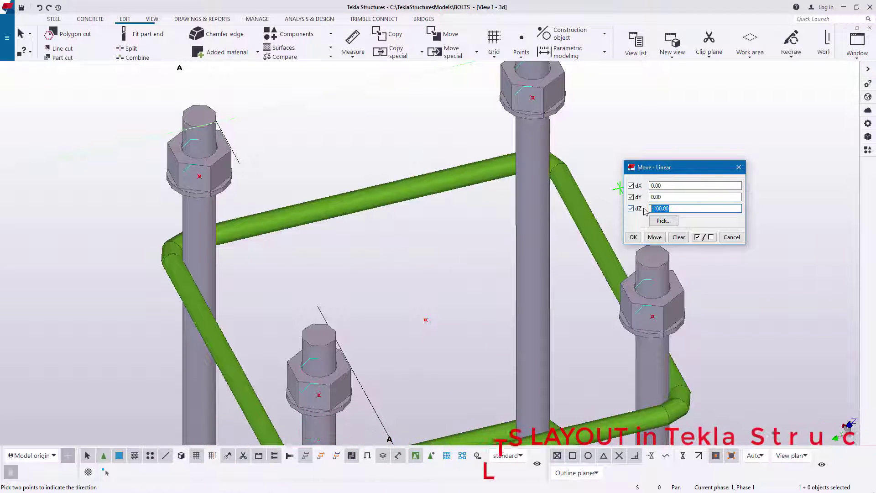
type("50")
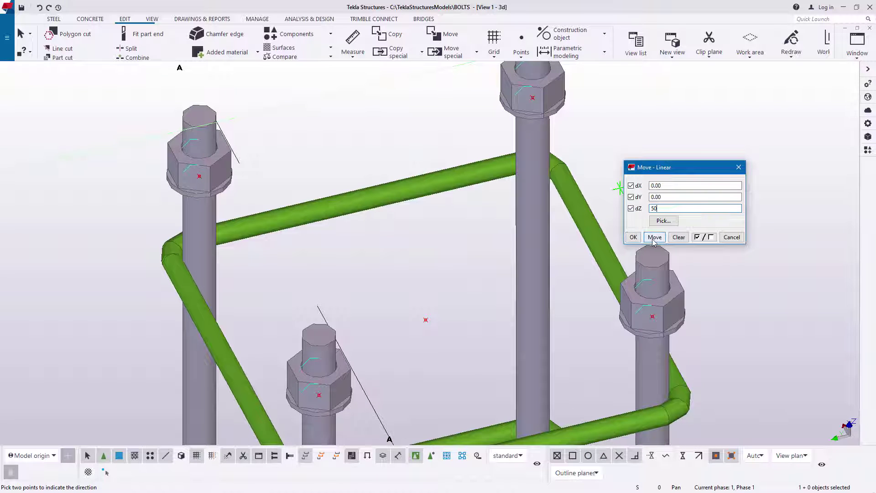
right_click(634, 160)
left_click(654, 165)
scroll(530, 192, "down", 4)
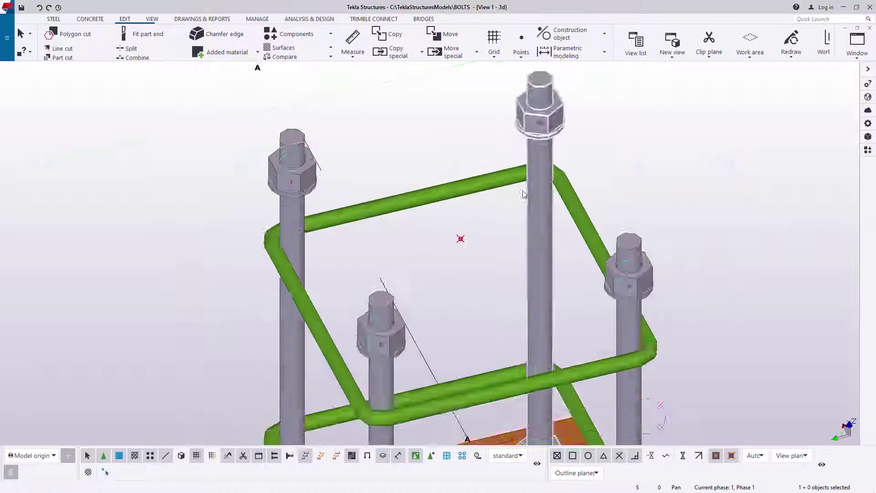
- Zoom to the A/2 group and box-select its rods, ties and plates (17 objects)
scroll(574, 234, "down", 2)
scroll(576, 235, "up", 10)
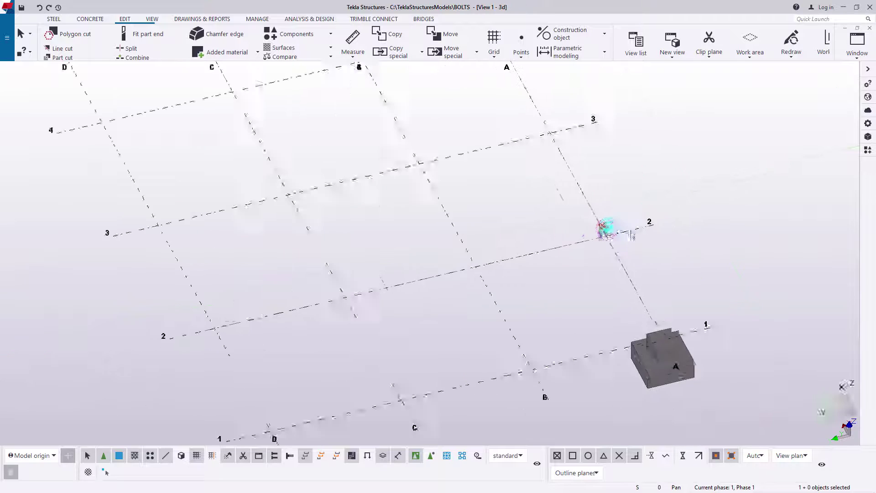
scroll(628, 238, "up", 5)
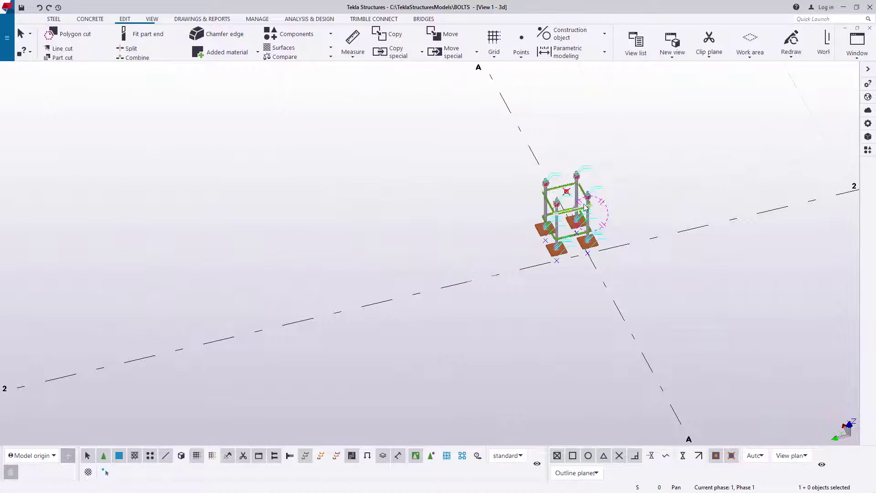
scroll(488, 209, "down", 2)
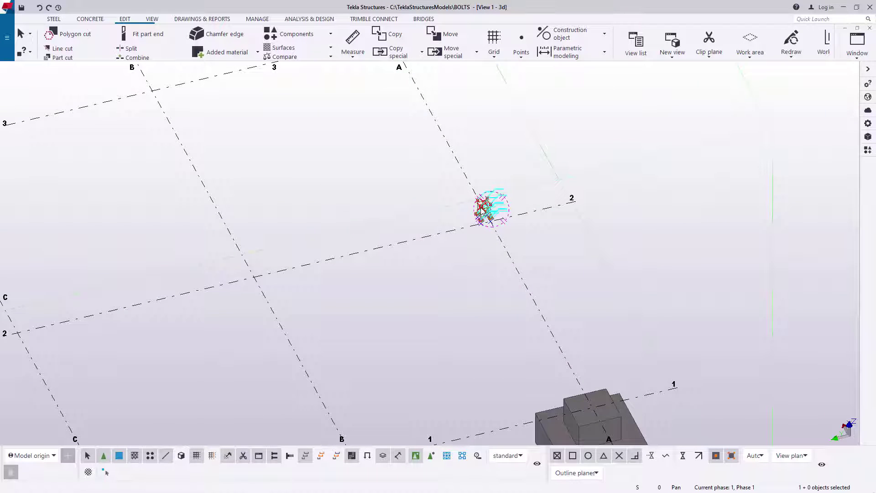
scroll(627, 419, "up", 5)
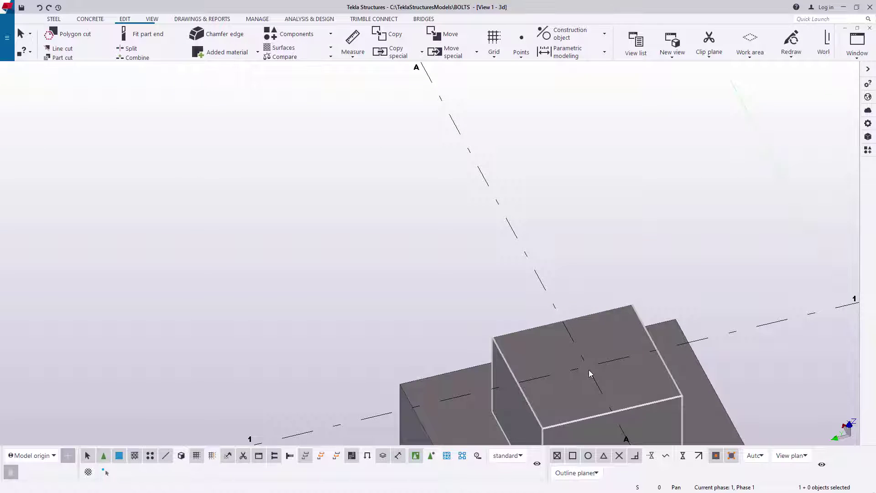
scroll(588, 369, "down", 5)
scroll(499, 240, "up", 3)
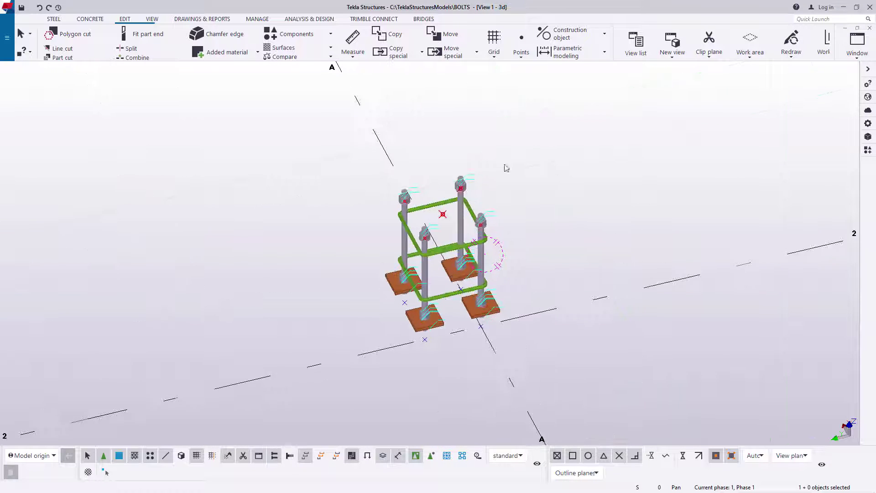
left_click_drag(357, 380, 347, 377)
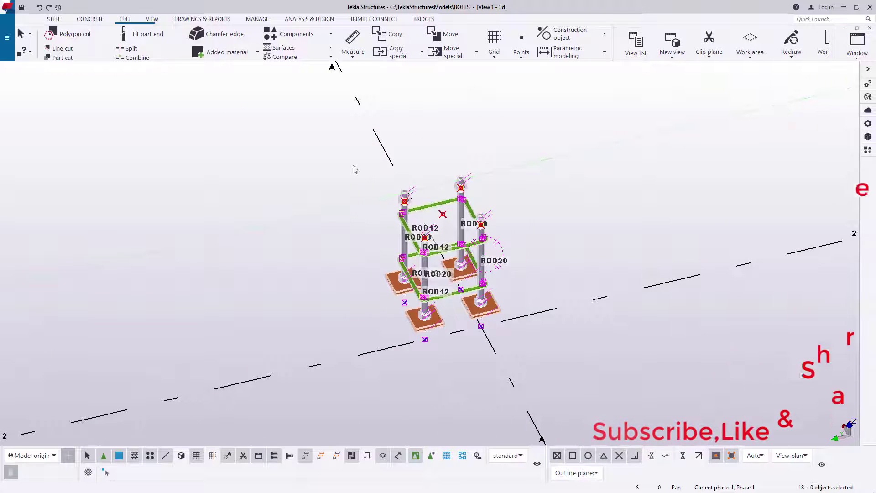
left_click_drag(678, 245, 524, 432, "ctrl")
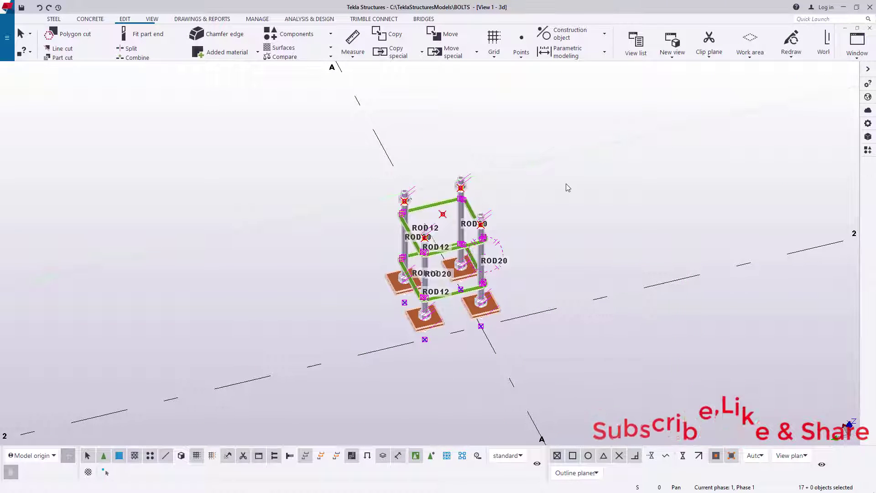
right_click(567, 186)
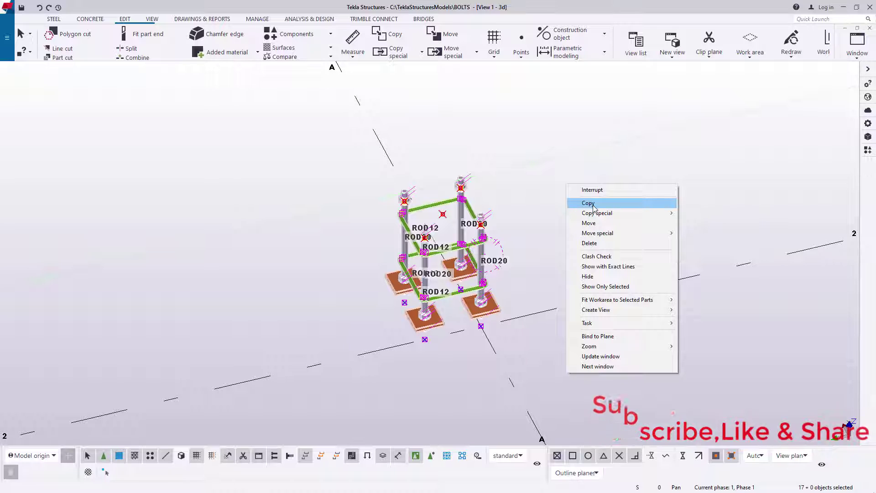
left_click(590, 203)
scroll(424, 212, "up", 4)
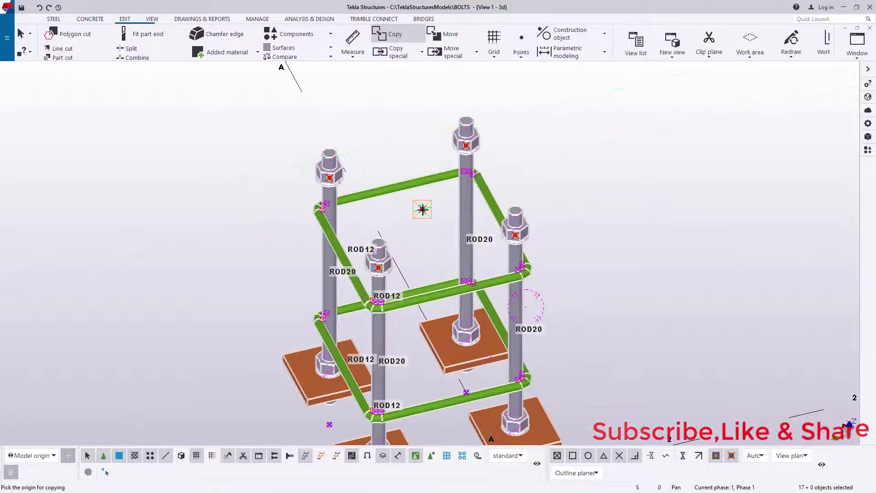
left_click(422, 209)
scroll(422, 209, "down", 5)
scroll(490, 360, "up", 4)
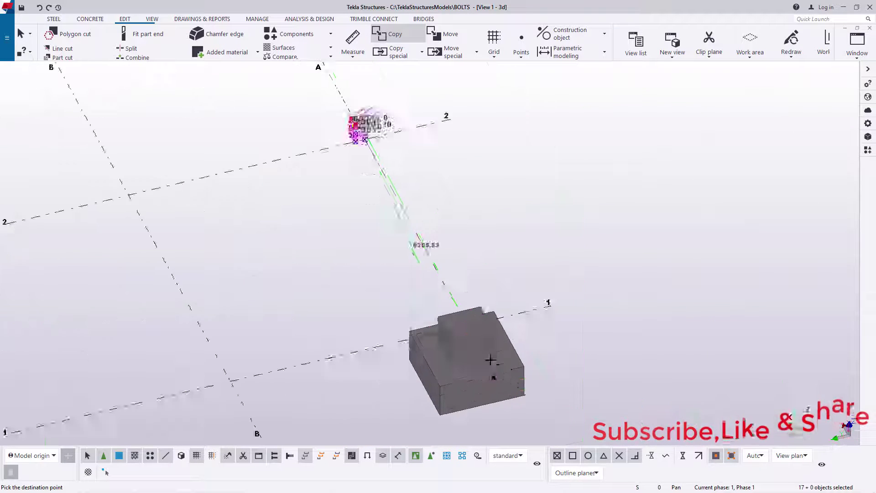
scroll(490, 360, "up", 5)
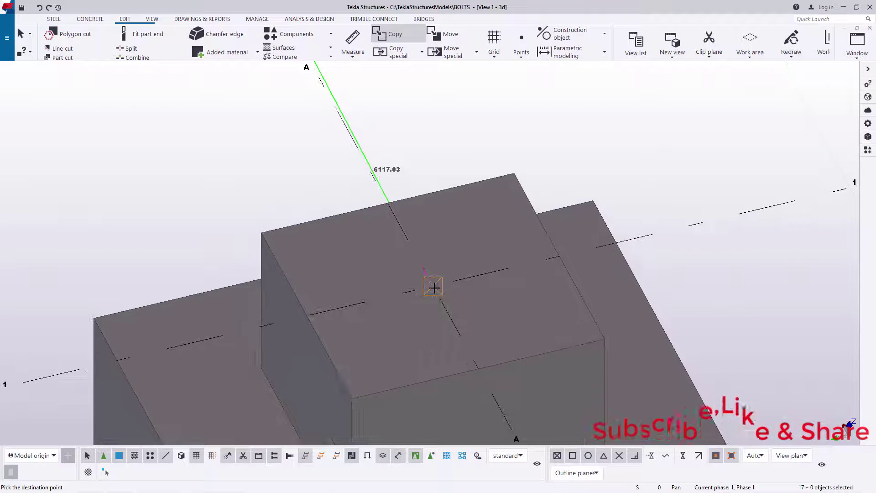
scroll(438, 284, "up", 4)
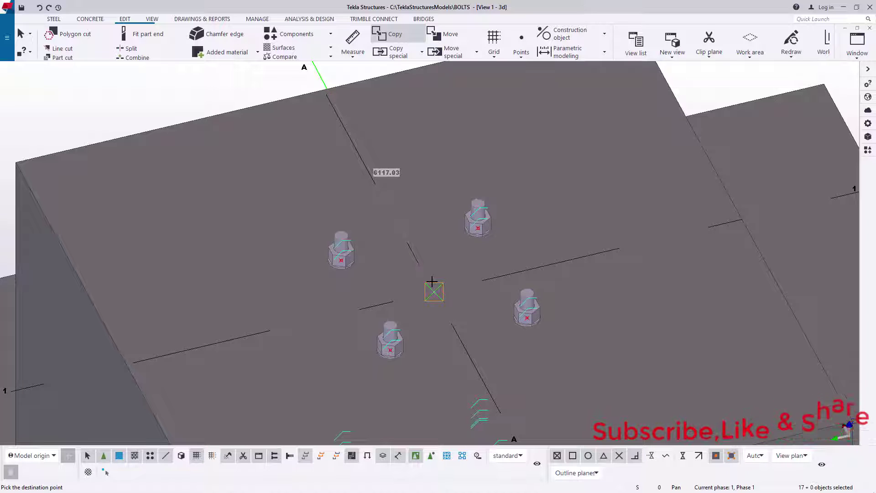
scroll(488, 300, "down", 5)
scroll(446, 283, "up", 5)
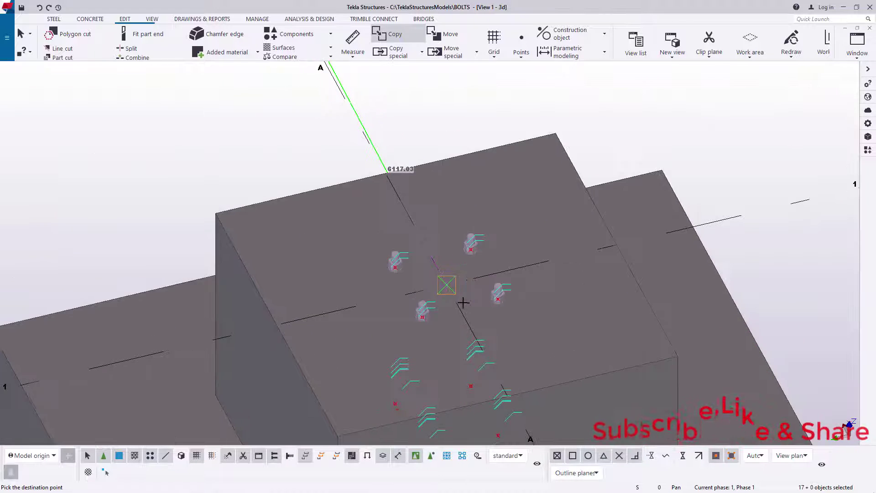
scroll(489, 345, "down", 4)
scroll(489, 344, "down", 3)
right_click(469, 152)
left_click(506, 155)
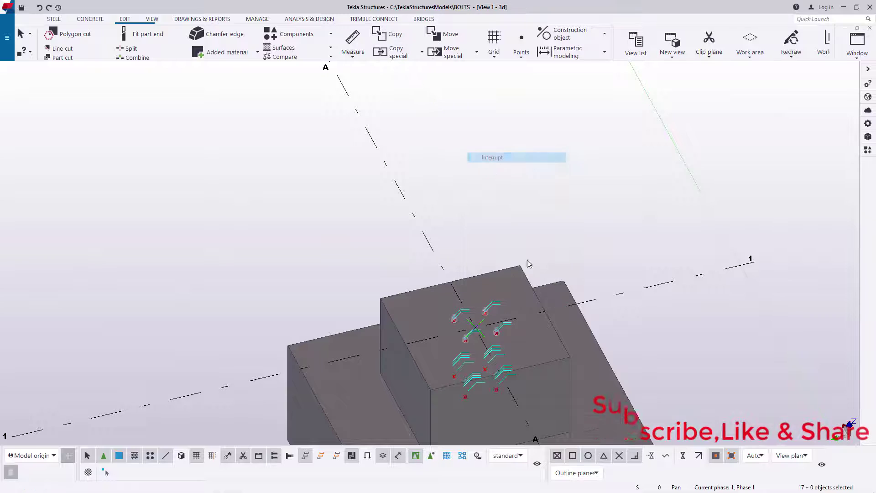
left_click(39, 8)
scroll(516, 339, "down", 3)
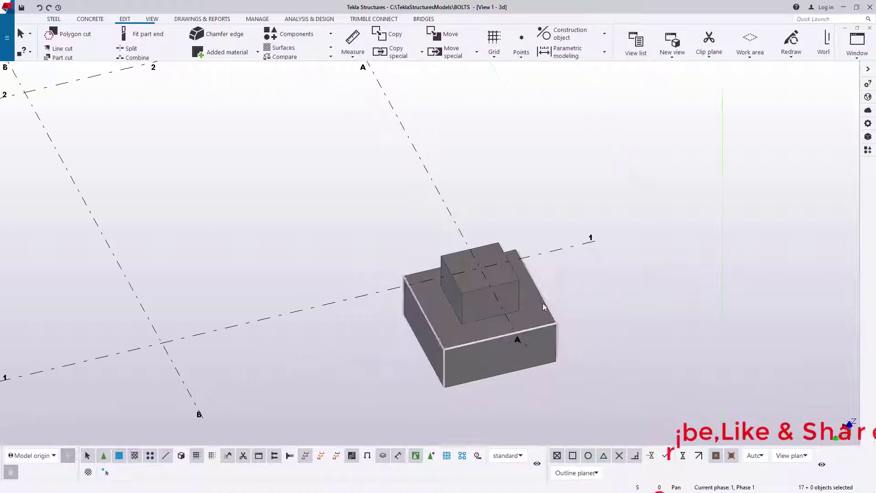
scroll(511, 292, "up", 6)
- Change the A/1 pedestal column profile from 900*900 to 500*500
double_click(500, 284)
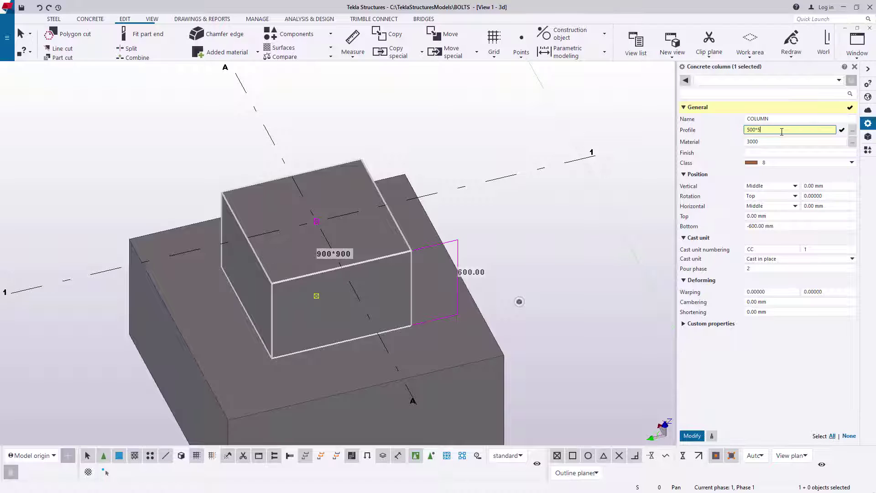
left_click(691, 435)
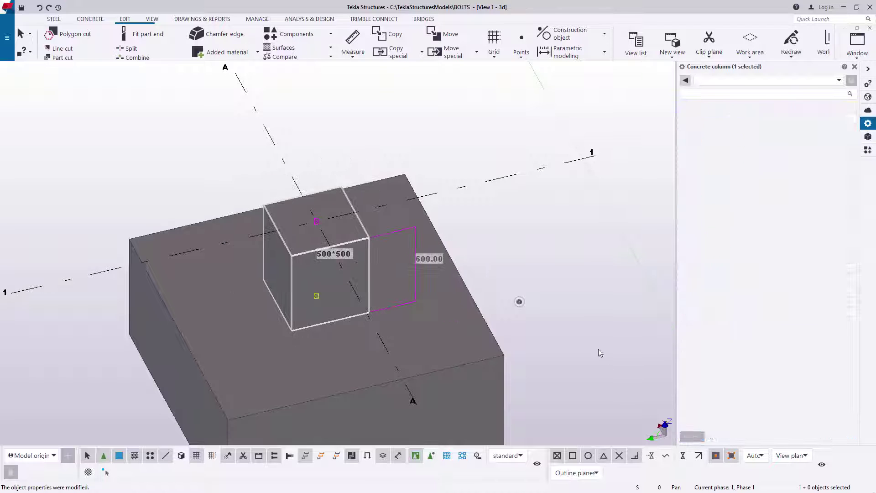
scroll(323, 208, "up", 2)
scroll(349, 333, "down", 4)
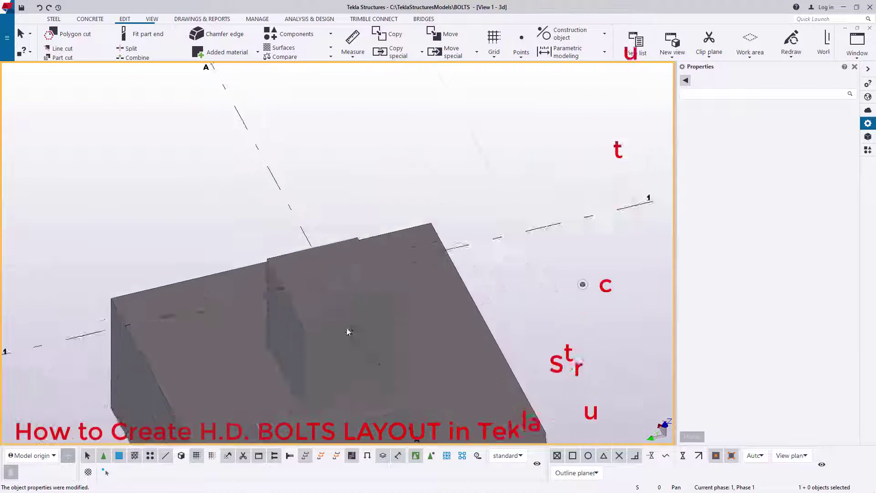
left_click(855, 67)
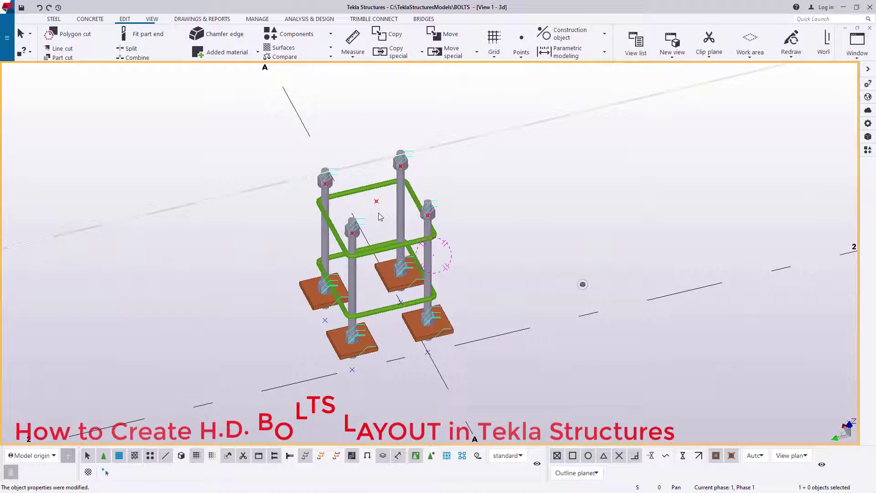
- Select a tie for a linear move, undoing an accidental 50 upward shift
scroll(380, 216, "up", 5)
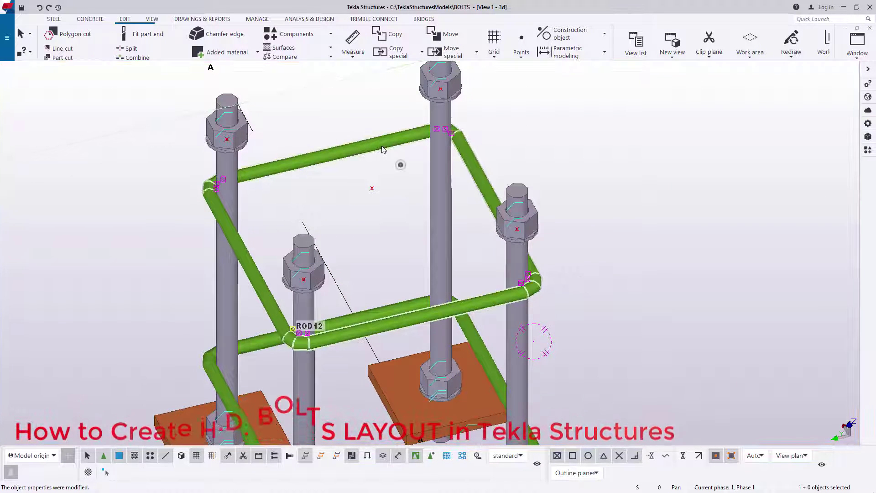
left_click(256, 277, "ctrl")
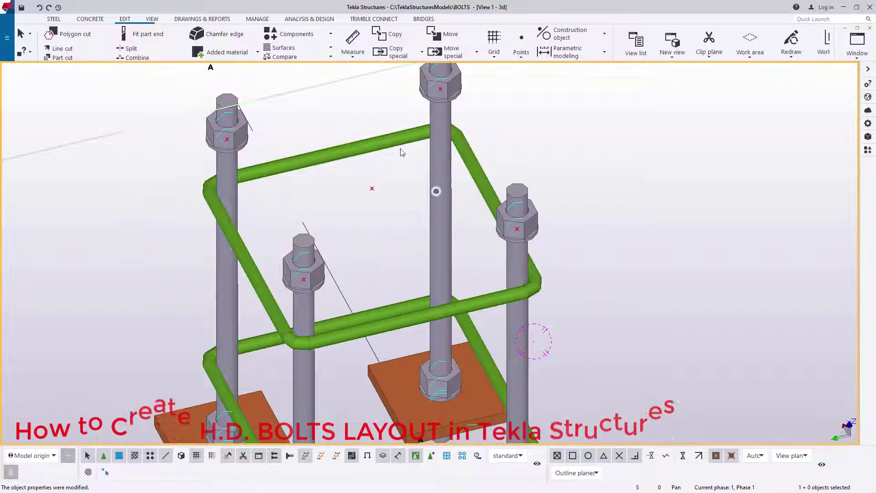
left_click(462, 307)
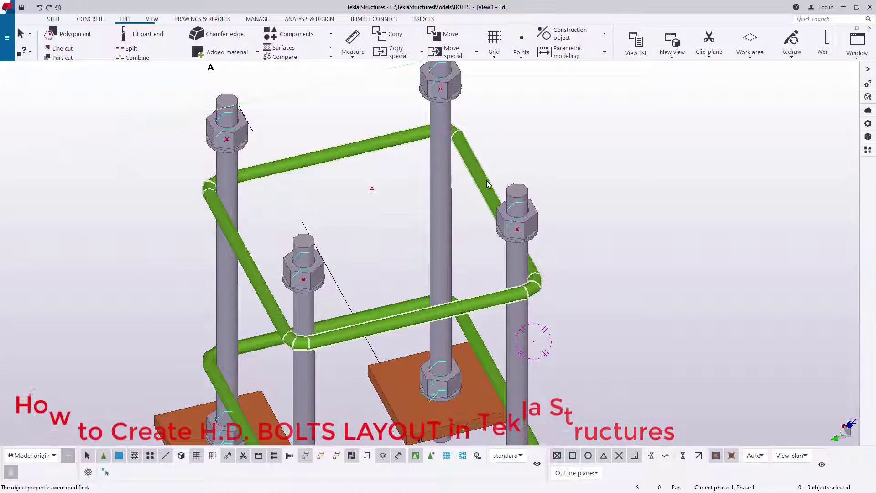
right_click(600, 142)
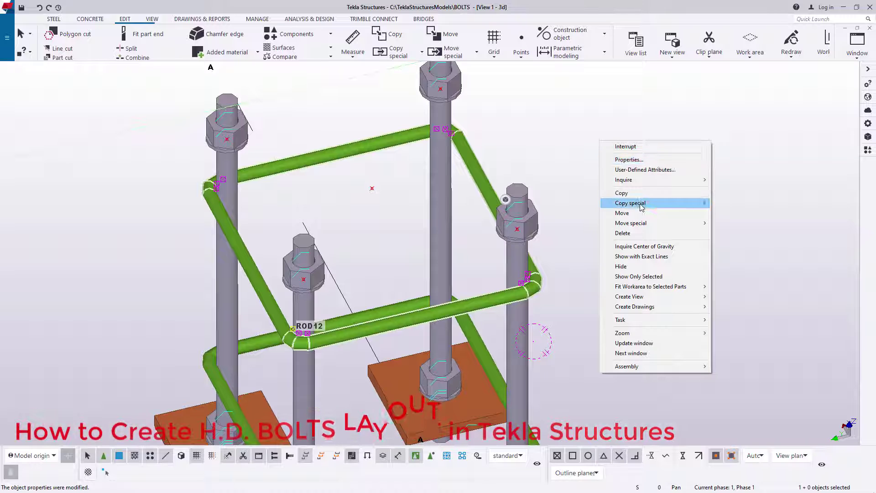
mouse_move(662, 223)
left_click(756, 225)
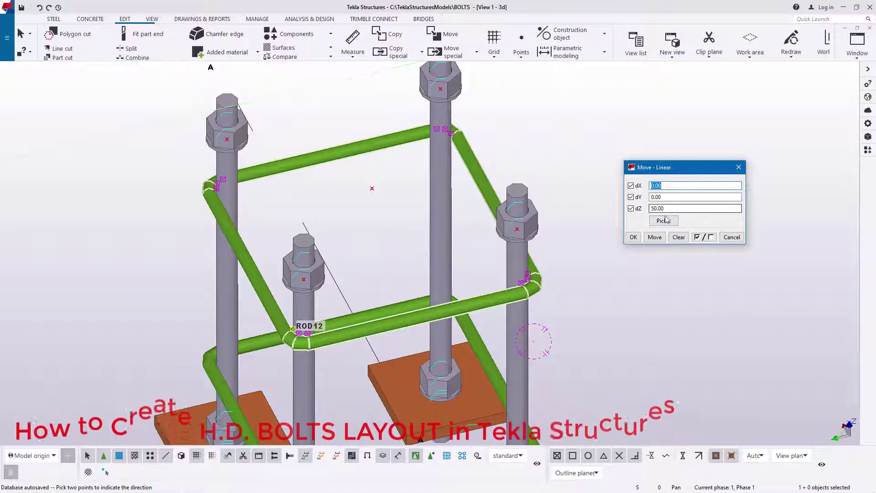
left_click(654, 238)
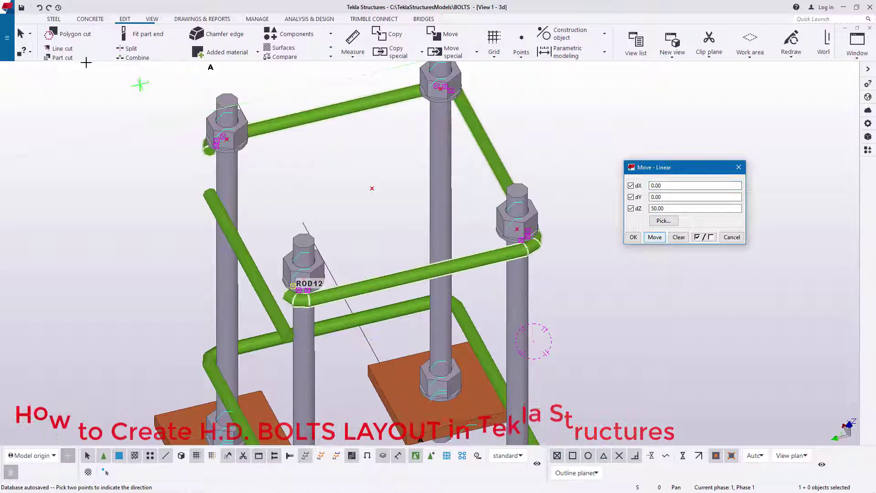
left_click(39, 7)
right_click(340, 186)
left_click(365, 193)
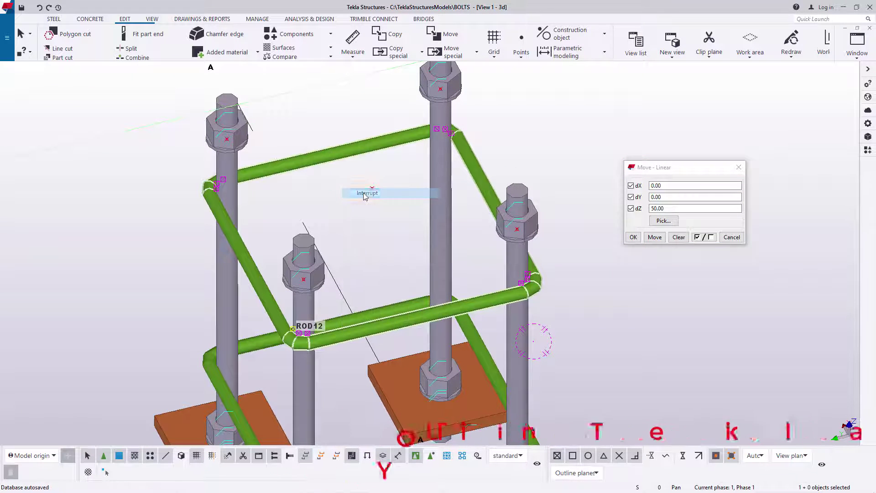
- Set dZ to -50 and lower the tie frame by 50 twice
left_click(651, 208)
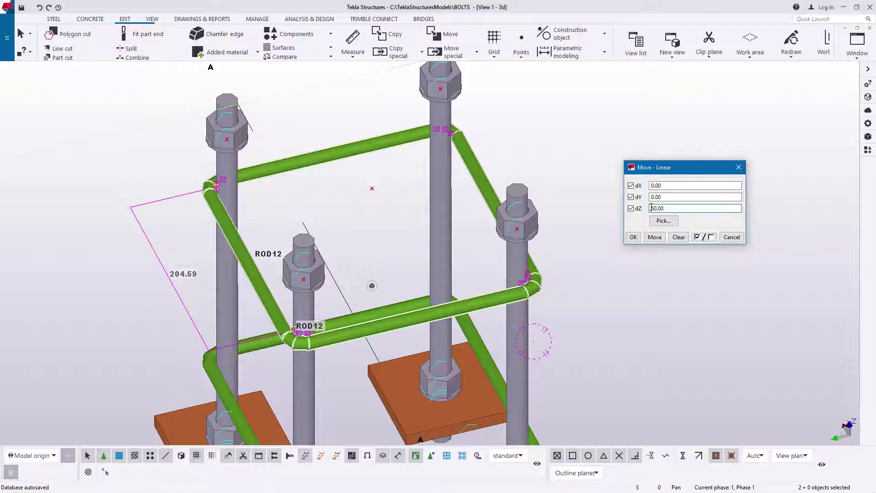
left_click(656, 238)
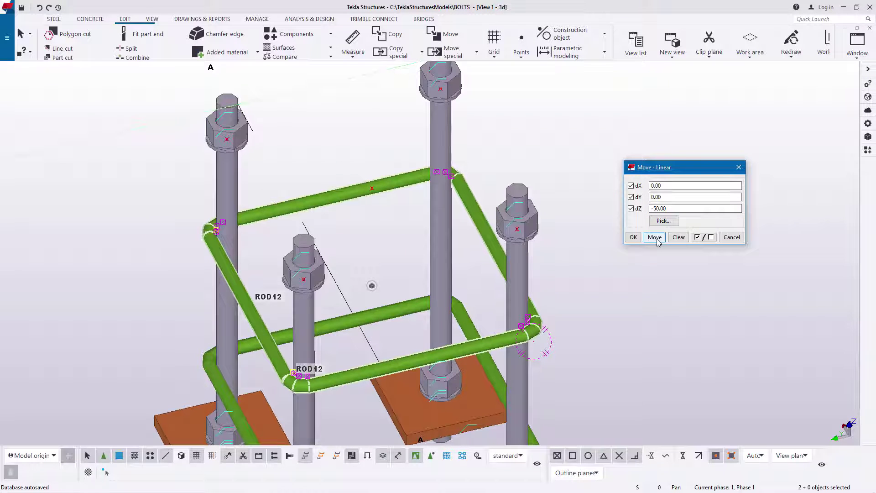
left_click(656, 237)
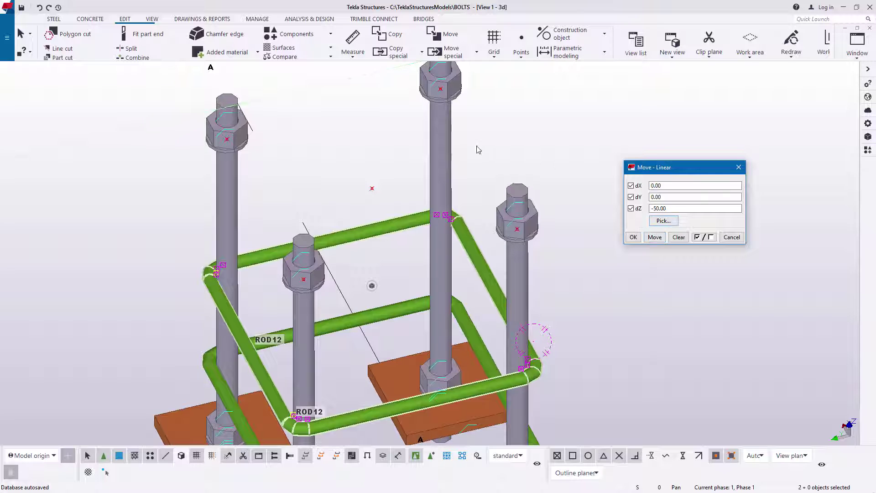
scroll(355, 196, "down", 3)
right_click(608, 117)
left_click(630, 121)
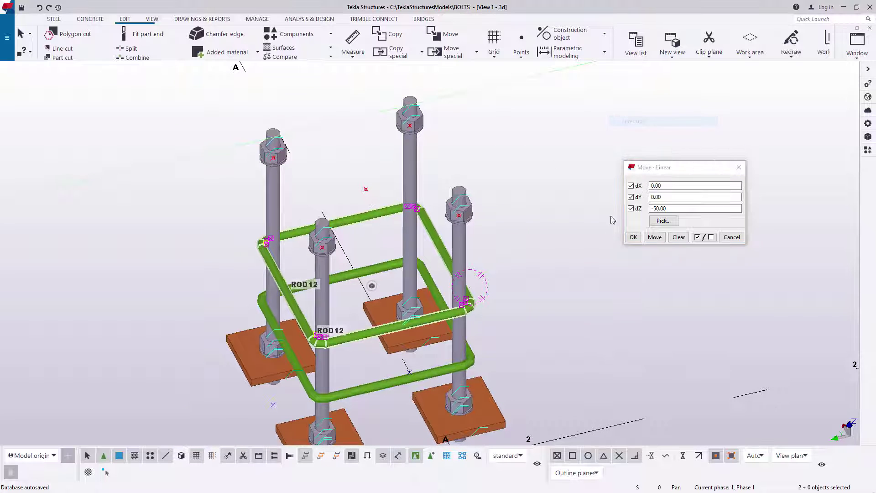
left_click(632, 237)
right_click(593, 199)
left_click(609, 211)
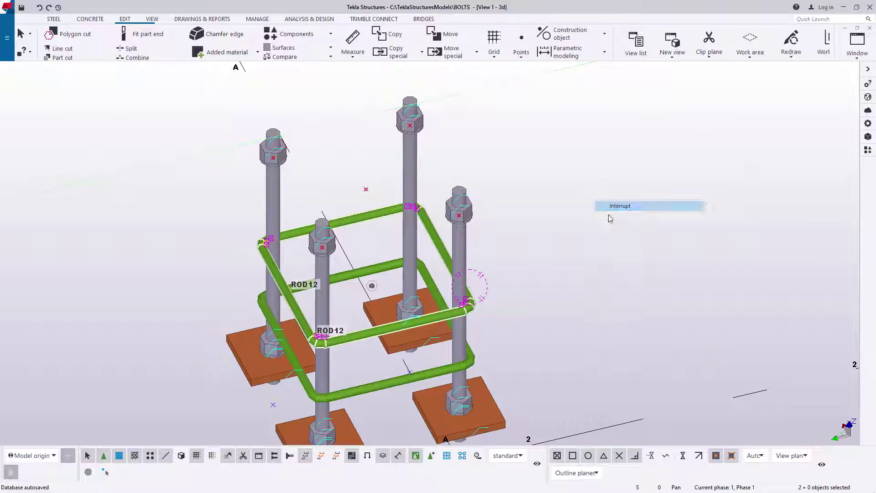
scroll(463, 365, "up", 2)
- Move the bottom tie and the ROD12 tie down by 50
left_click(463, 365)
left_click(245, 401, "ctrl")
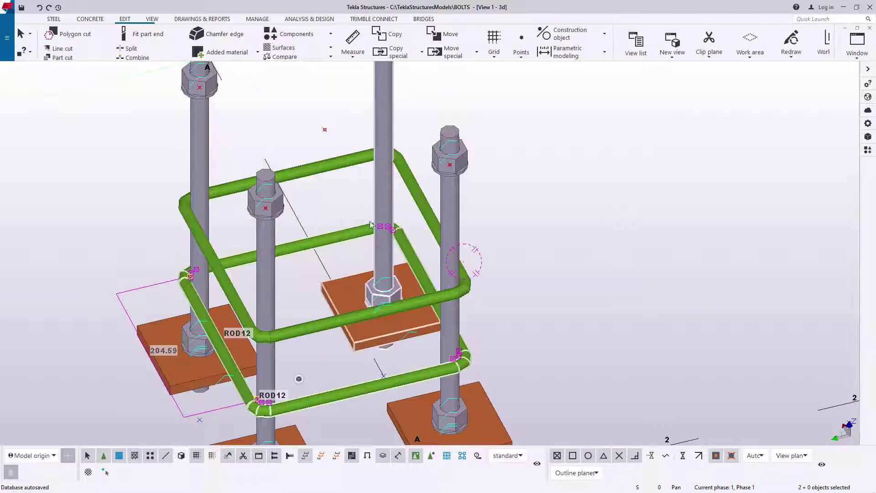
right_click(579, 150)
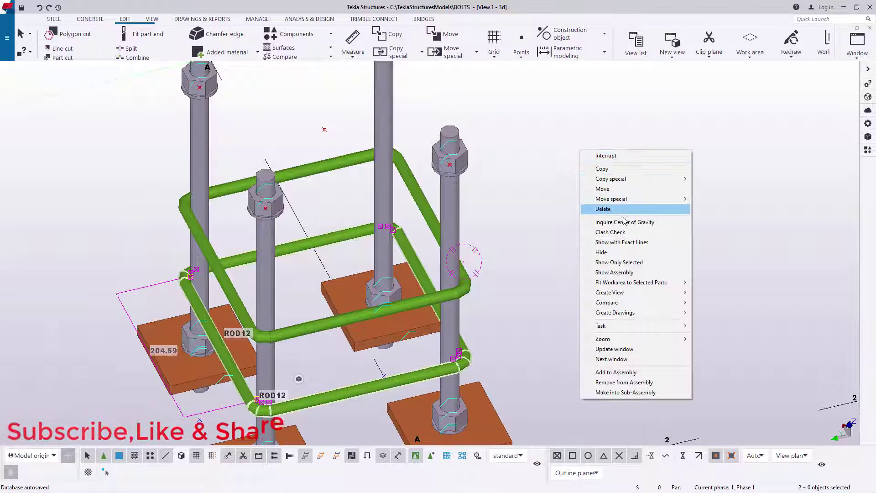
mouse_move(657, 199)
left_click(713, 200)
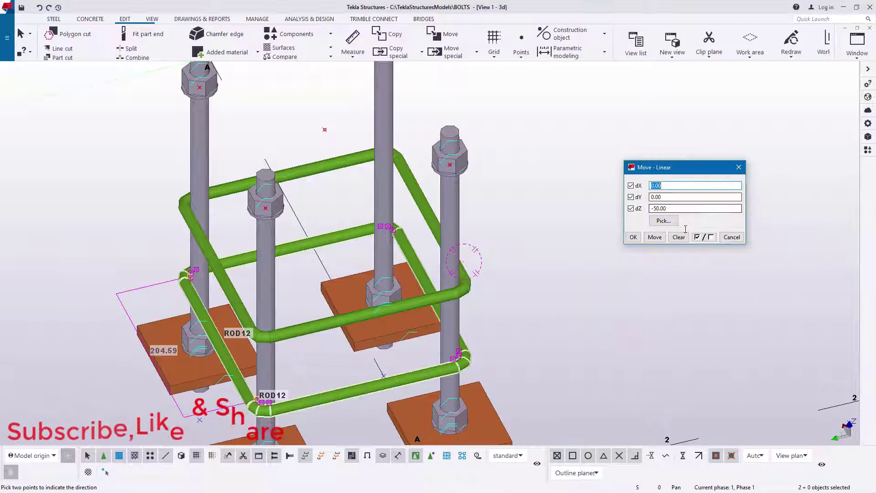
left_click(655, 237)
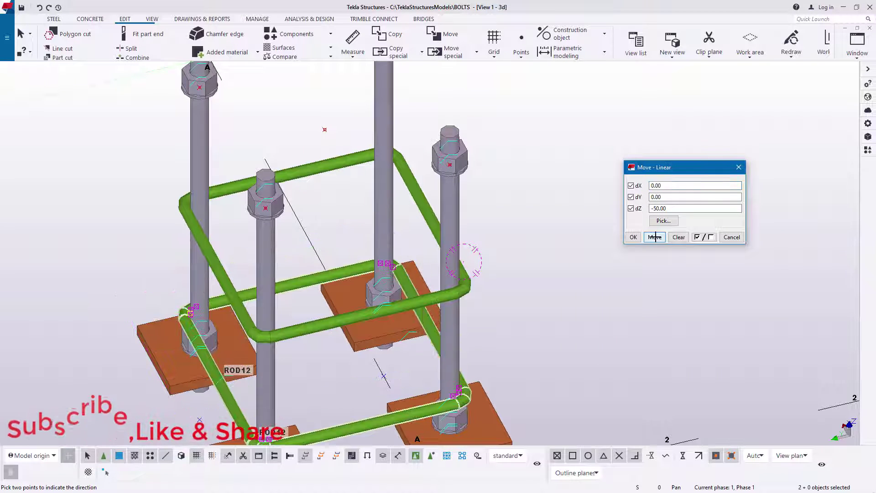
left_click(634, 239)
right_click(613, 173)
left_click(624, 179)
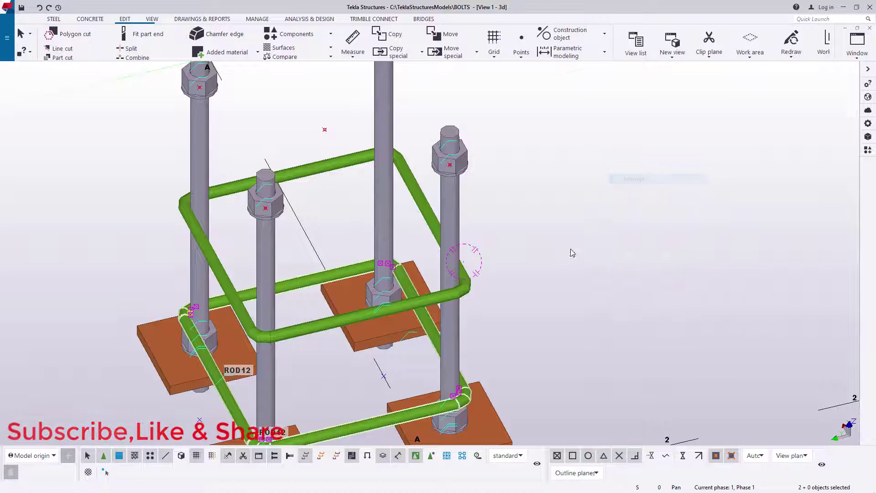
scroll(570, 249, "down", 3)
scroll(414, 147, "up", 5)
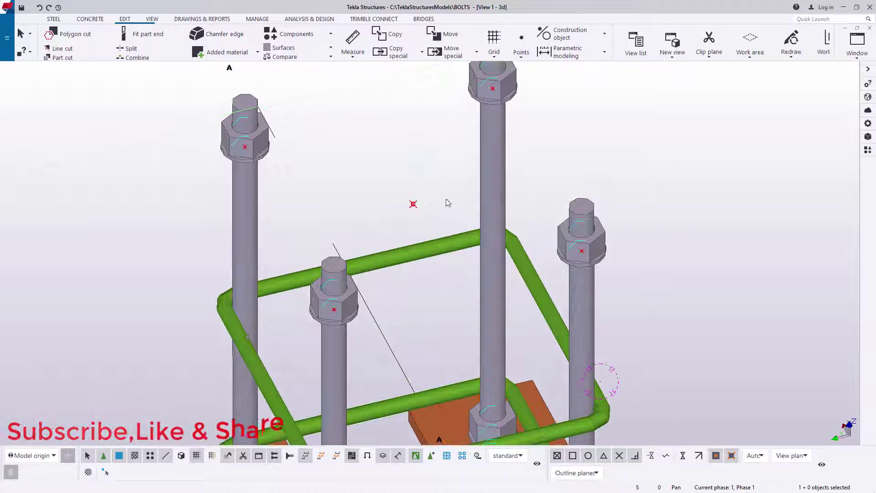
- Move the selected tie down another 50
right_click(657, 118)
mouse_move(729, 189)
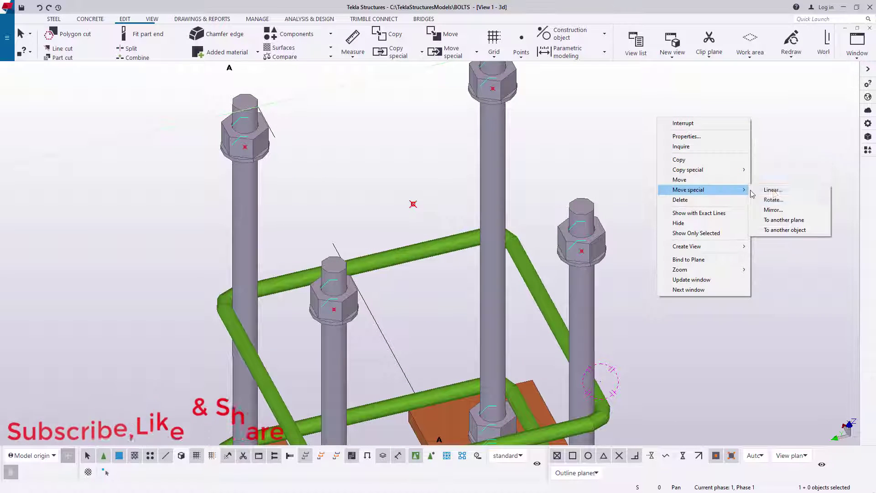
left_click(773, 190)
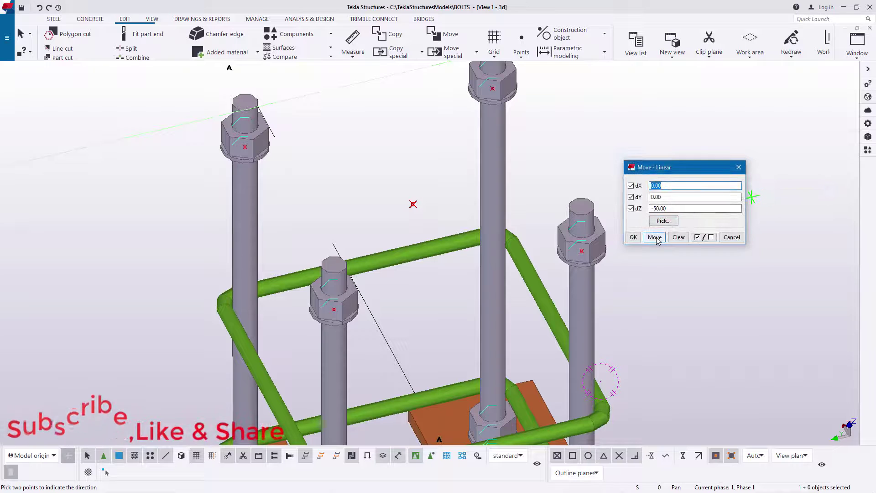
left_click(633, 237)
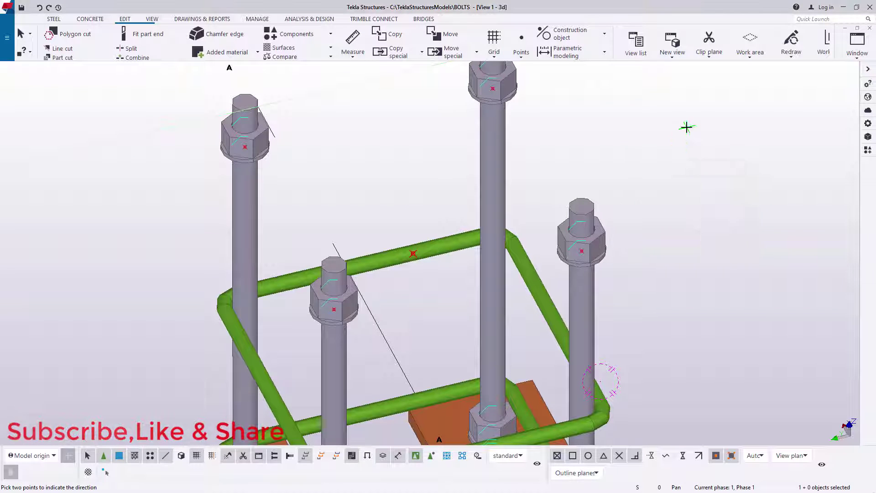
scroll(504, 165, "down", 5)
- Window-select the 17 rod, tie and plate objects and copy them from a point on the tie
left_click_drag(492, 185, 322, 379)
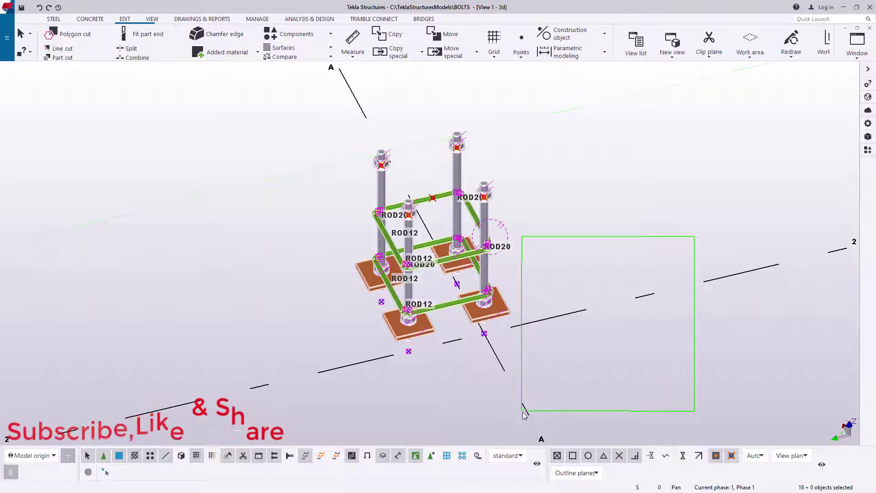
left_click_drag(694, 236, 523, 412, "ctrl")
right_click(560, 176)
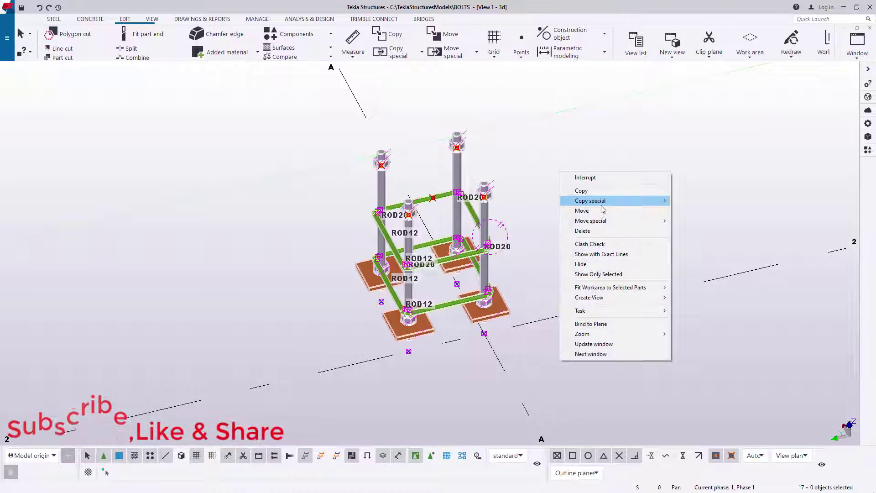
left_click(582, 190)
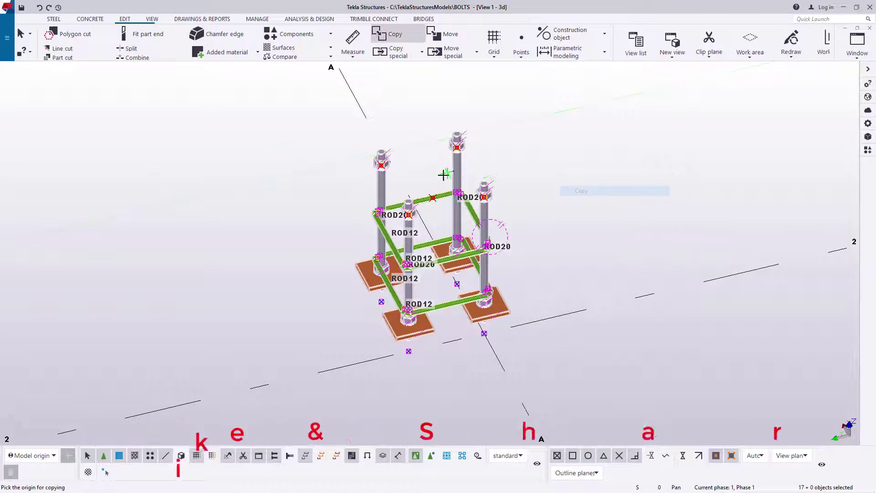
scroll(434, 217, "up", 5)
left_click(431, 213)
scroll(363, 138, "down", 8)
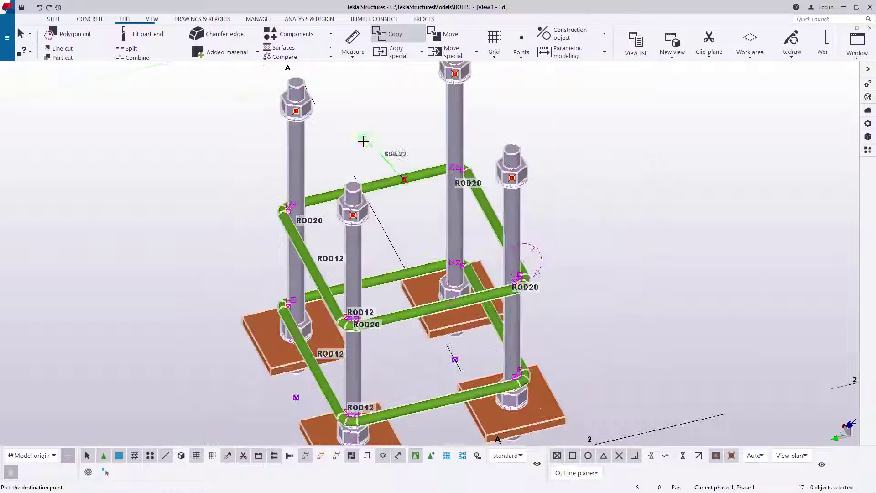
scroll(490, 306, "up", 4)
scroll(490, 306, "up", 5)
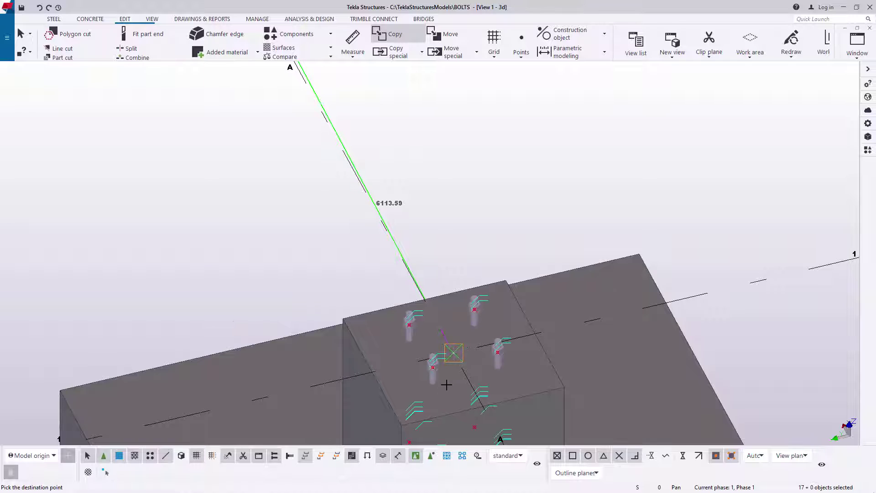
scroll(446, 384, "up", 3)
right_click(449, 138)
left_click(464, 144)
- Bring up the View navigation options
scroll(441, 234, "down", 2)
scroll(507, 292, "up", 2)
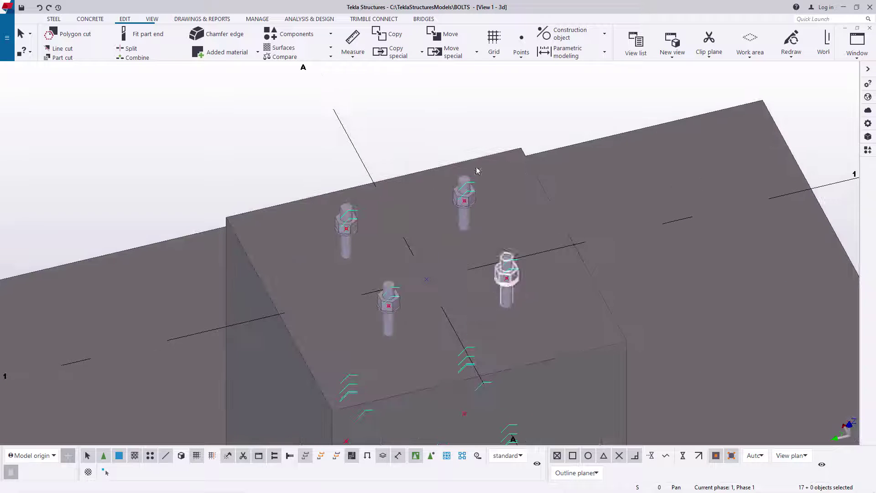
left_click(152, 19)
left_click(351, 47)
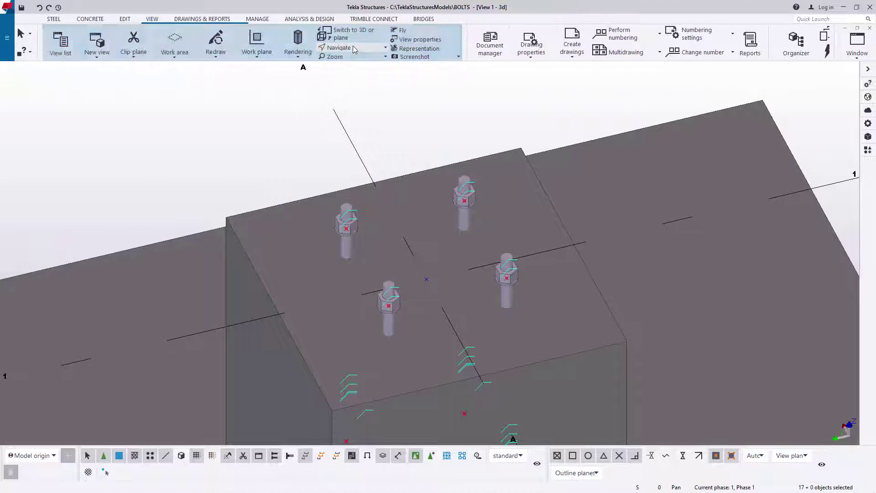
- Orbit to the pad footing and change its profile from 1778*1778 to 1000*1000
left_click(358, 64)
mouse_move(484, 277)
left_mouse_down()
mouse_move(380, 228)
mouse_move(358, 235)
left_mouse_up()
scroll(448, 215, "down", 5)
left_click_drag(474, 239, 497, 254)
scroll(554, 262, "up", 3)
double_click(563, 258)
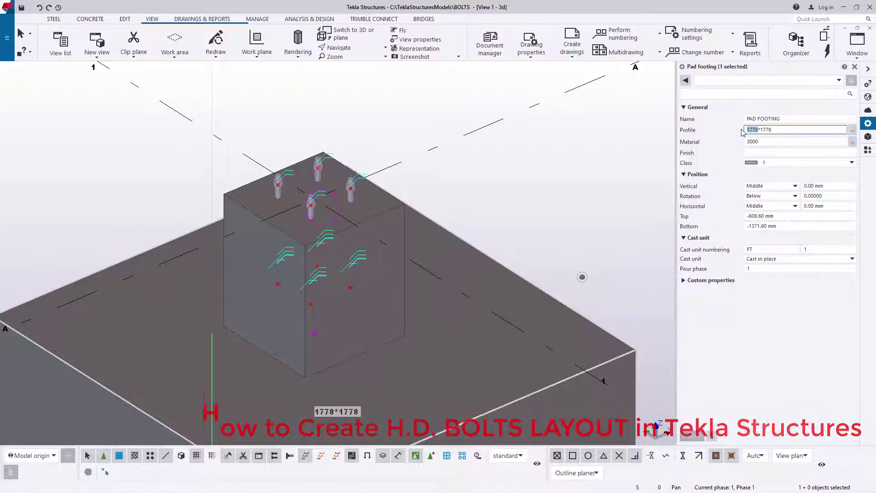
type("1000")
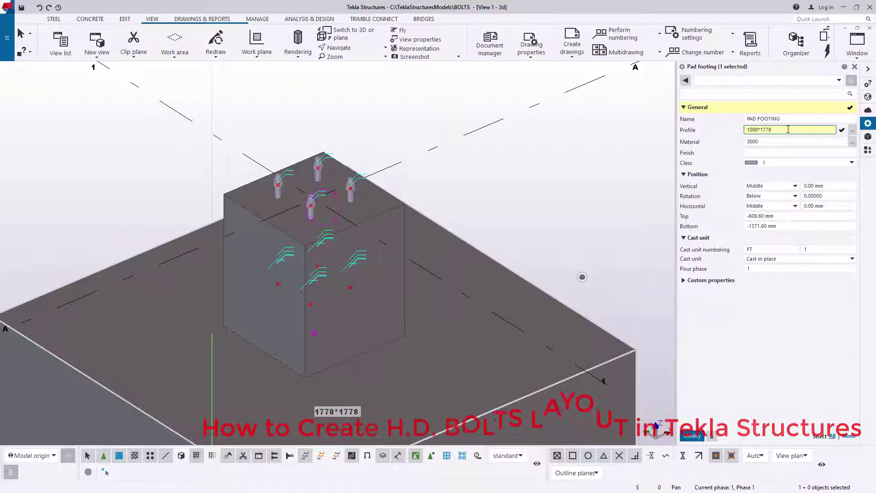
key("BackSpace")
key("BackSpace")
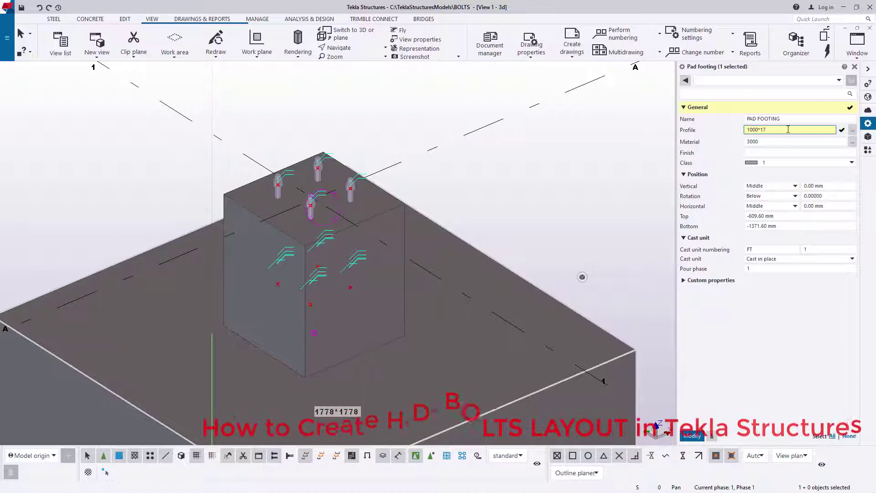
type("000")
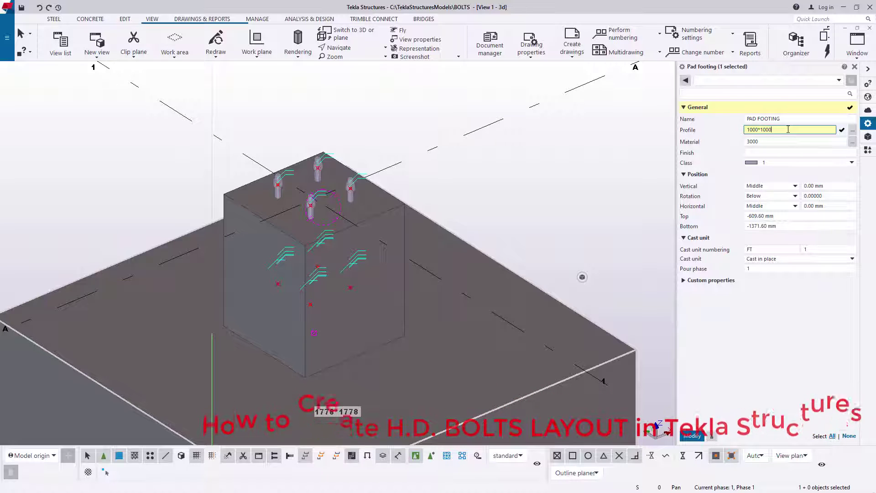
left_click(692, 436)
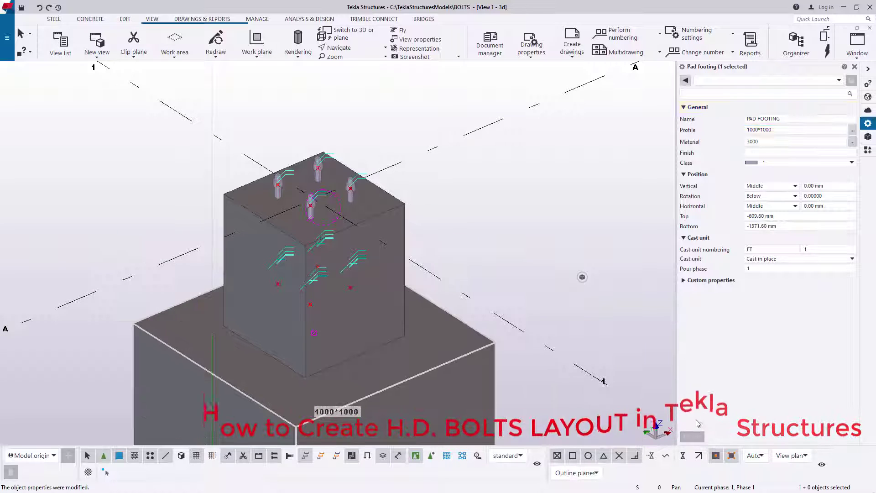
scroll(522, 210, "down", 2)
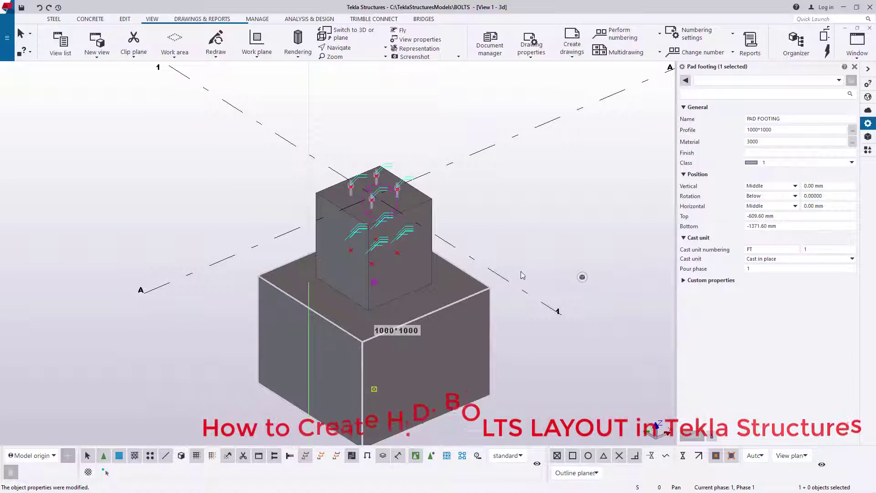
- Change the pad footing profile from 1000*1000 to 1200*1200
left_click(772, 141)
double_click(765, 129)
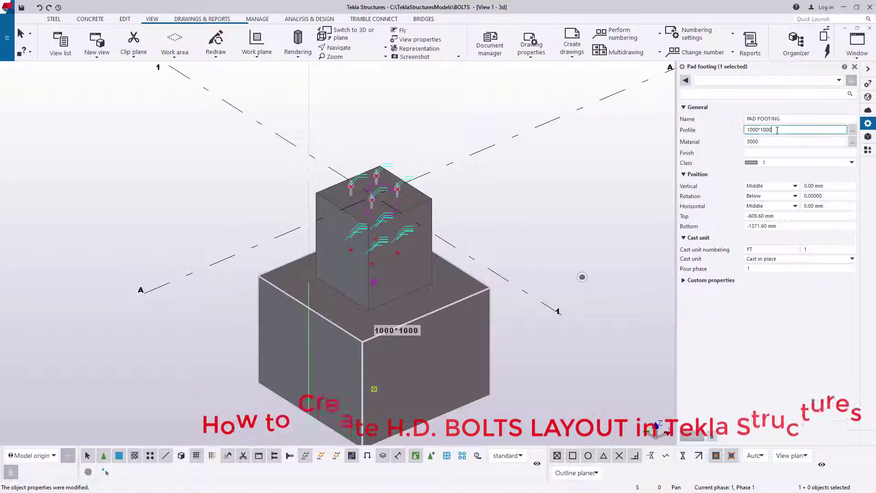
type("1200")
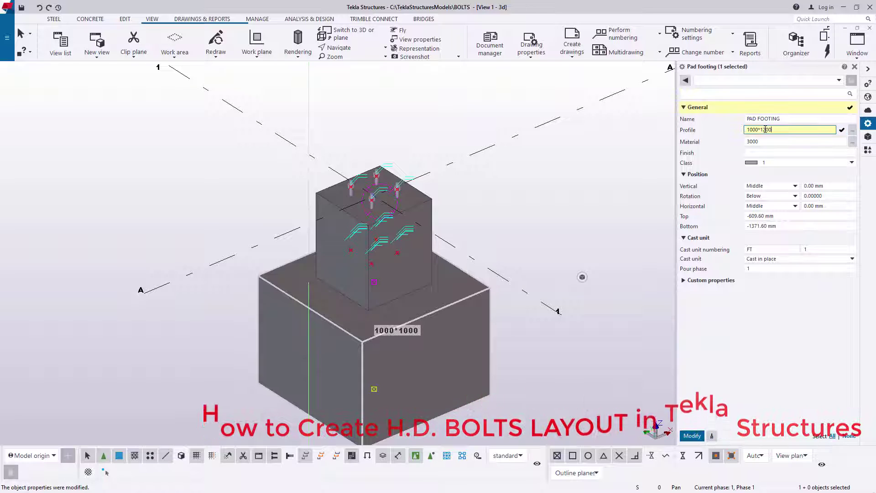
left_click(752, 129)
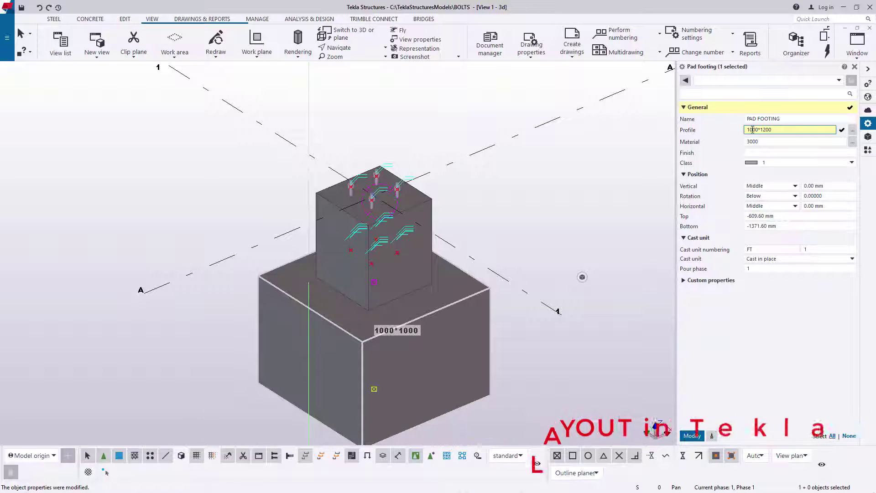
key("BackSpace")
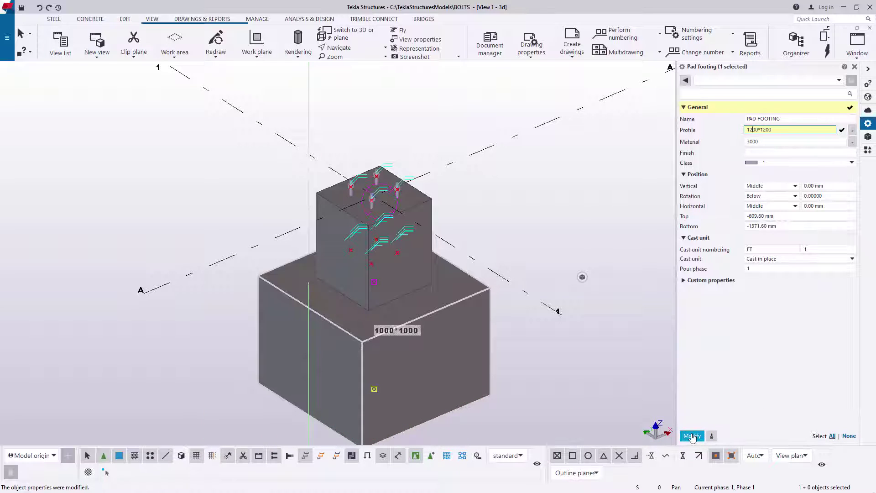
left_click(692, 435)
key("Escape")
scroll(446, 184, "up", 4)
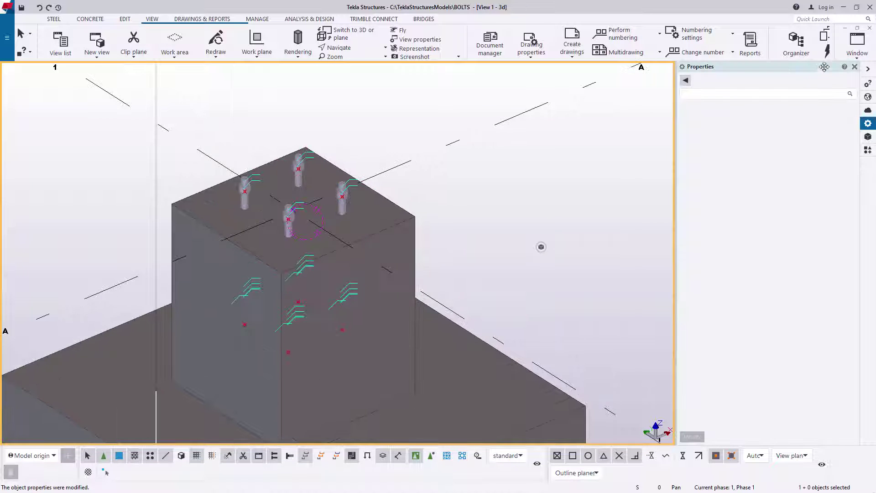
- Inspect an anchor rod, then pan the view to show the whole footing
scroll(433, 200, "up", 6)
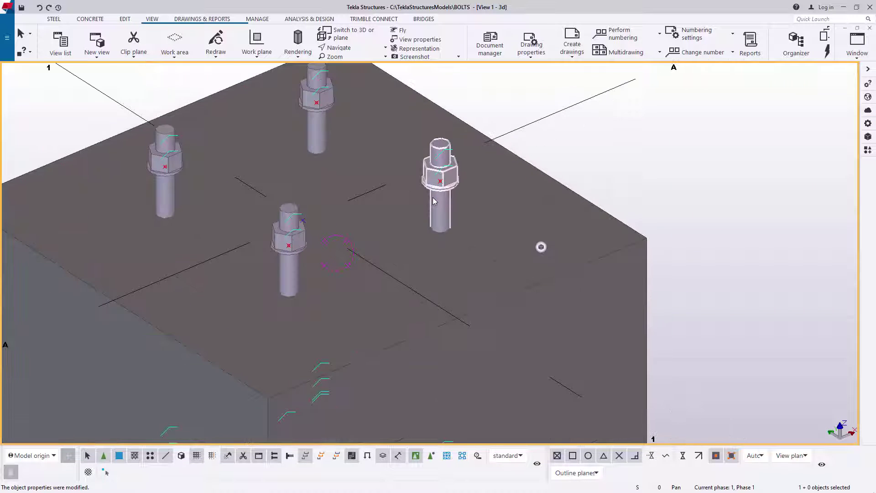
left_click(436, 202)
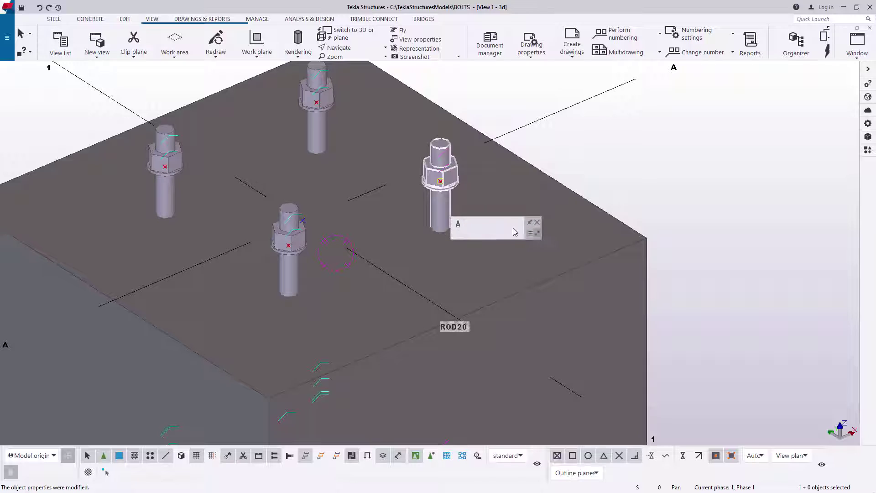
scroll(665, 174, "down", 5)
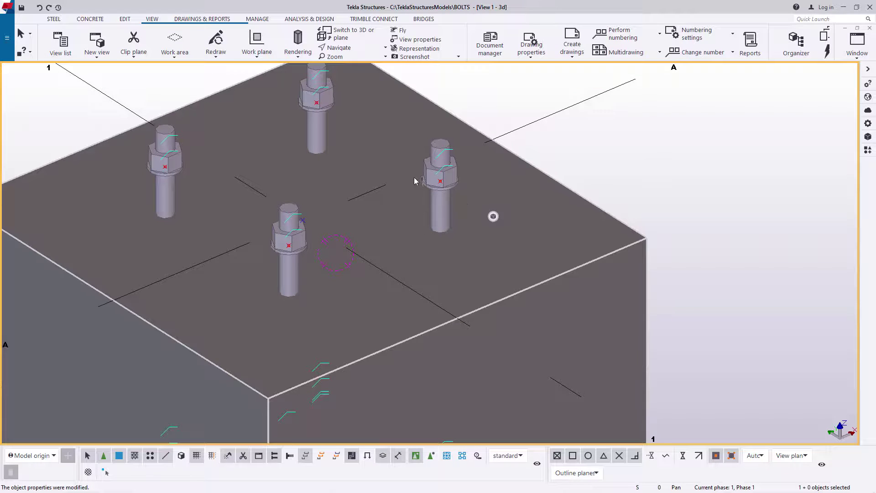
left_click(647, 170)
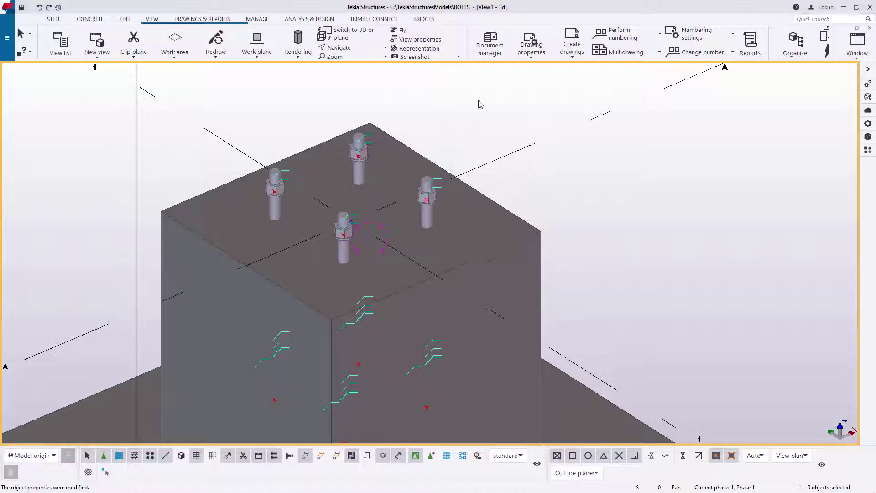
left_click(337, 48)
left_click(337, 97)
scroll(313, 211, "down", 8)
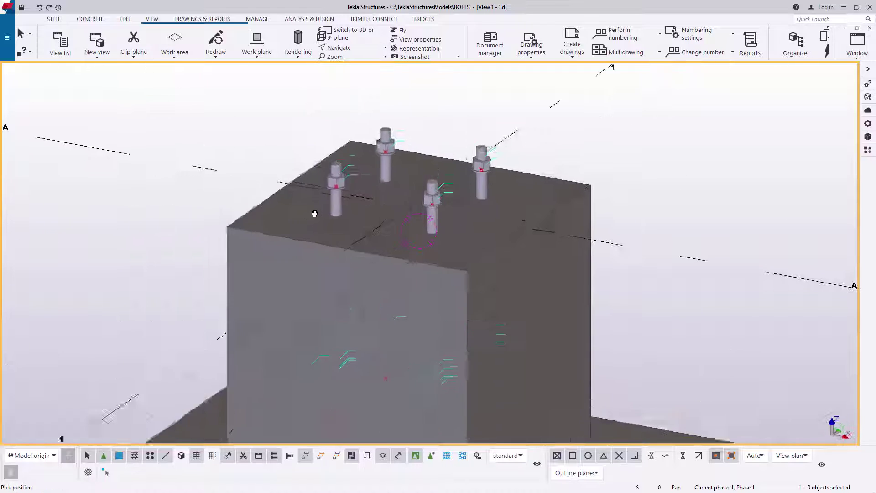
middle_click_drag(380, 227, 380, 241, "ctrl")
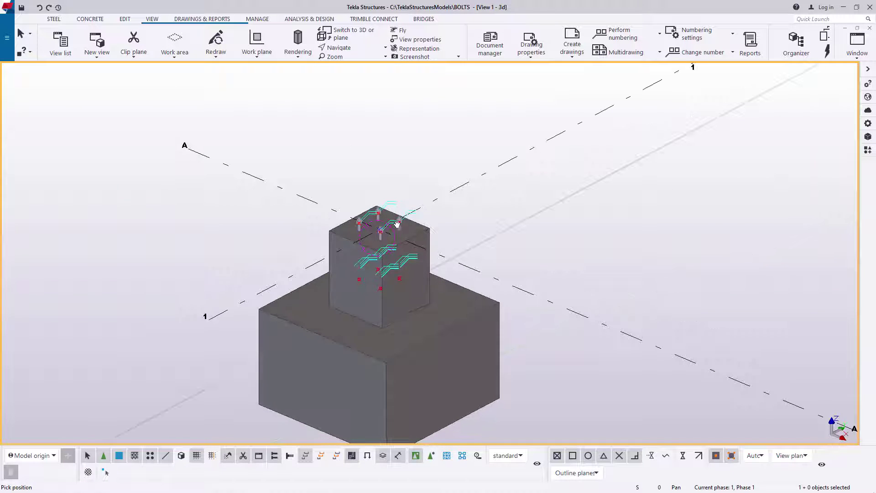
right_click(343, 143)
left_click(377, 147)
- Delete the stray rods and bolts at grid A-2
left_click_drag(552, 116, 339, 335)
key("ctrl+a")
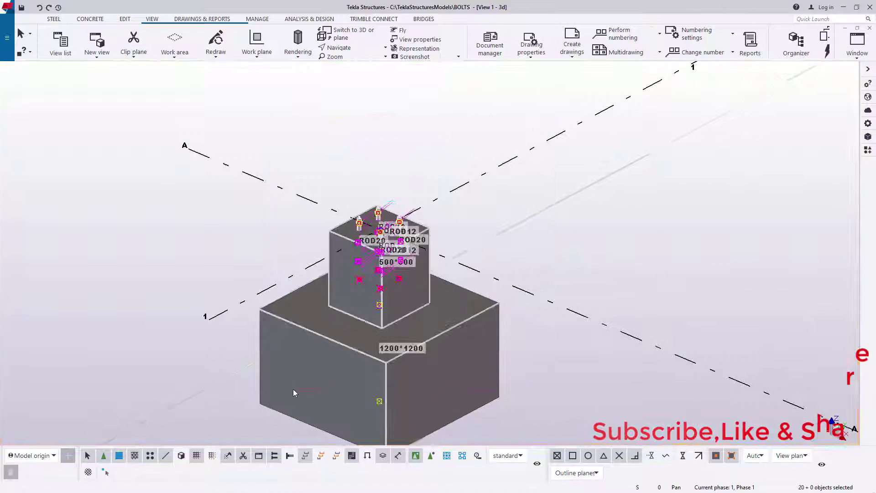
scroll(306, 294, "down", 5)
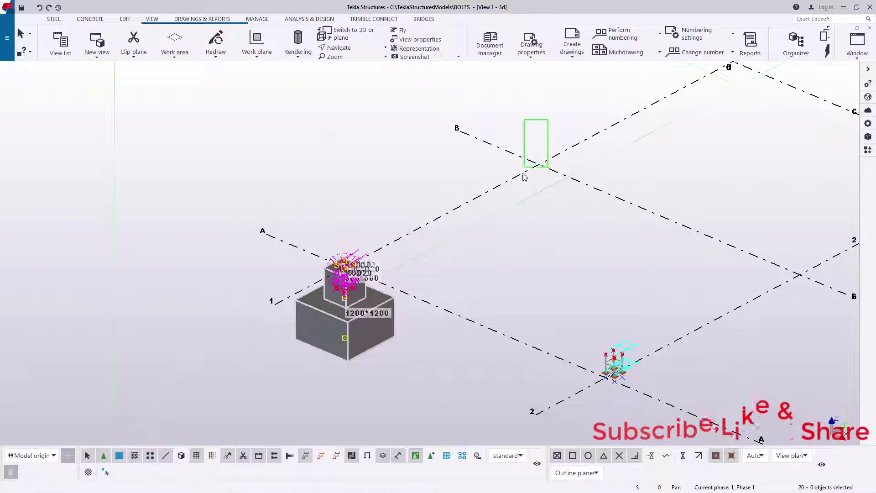
left_click_drag(505, 207, 550, 119)
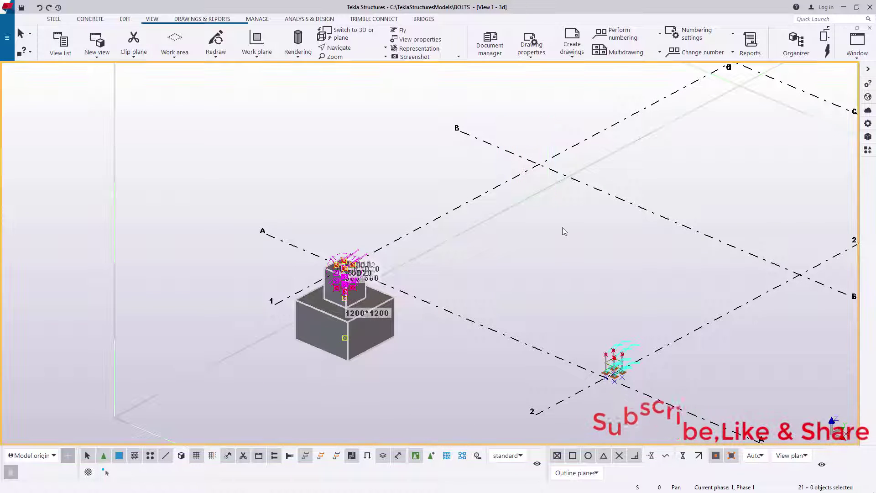
scroll(602, 302, "down", 2)
scroll(610, 307, "up", 3)
left_click_drag(570, 377, 571, 377)
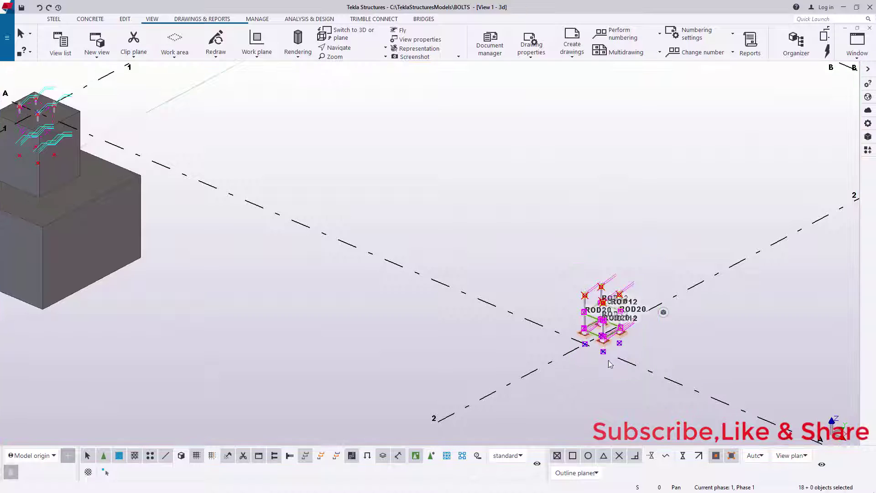
left_click_drag(359, 362, 360, 363, "ctrl")
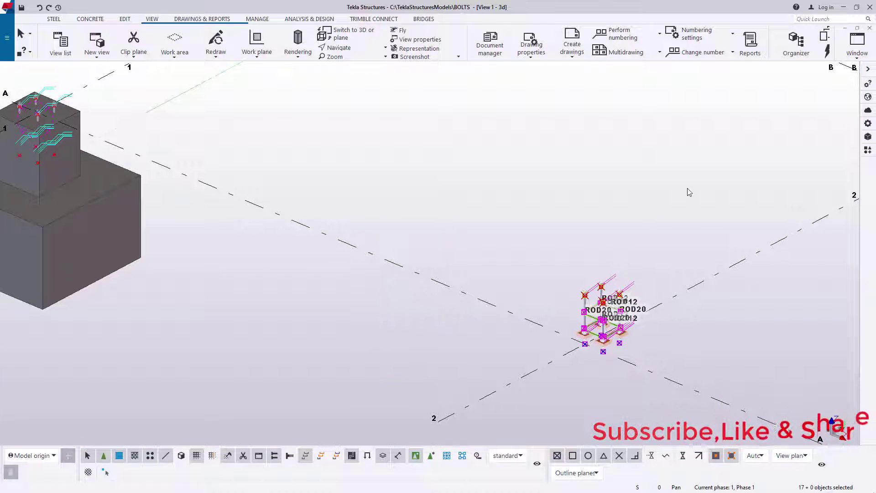
key("Delete")
- Select the complete footing assembly at A-1
scroll(466, 225, "down", 5)
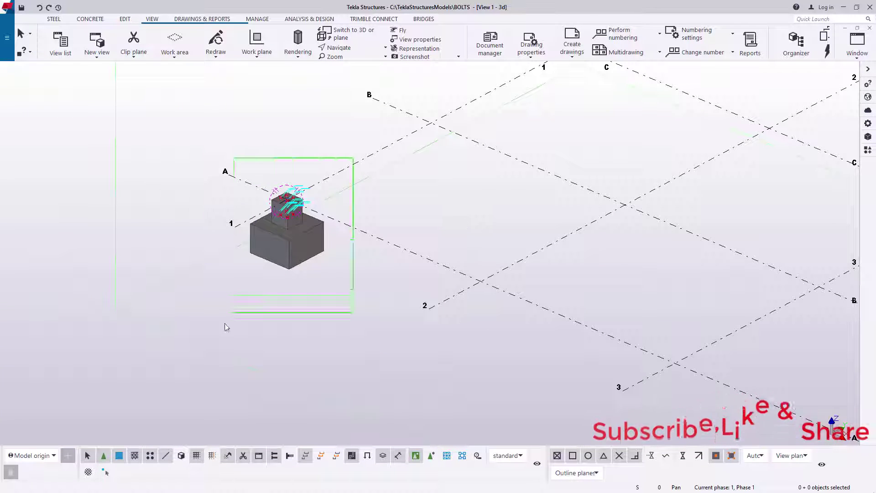
left_click_drag(224, 322, 226, 327)
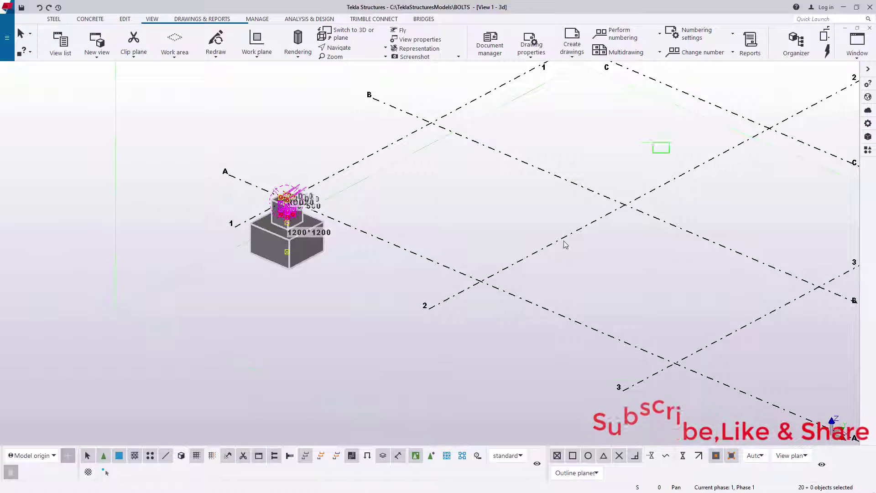
scroll(400, 192, "up", 4)
- Copy the A-1 footing assembly to grid point D-1
right_click(409, 185)
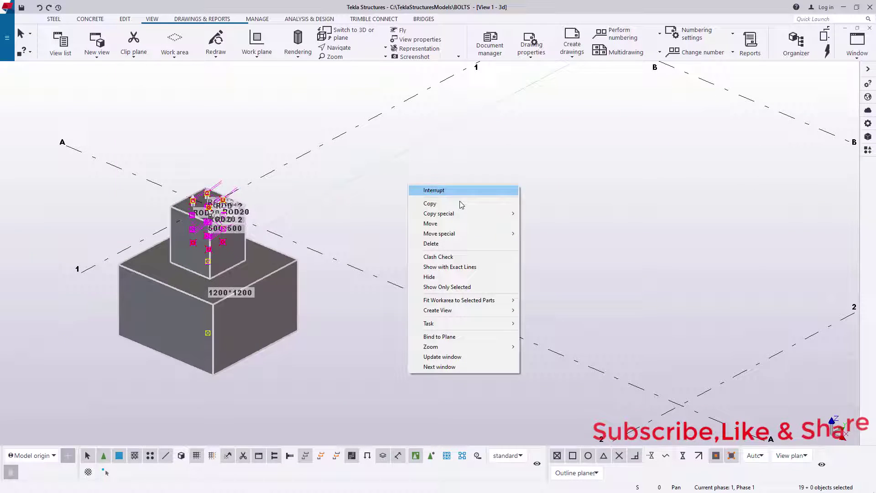
left_click(434, 209)
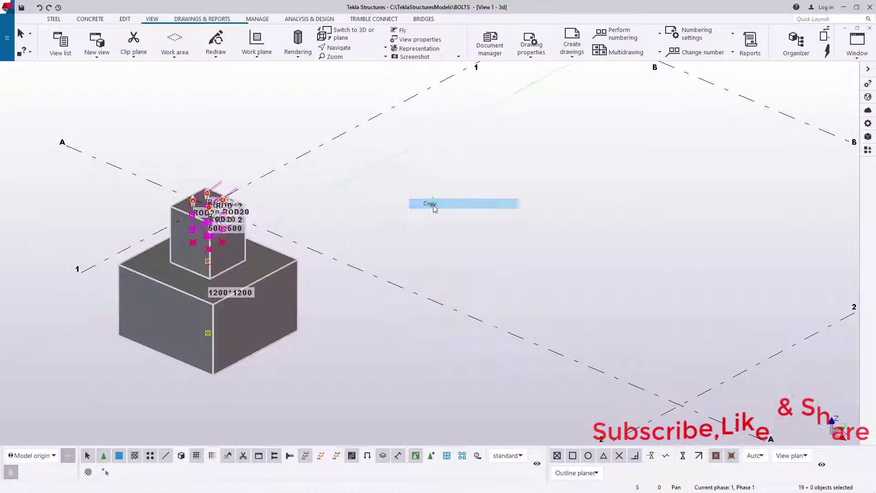
left_click(71, 150)
scroll(71, 150, "down", 3)
scroll(507, 128, "up", 3)
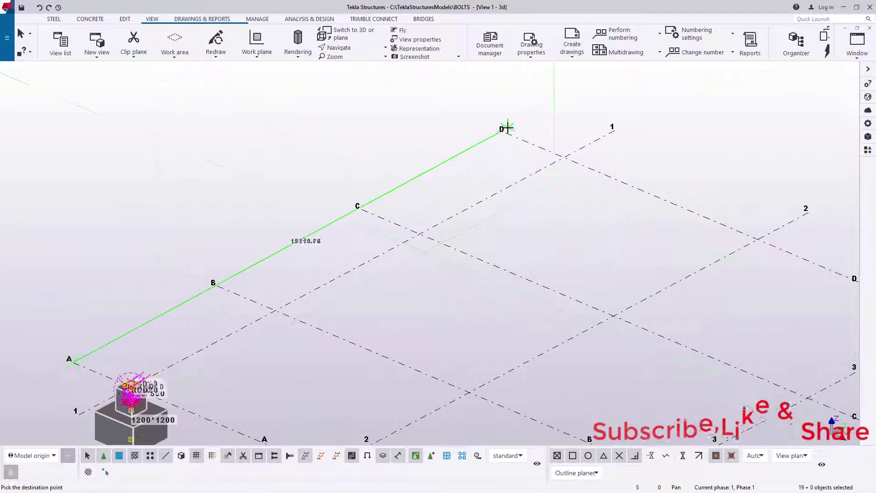
left_click(505, 131)
right_click(674, 117)
left_click(689, 120)
scroll(529, 178, "up", 5)
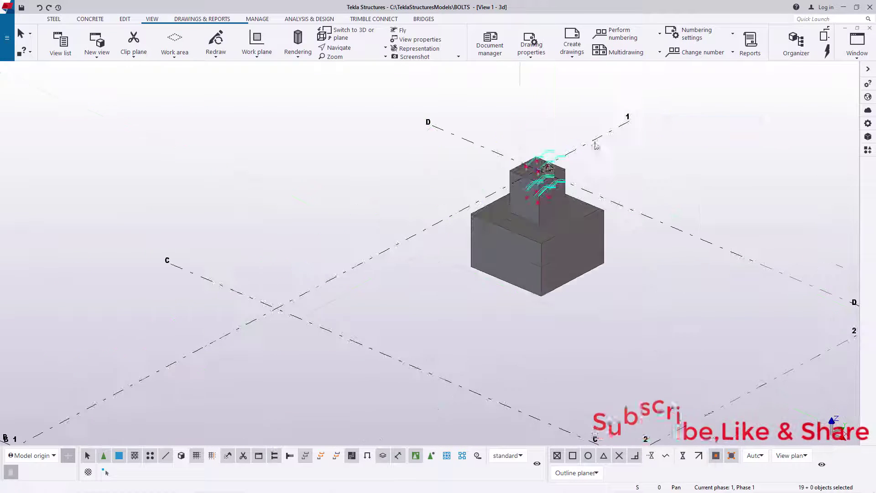
scroll(529, 179, "down", 5)
scroll(543, 192, "up", 7)
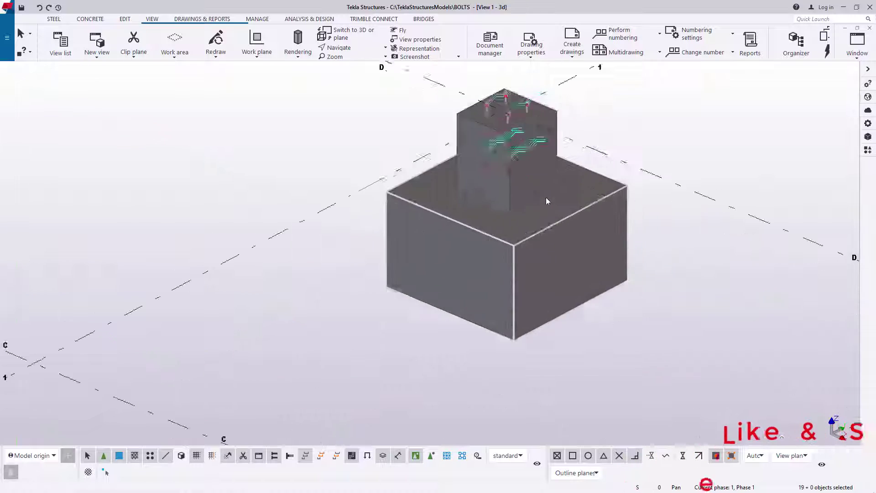
scroll(497, 234, "down", 8)
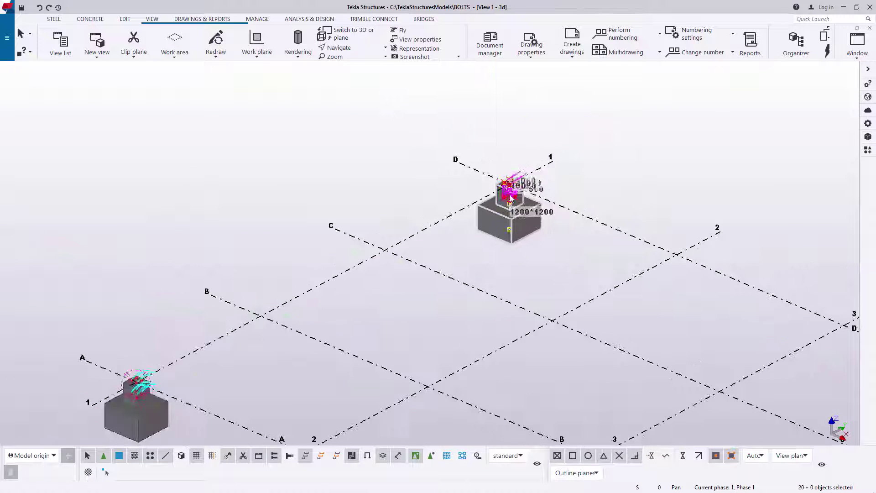
scroll(285, 362, "up", 4)
- Select both the A-1 and D-1 footing assemblies
left_click_drag(245, 349, 244, 350, "ctrl")
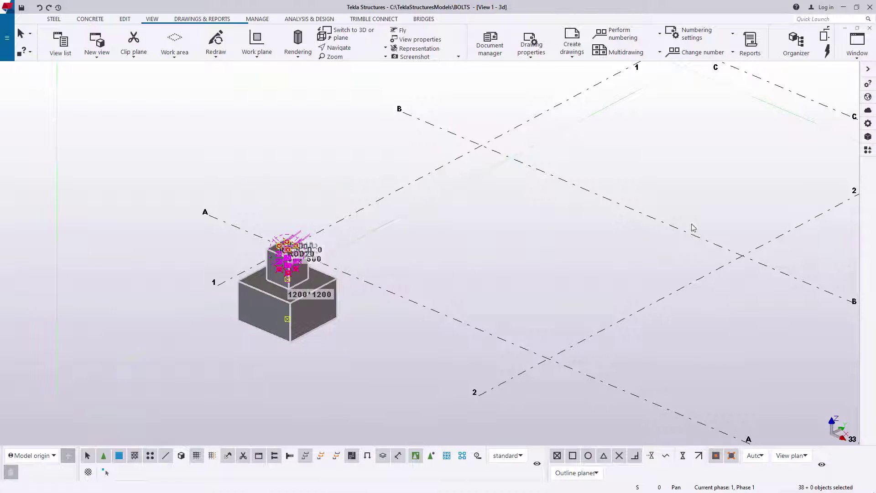
left_click_drag(708, 178, 516, 401, "ctrl")
scroll(228, 278, "down", 7)
- Linear-copy both footings 9 times with dX 6000 and dZ -200
scroll(282, 259, "down", 3)
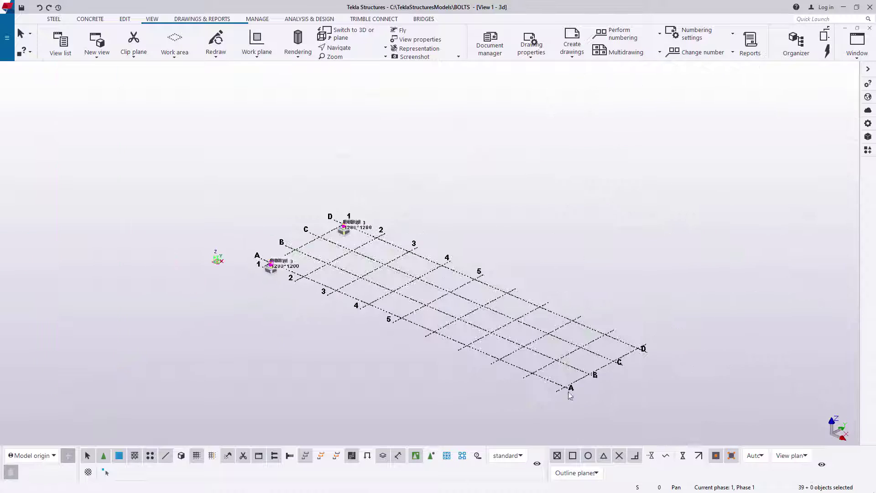
scroll(539, 378, "up", 2)
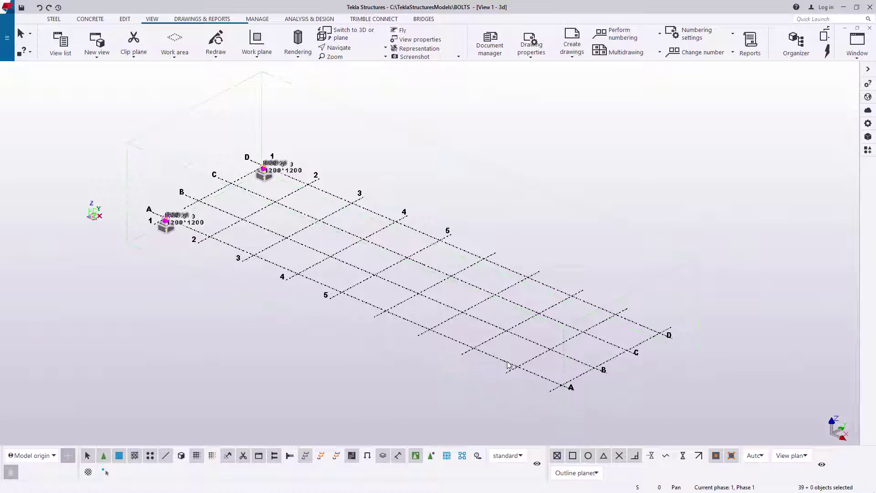
scroll(252, 238, "up", 3)
right_click(280, 220)
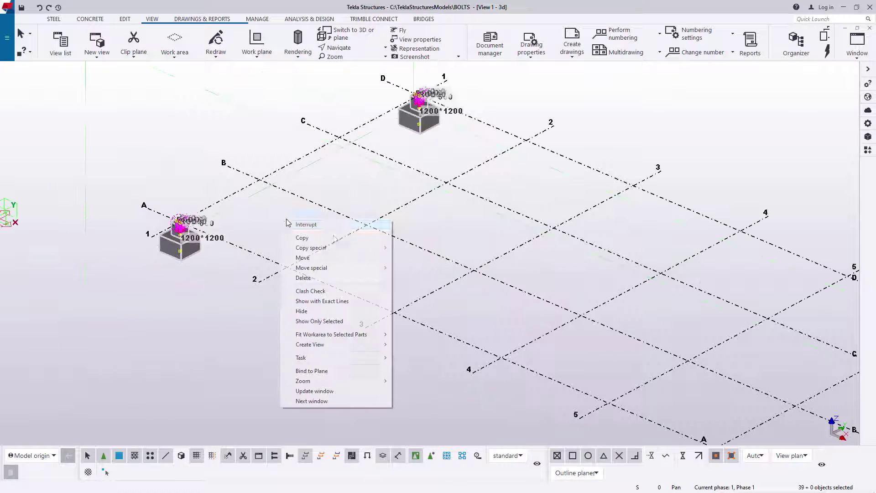
mouse_move(338, 247)
left_click(414, 248)
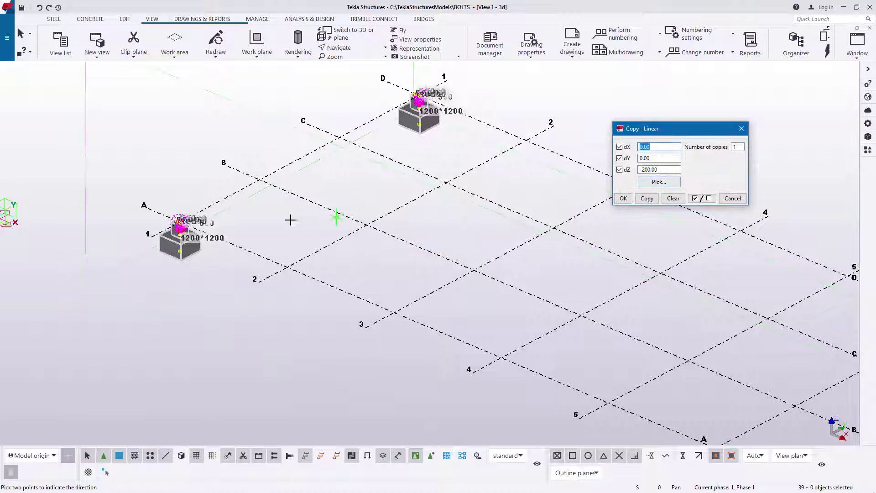
scroll(249, 239, "down", 4)
scroll(248, 239, "down", 1)
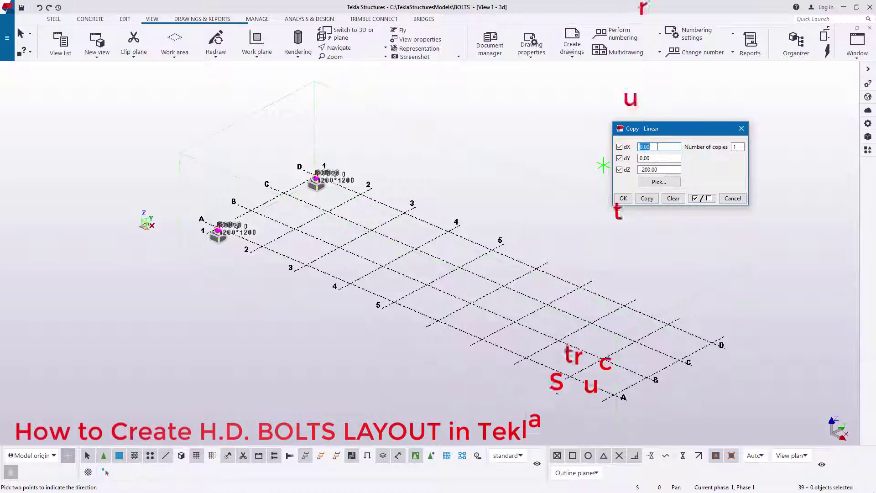
type("600")
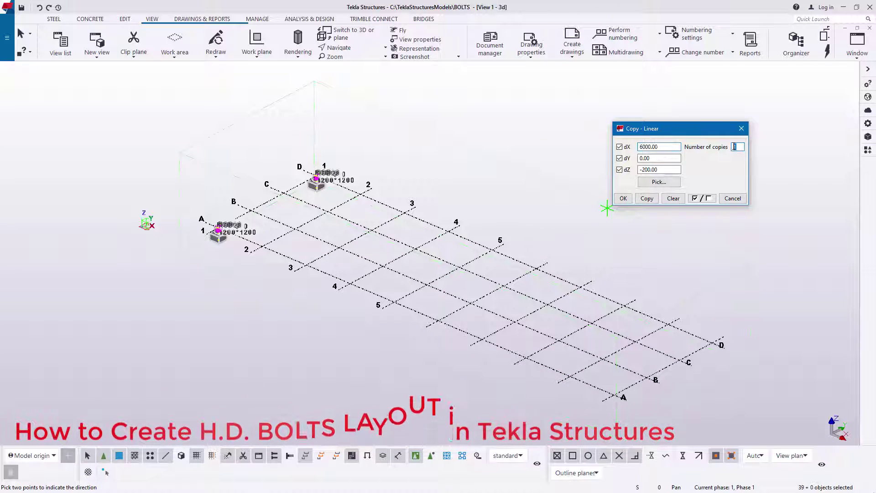
left_click(647, 198)
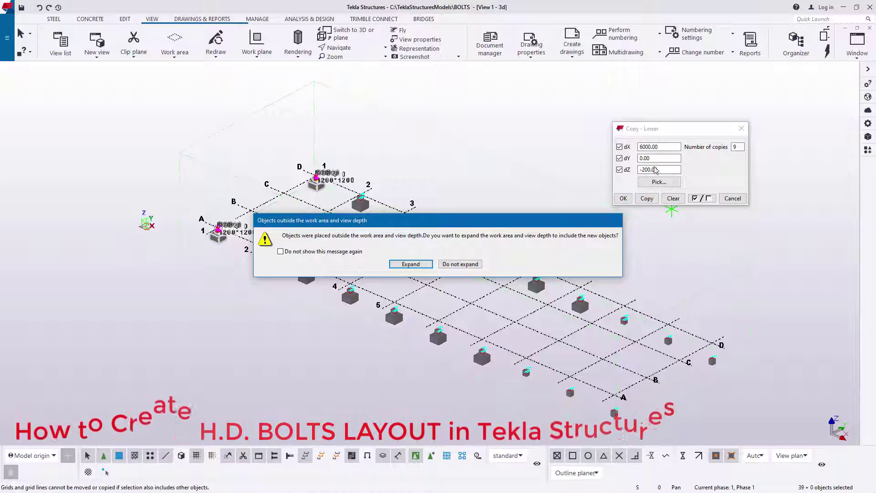
- Undo the too-low copies and recreate the nine copies with dZ 0
left_click(477, 265)
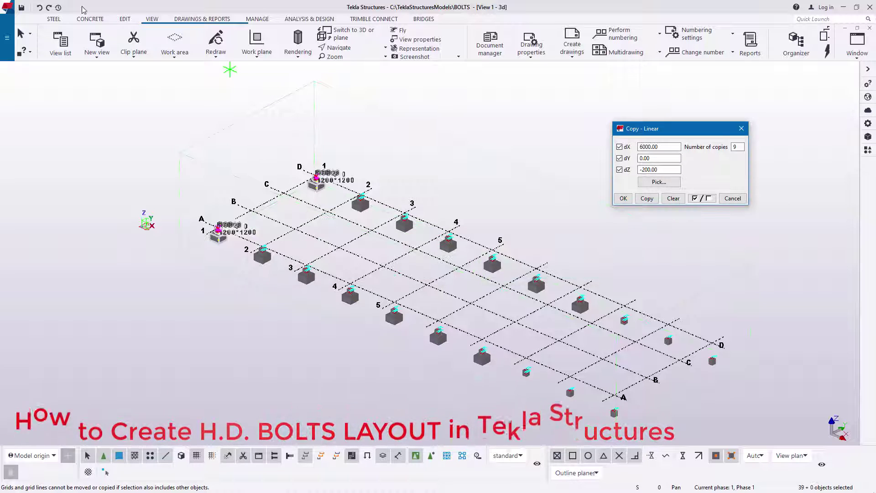
left_click(39, 8)
left_click(658, 171)
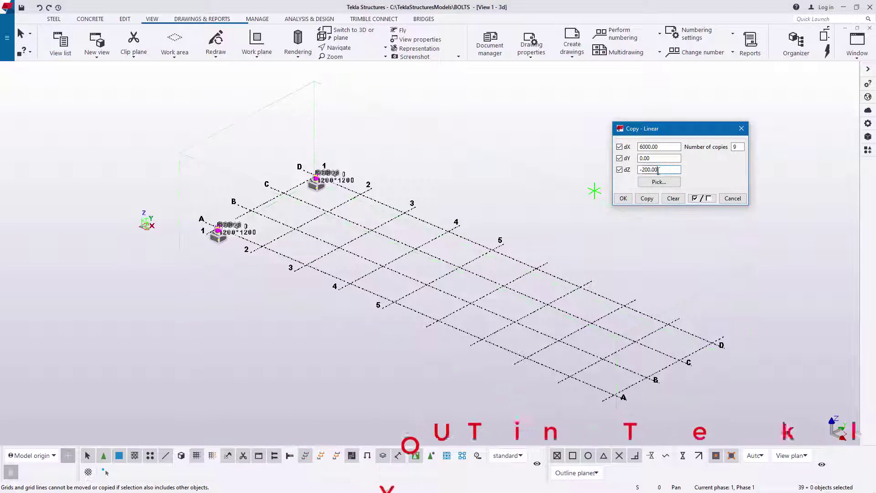
left_click(646, 198)
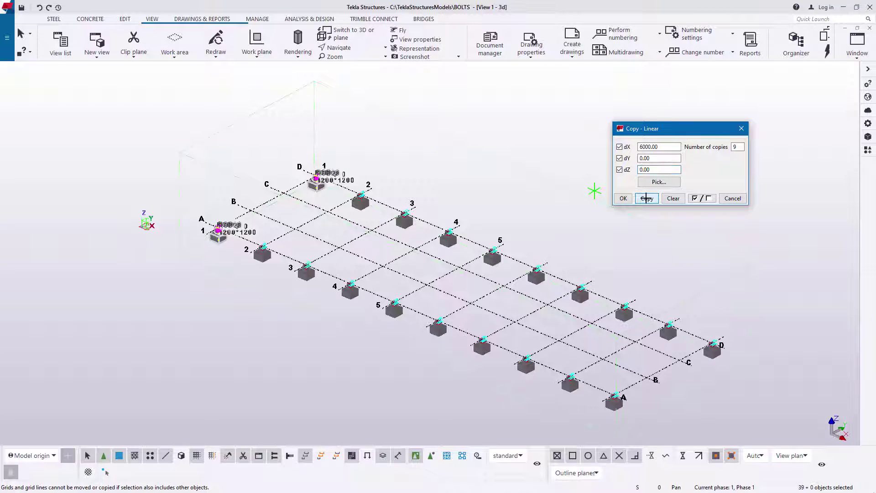
scroll(628, 390, "up", 10)
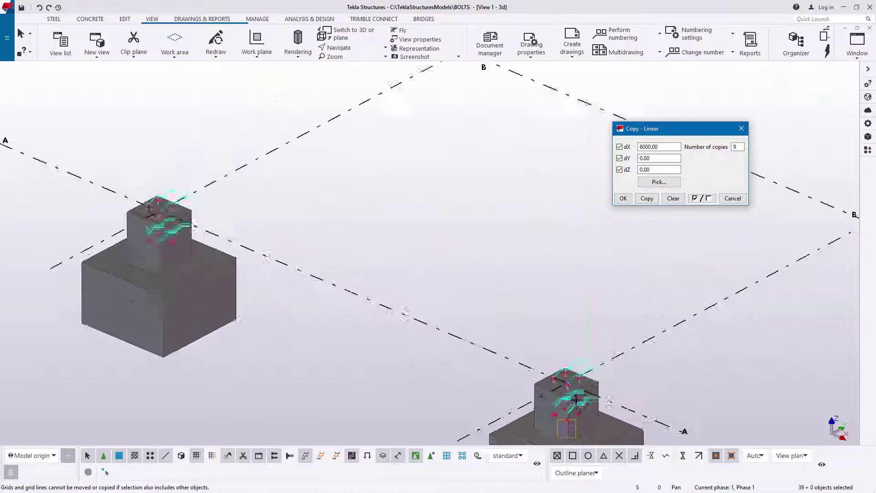
left_click(624, 200)
right_click(537, 159)
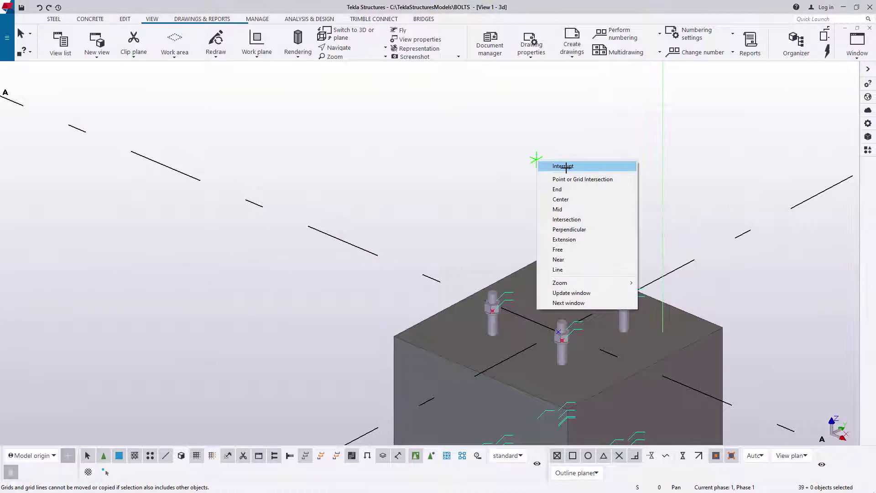
left_click(565, 167)
scroll(605, 301, "down", 15)
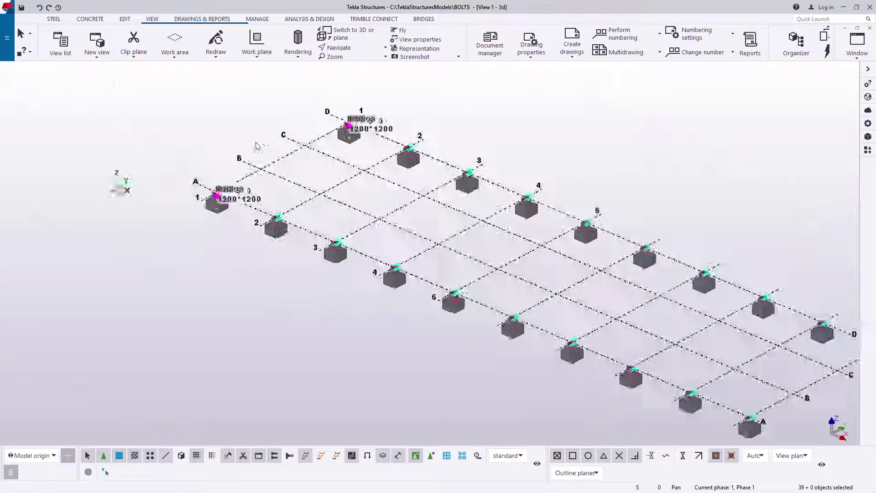
scroll(249, 234, "up", 5)
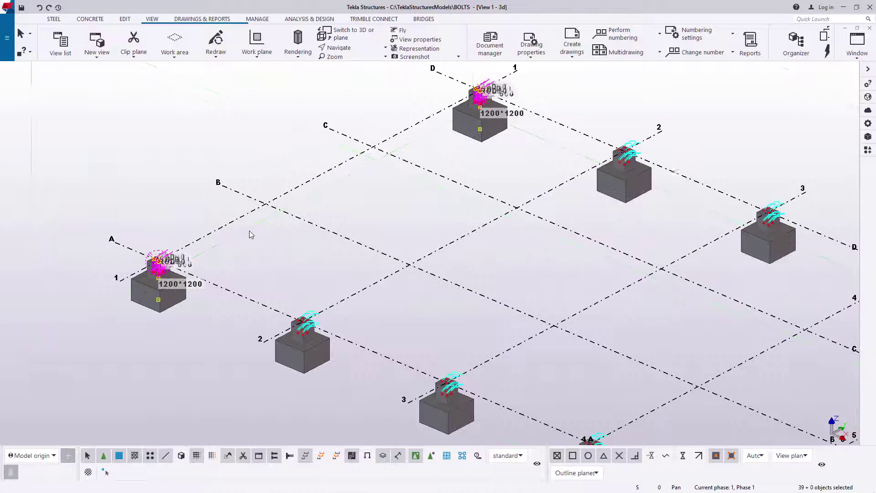
- Box-select the A1 footing assembly, excluding the grid from the selection
left_click(361, 229)
left_click_drag(211, 157, 130, 340)
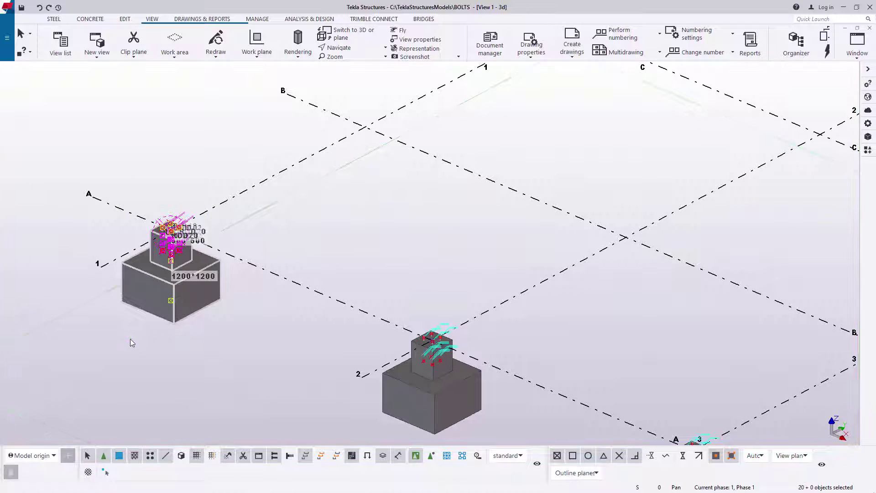
left_click(405, 105, "ctrl")
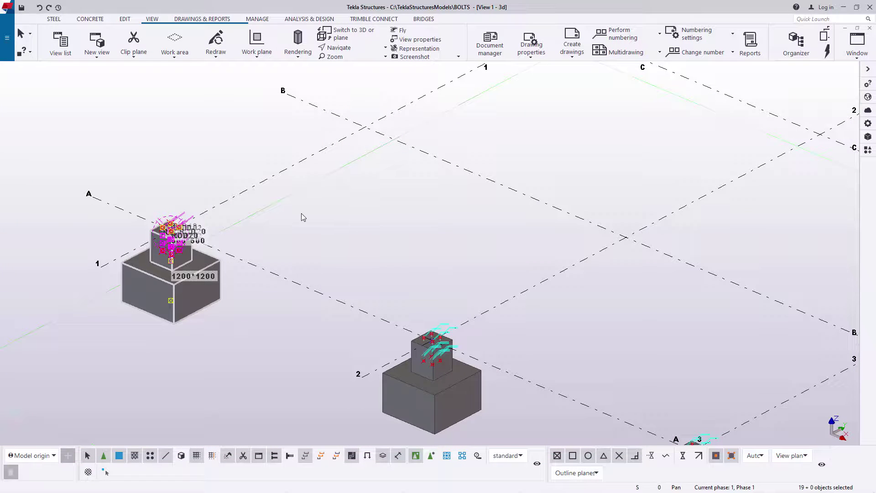
right_click(329, 217)
- Linear-copy the A1 footing with dX 0, dY 5000 and 2 copies
mouse_move(365, 240)
left_click(456, 243)
scroll(333, 244, "down", 2)
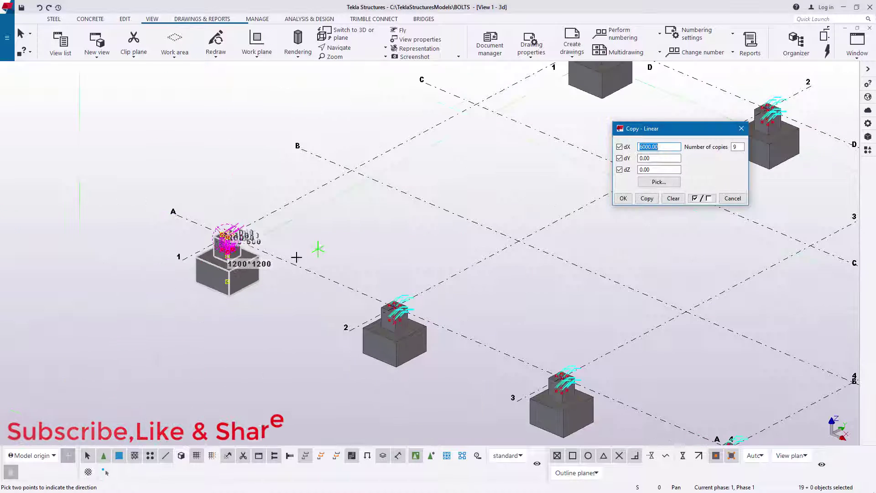
scroll(296, 257, "down", 3)
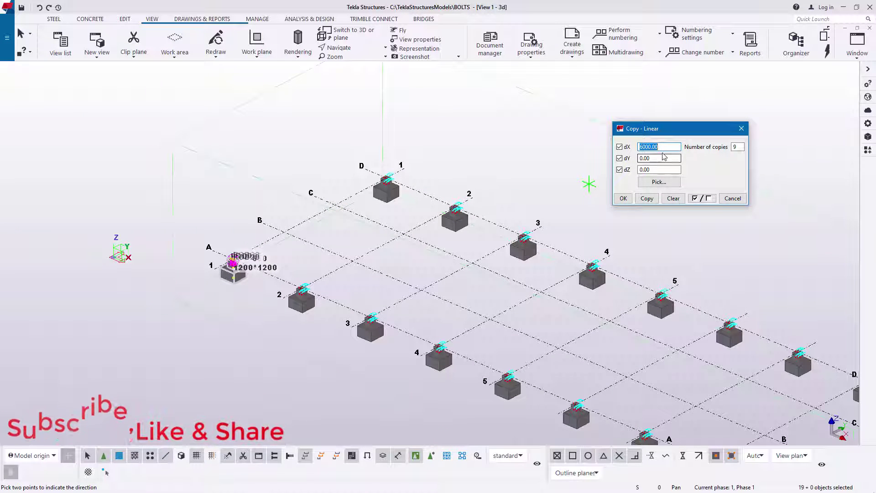
type("0")
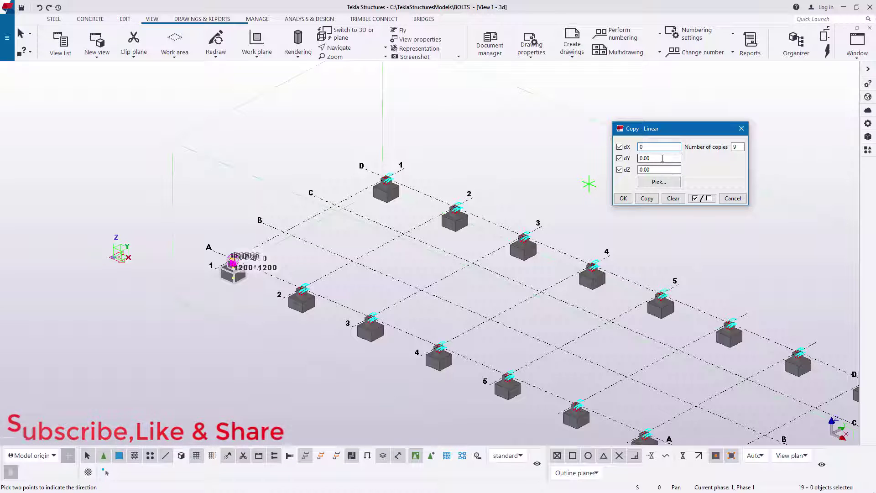
left_click_drag(634, 159, 627, 159)
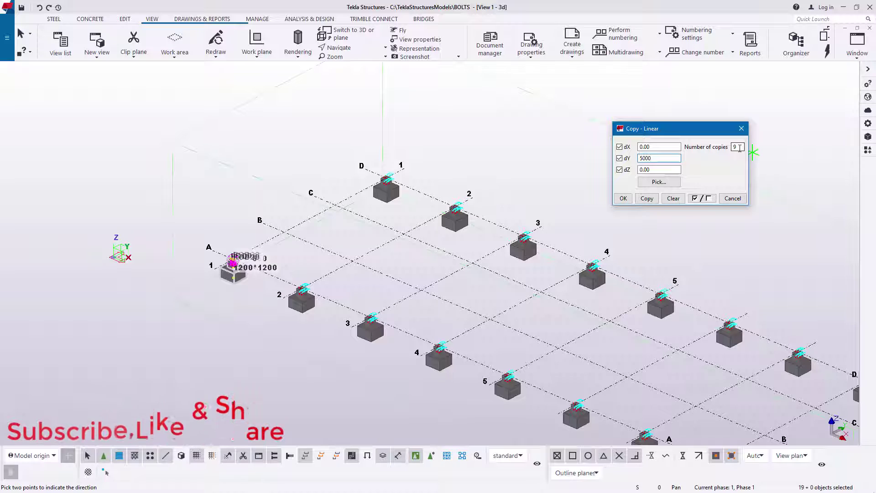
left_click(648, 199)
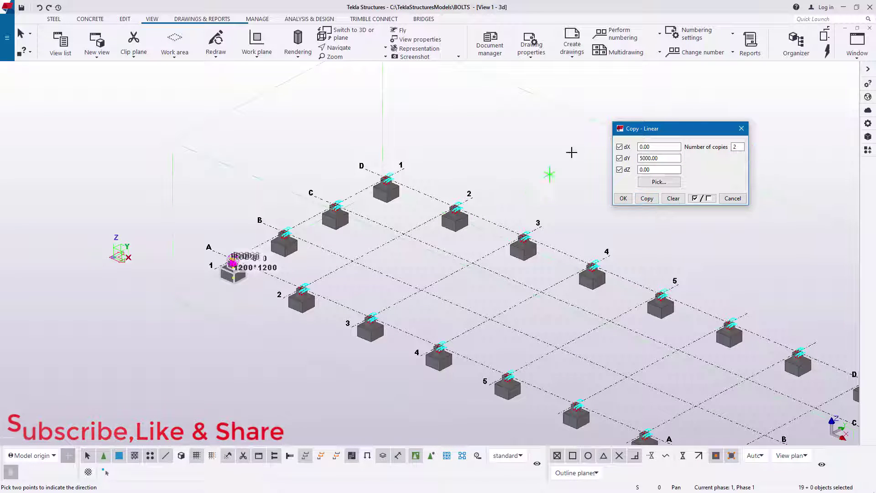
- Finish the linear copy and select the new B1 and C1 footings
right_click(555, 106)
left_click(575, 114)
left_click(616, 199)
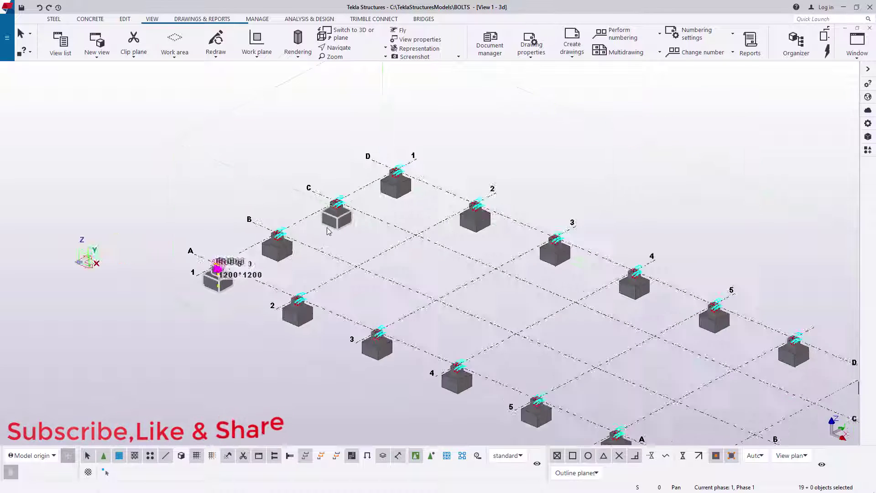
scroll(329, 225, "up", 5)
left_click_drag(424, 101, 108, 334)
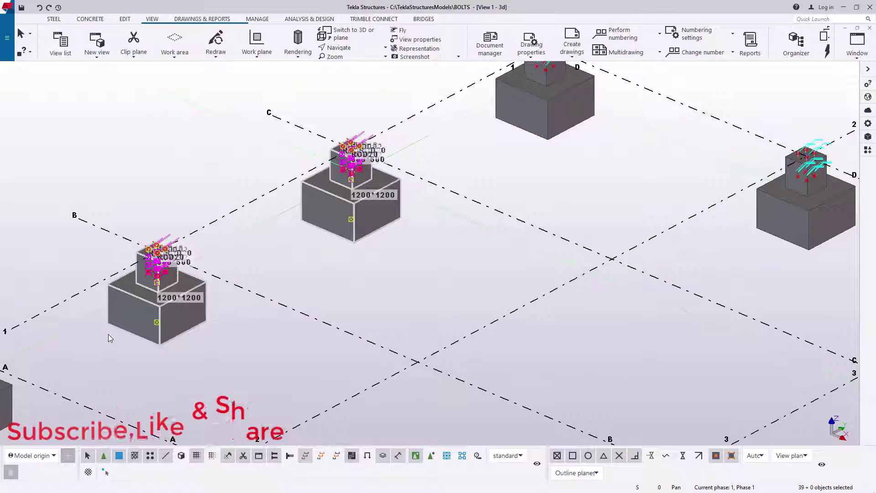
- Without the grid selected, copy the B1 and C1 footings from gridline 1 to the far-end gridline
left_click(562, 237, "ctrl")
right_click(580, 196)
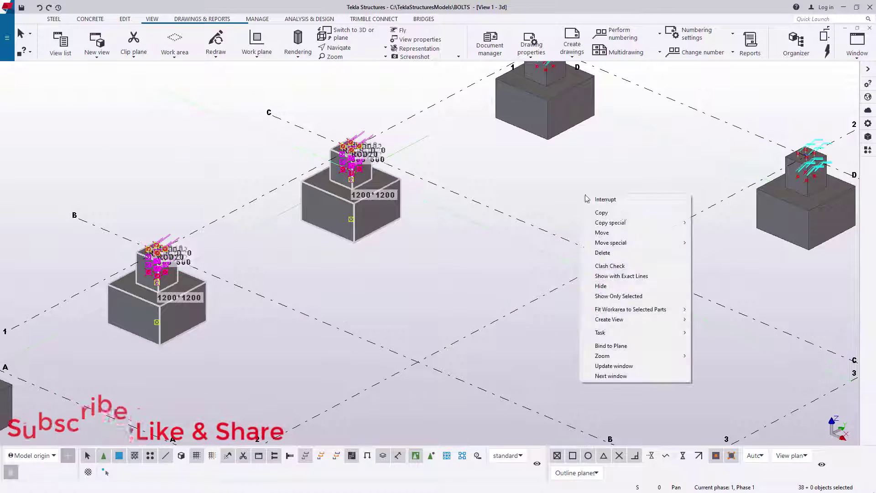
left_click(593, 211)
scroll(536, 199, "down", 3)
scroll(346, 259, "up", 2)
scroll(346, 259, "up", 4)
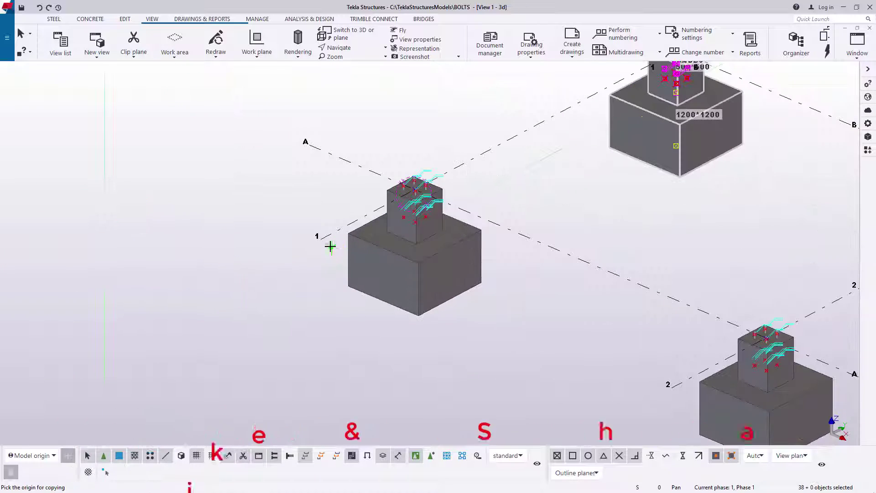
left_click(545, 121)
scroll(244, 221, "down", 5)
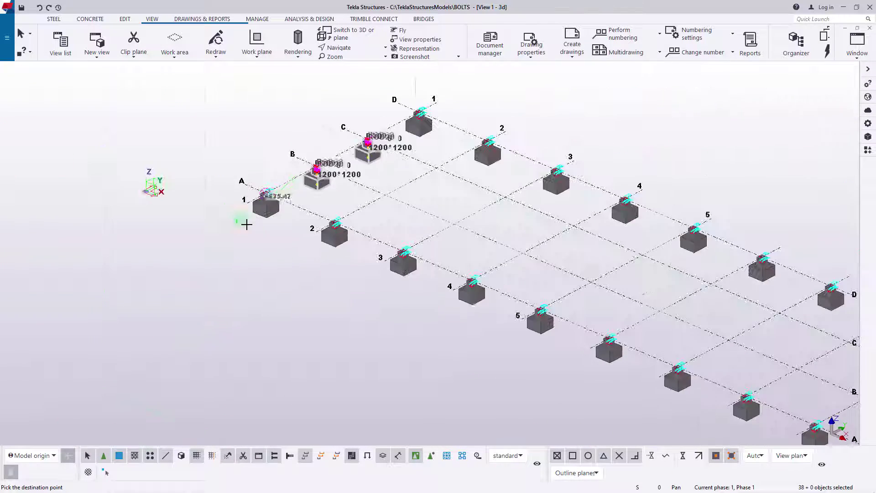
scroll(234, 205, "up", 5)
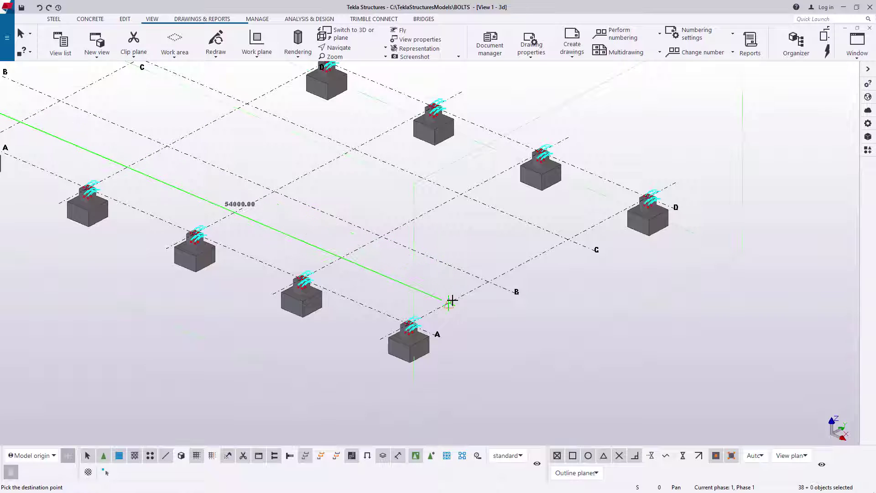
left_click(451, 301)
- End the copy command and clear the footing selection
right_click(484, 243)
left_click(558, 249)
scroll(566, 248, "up", 6)
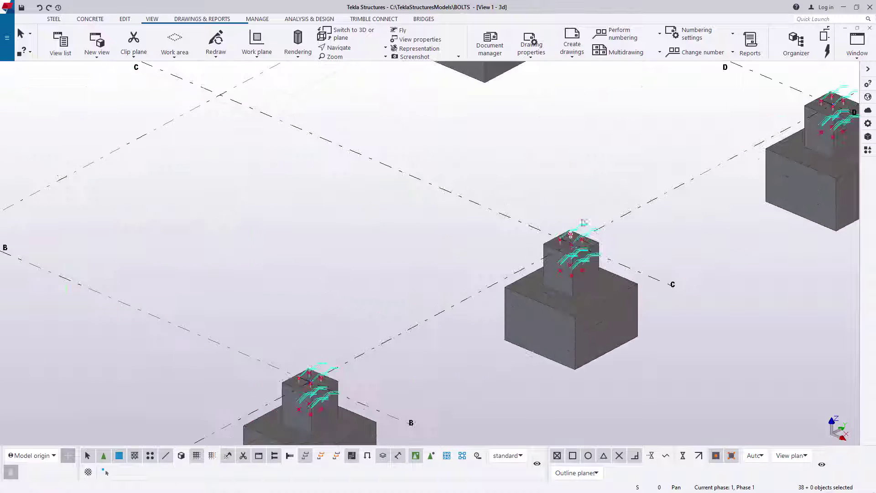
left_click(462, 103)
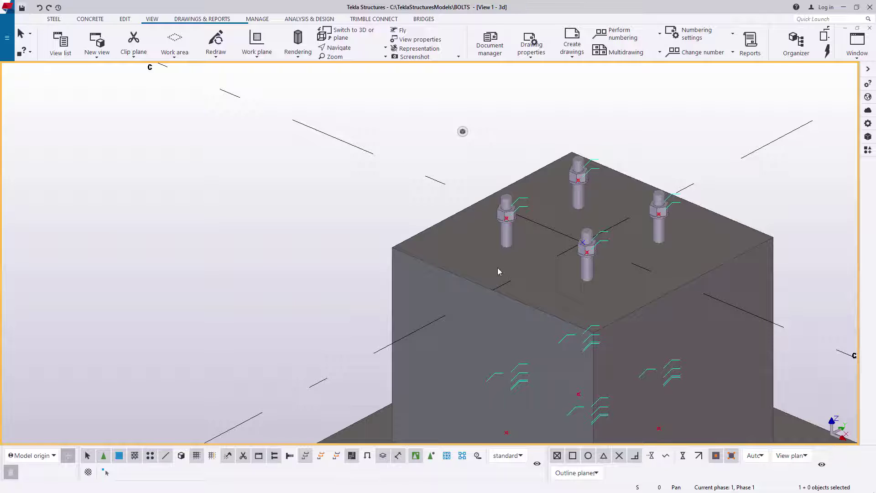
scroll(498, 271, "down", 8)
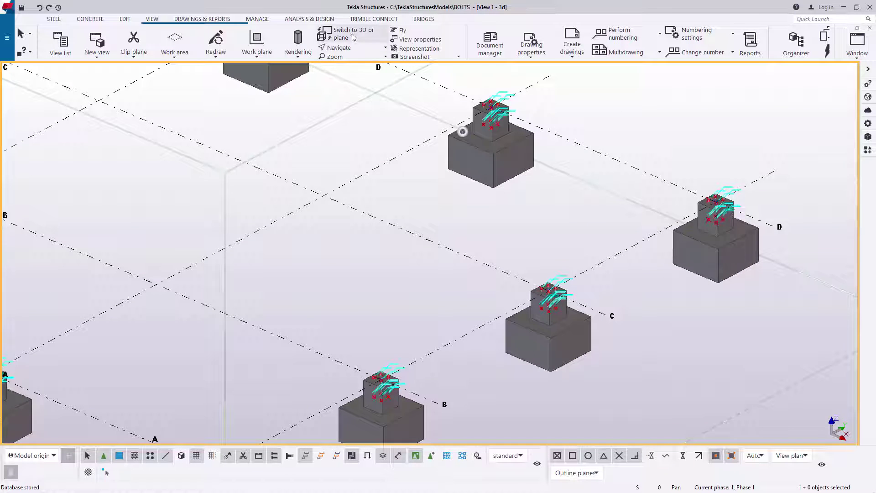
left_click(353, 38)
scroll(506, 208, "up", 2)
scroll(438, 249, "down", 5)
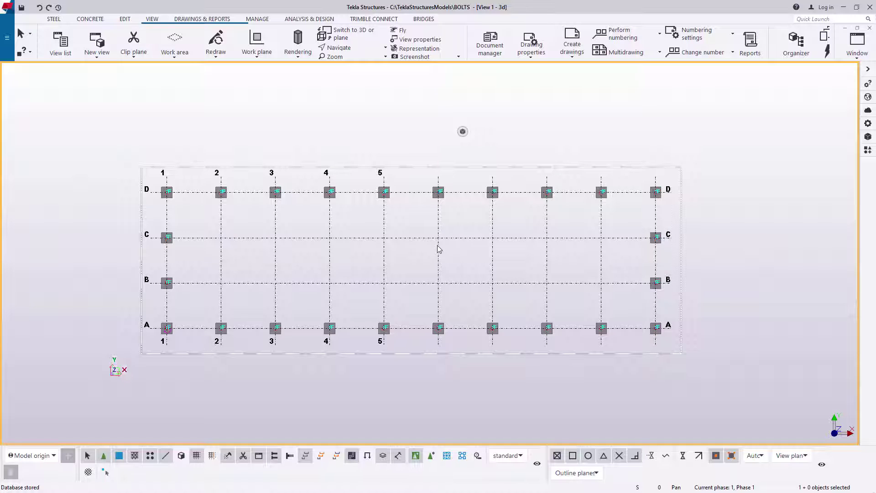
scroll(187, 261, "up", 10)
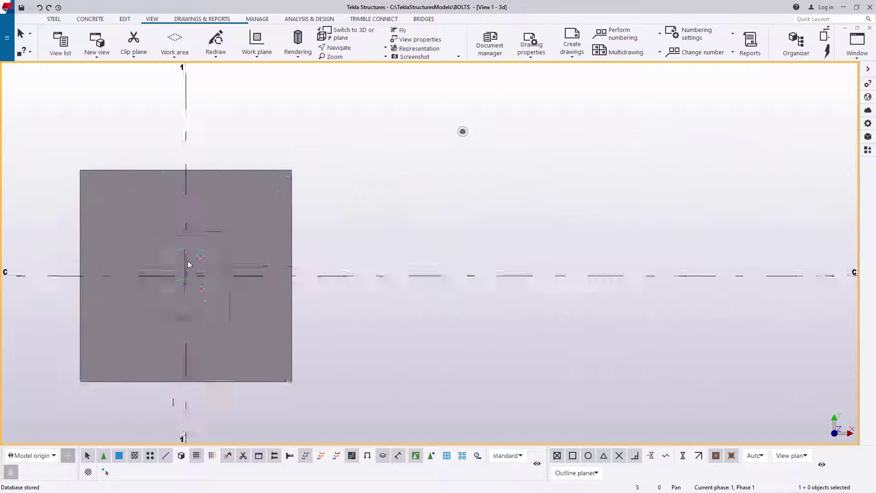
scroll(188, 263, "down", 8)
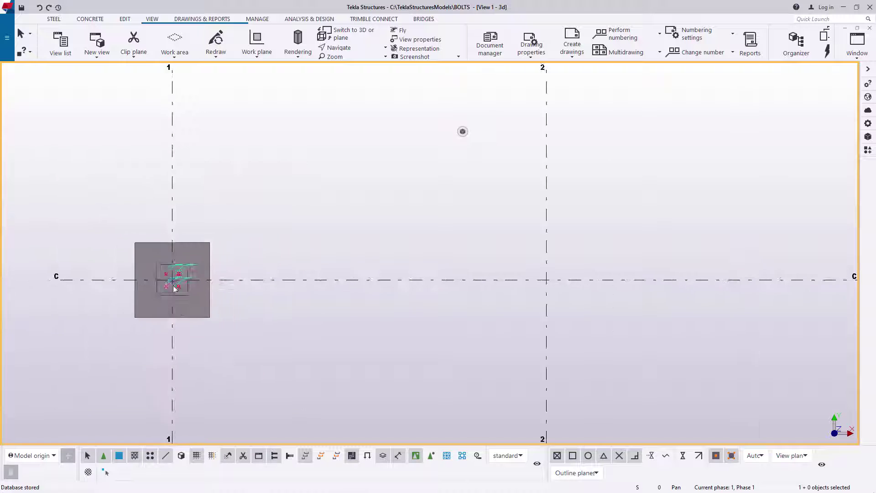
scroll(200, 274, "up", 2)
scroll(186, 252, "down", 4)
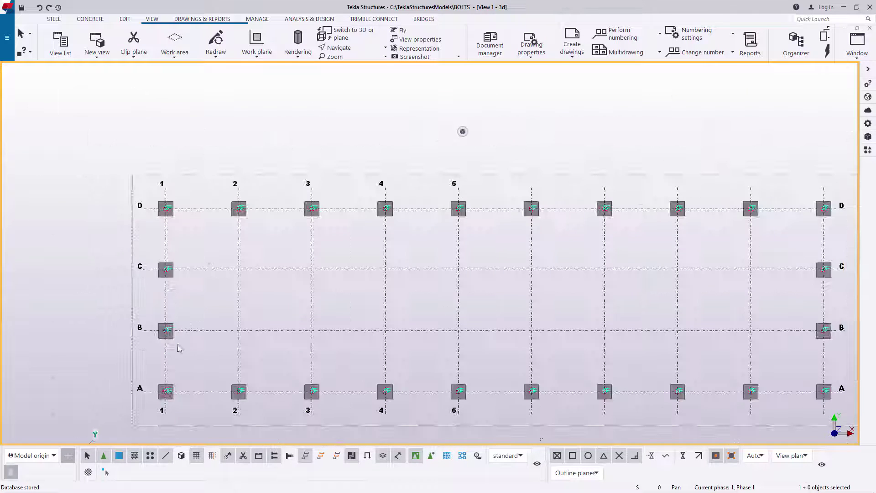
scroll(157, 323, "up", 4)
scroll(157, 323, "up", 5)
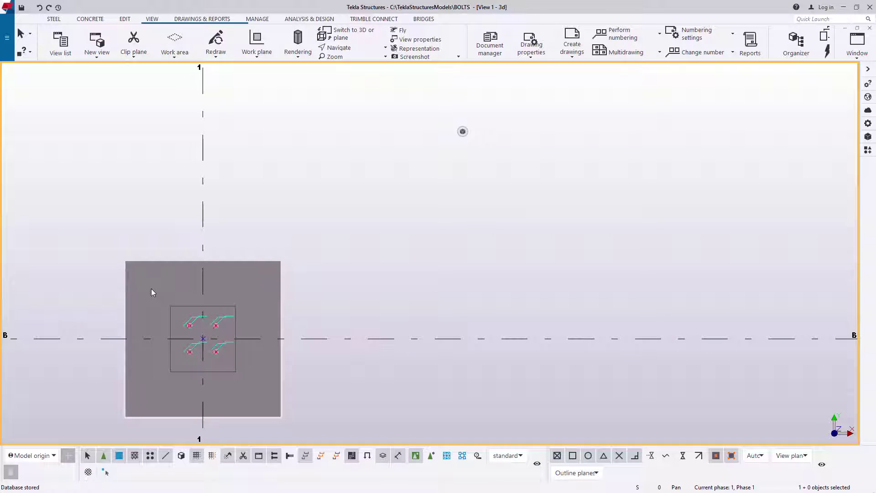
scroll(193, 348, "up", 4)
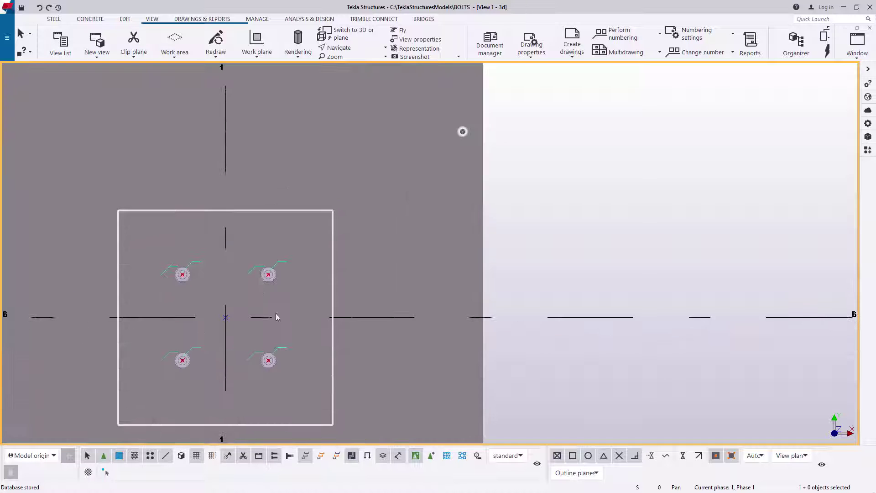
left_click(324, 33)
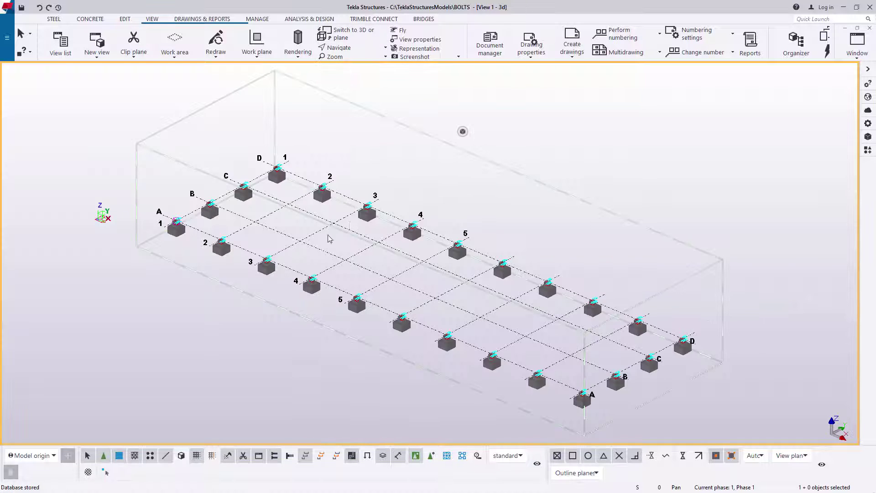
scroll(286, 284, "up", 5)
scroll(288, 269, "up", 6)
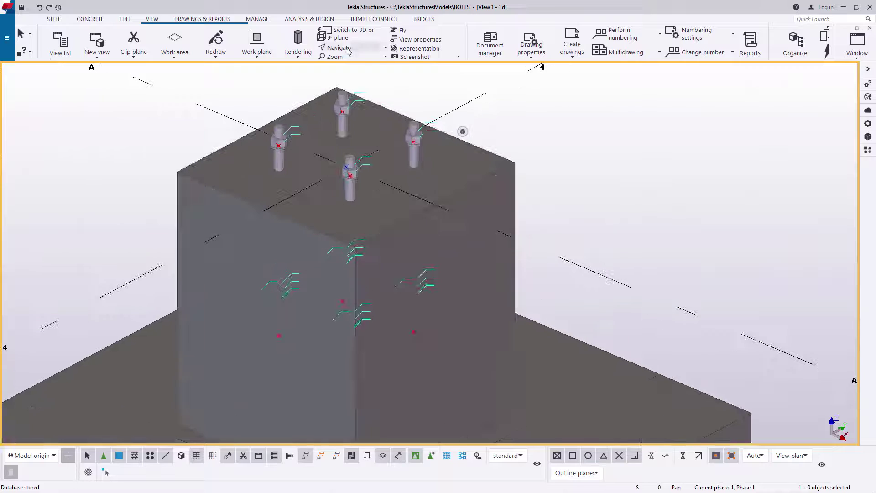
left_click(342, 48)
left_click(356, 66)
left_click_drag(363, 170, 243, 178)
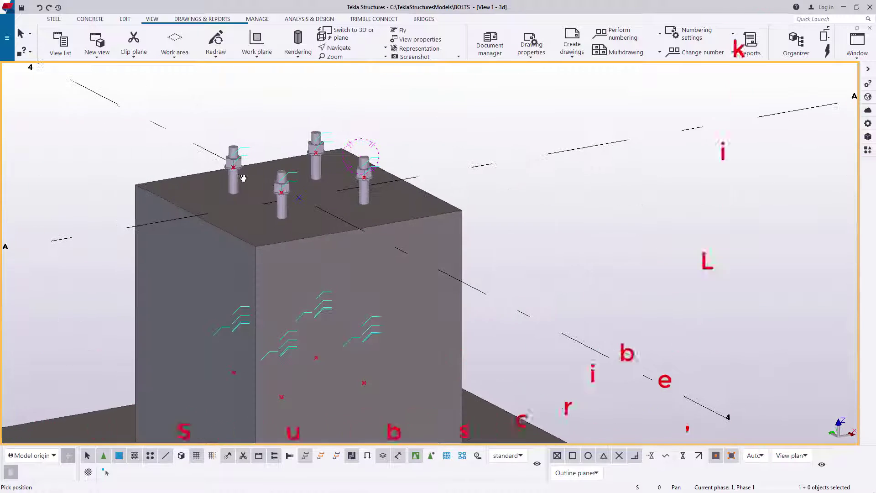
scroll(254, 180, "up", 4)
scroll(297, 182, "up", 2)
left_click_drag(298, 181, 383, 194)
scroll(354, 203, "down", 4)
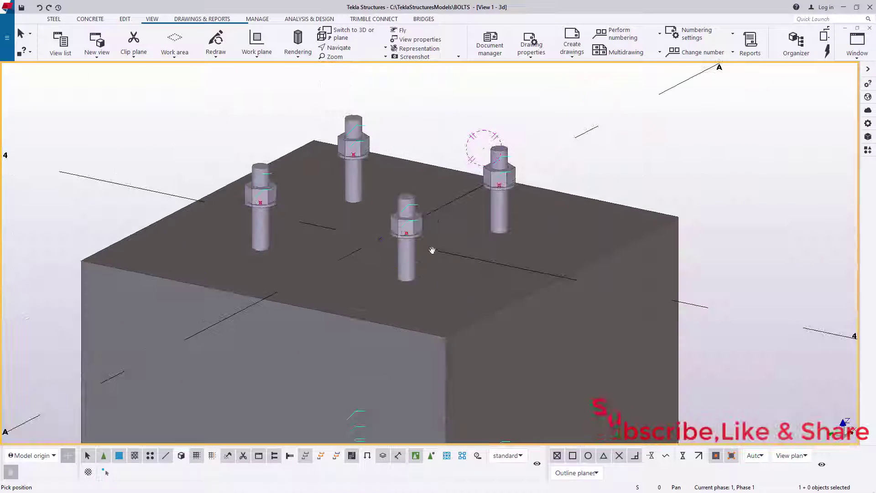
left_click_drag(432, 250, 391, 252)
scroll(391, 253, "up", 3)
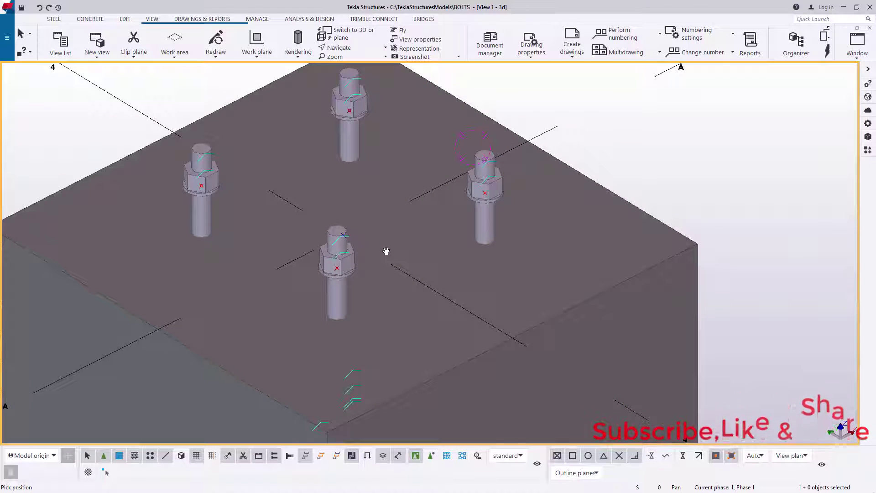
middle_click_drag(415, 295, 416, 274, "ctrl")
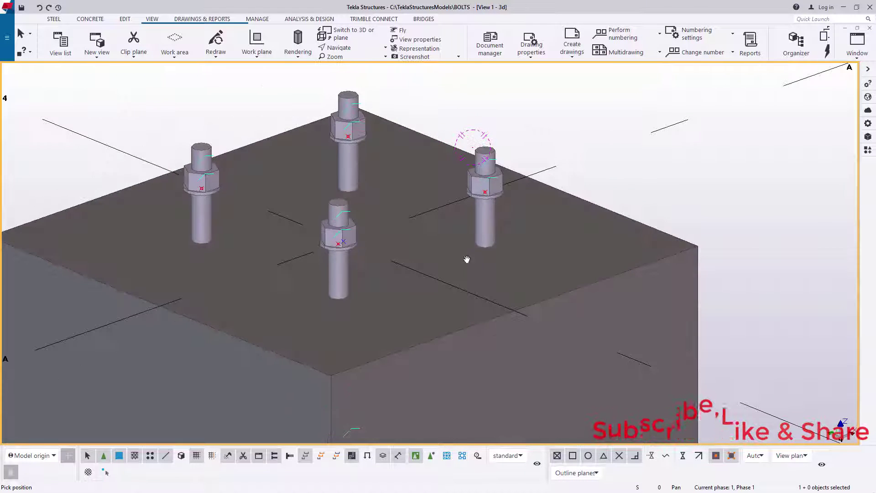
scroll(467, 259, "down", 2)
mouse_move(397, 273)
left_mouse_down()
mouse_move(332, 270)
mouse_move(411, 291)
mouse_move(403, 284)
left_mouse_up()
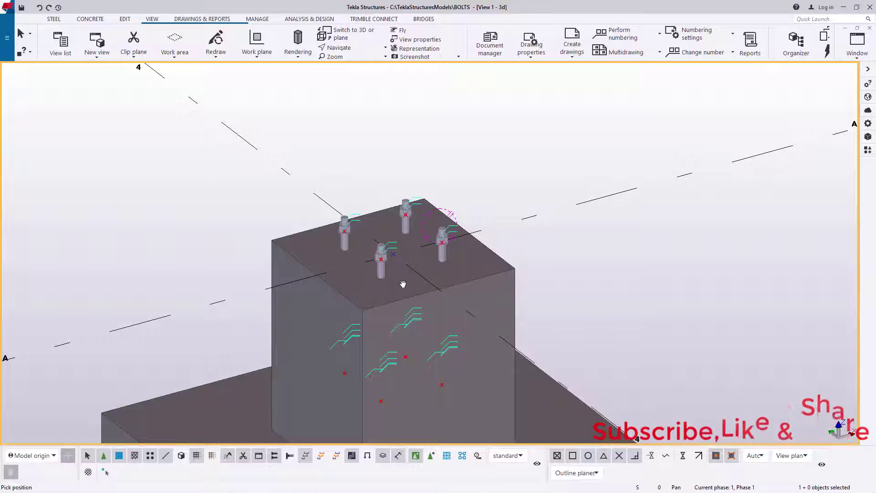
scroll(402, 284, "up", 2)
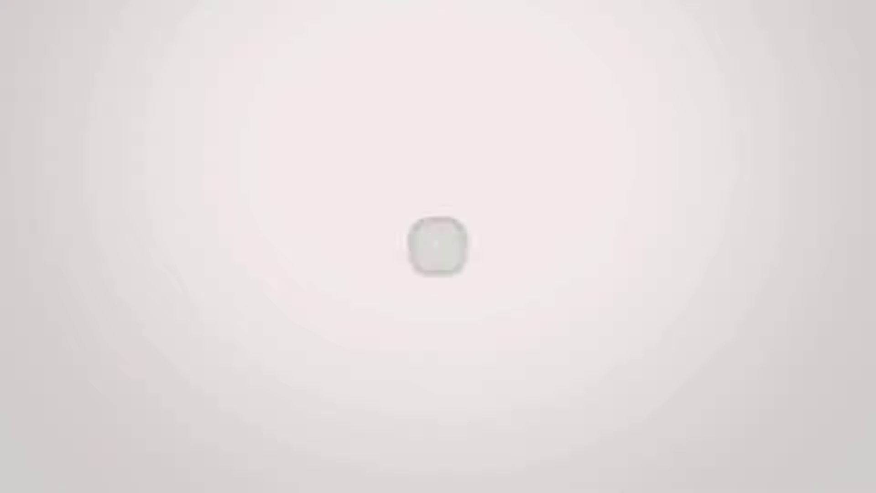